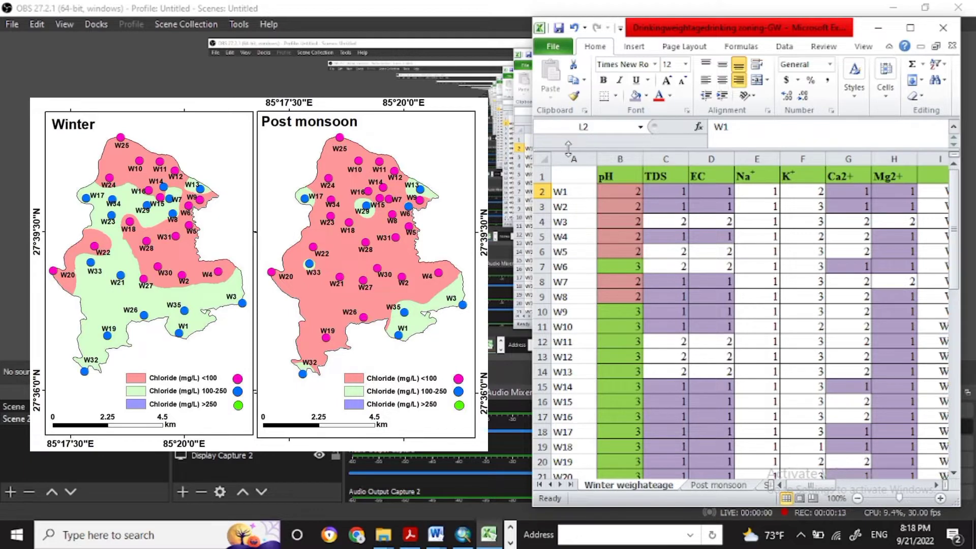
Examine the winter weightage sheet's parameter columns from pH through Ca2+ and across to Cl-
click(572, 159)
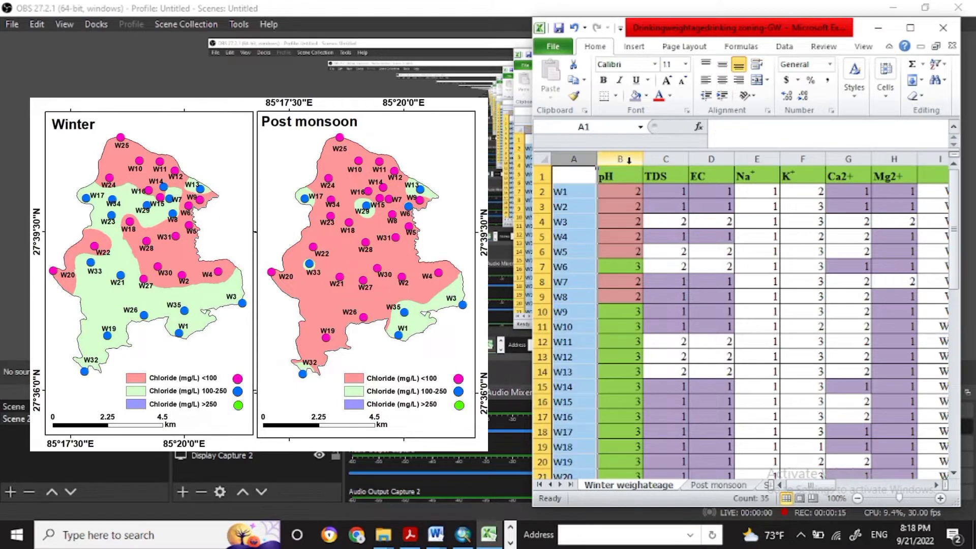
drag(628, 160, 846, 160)
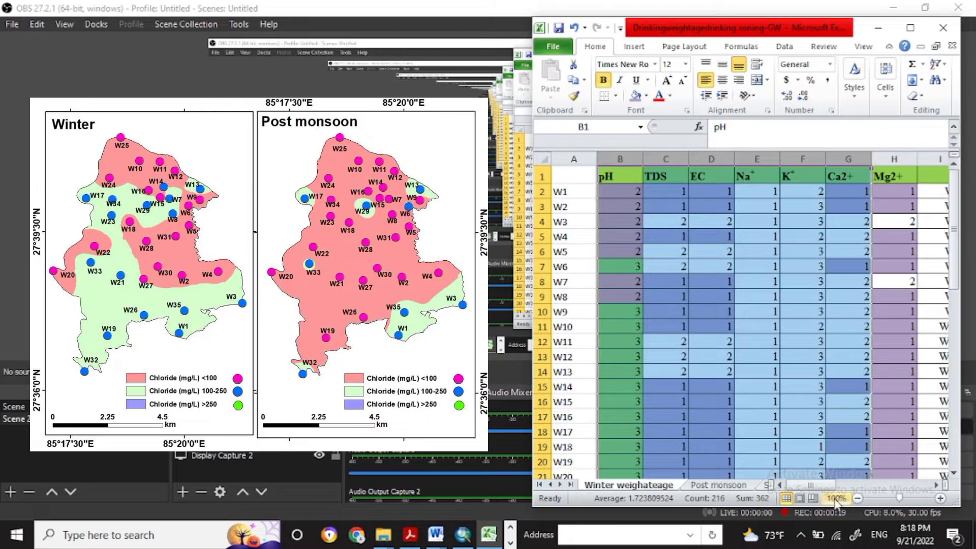
drag(823, 491, 862, 492)
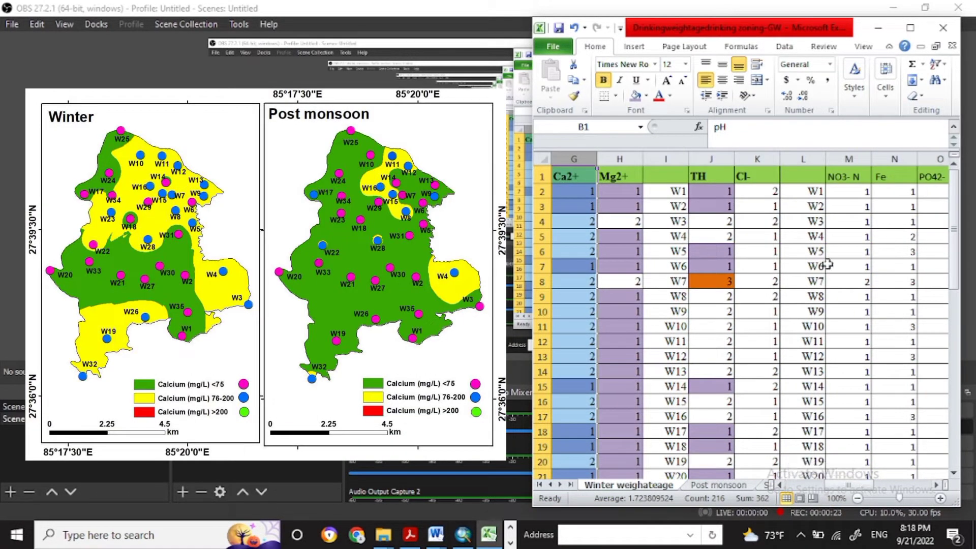
drag(745, 158, 789, 153)
click(763, 192)
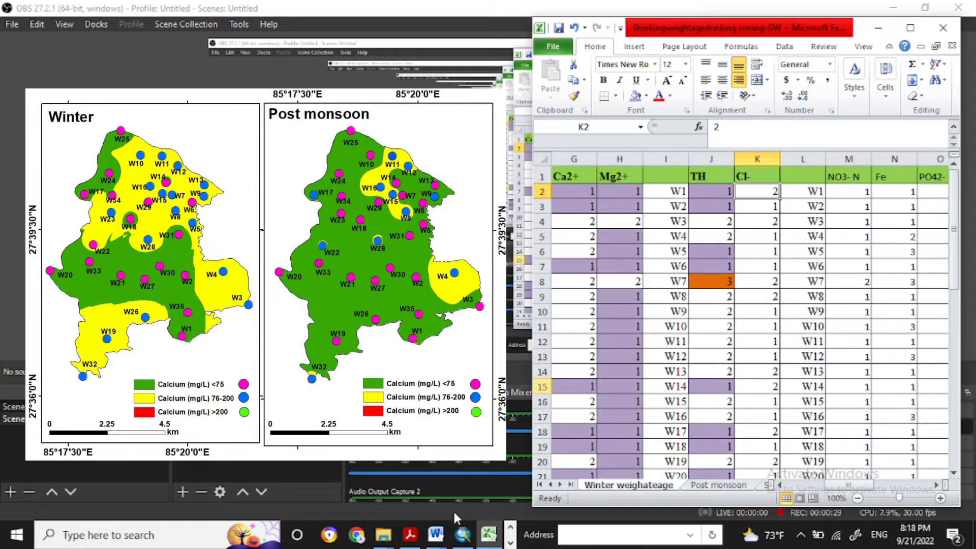
Switch to the Corrections Required document in Word, maximize it, and review Table 1 with the weights assigned to groundwater parameters
click(435, 533)
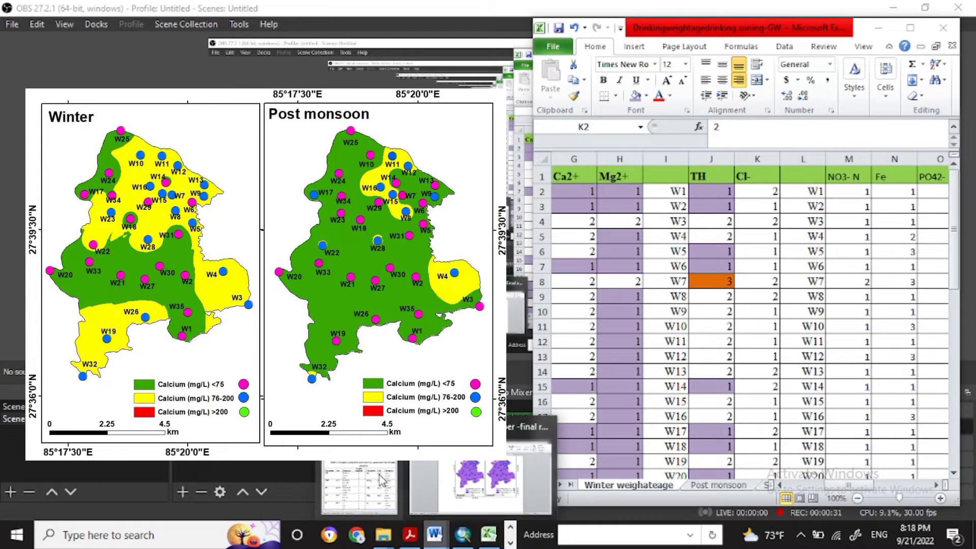
click(381, 480)
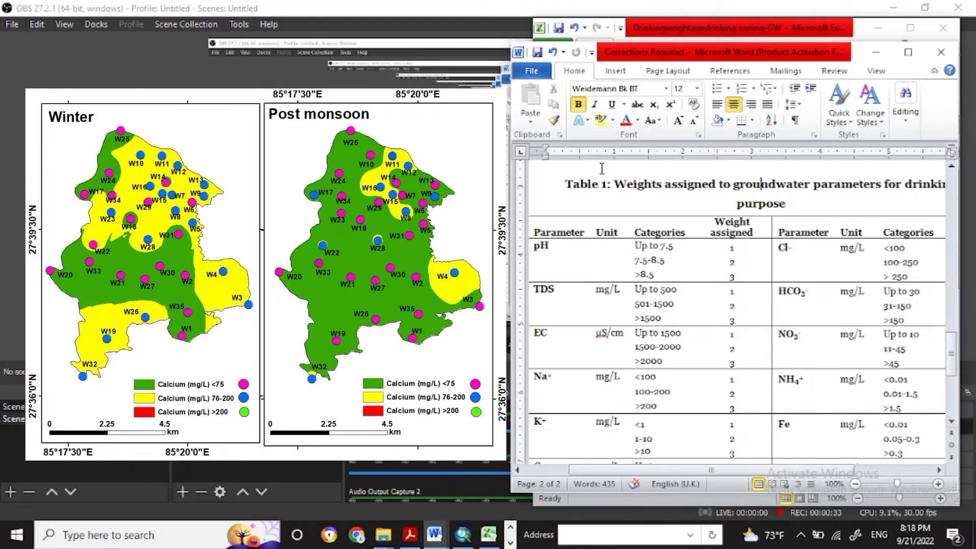
click(908, 52)
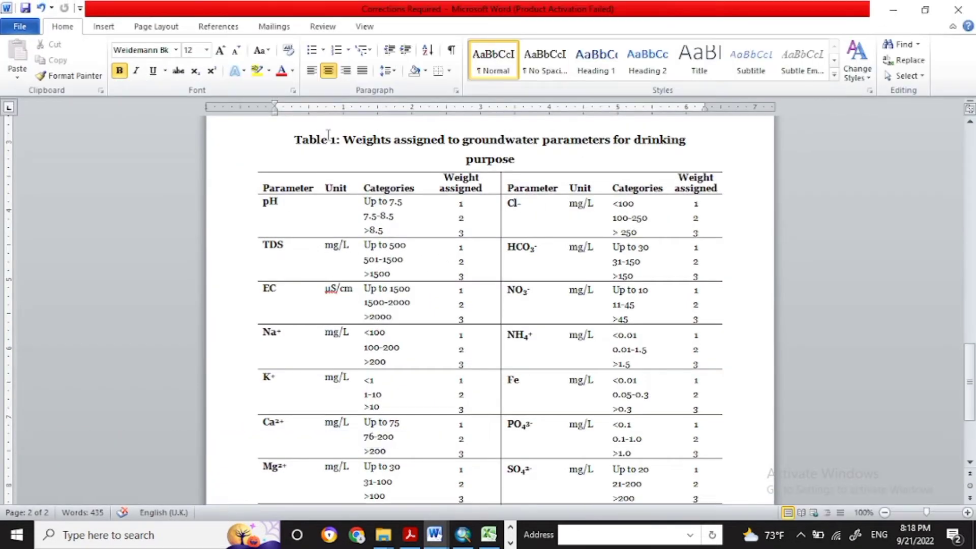
drag(351, 135, 515, 160)
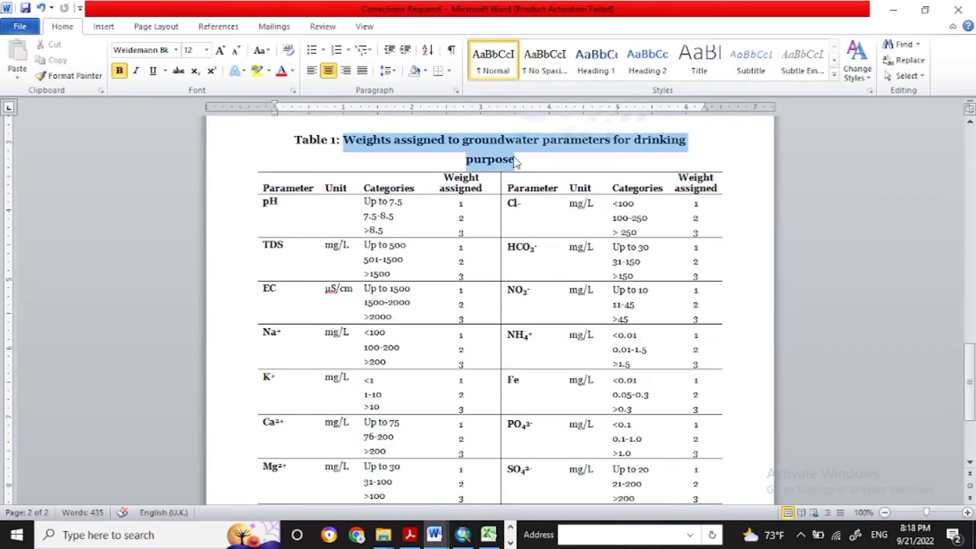
click(358, 199)
click(375, 203)
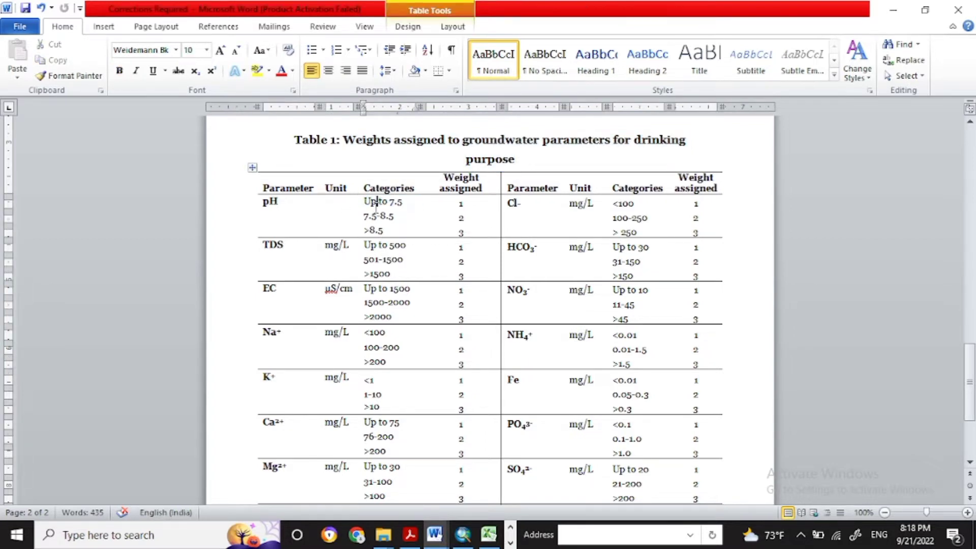
drag(376, 203, 672, 410)
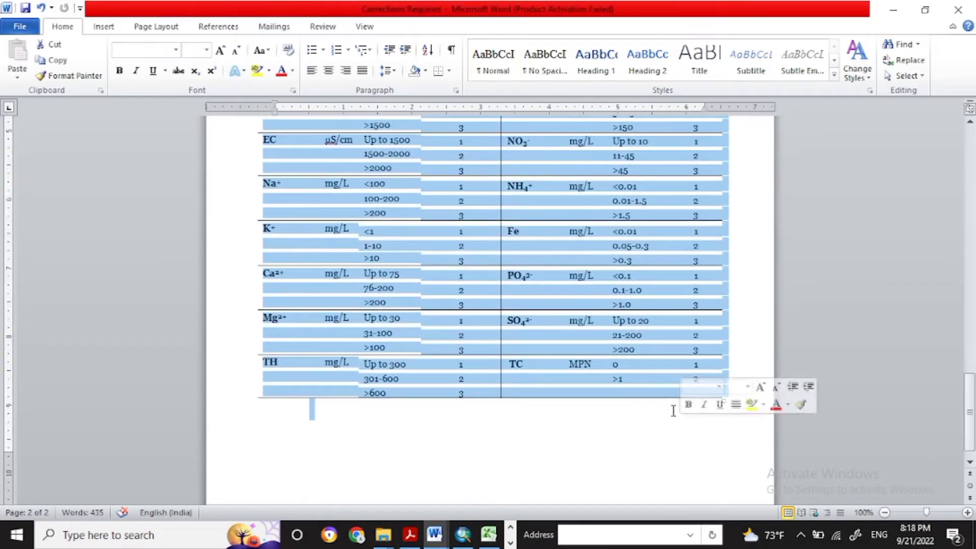
scroll(667, 400, up, 3)
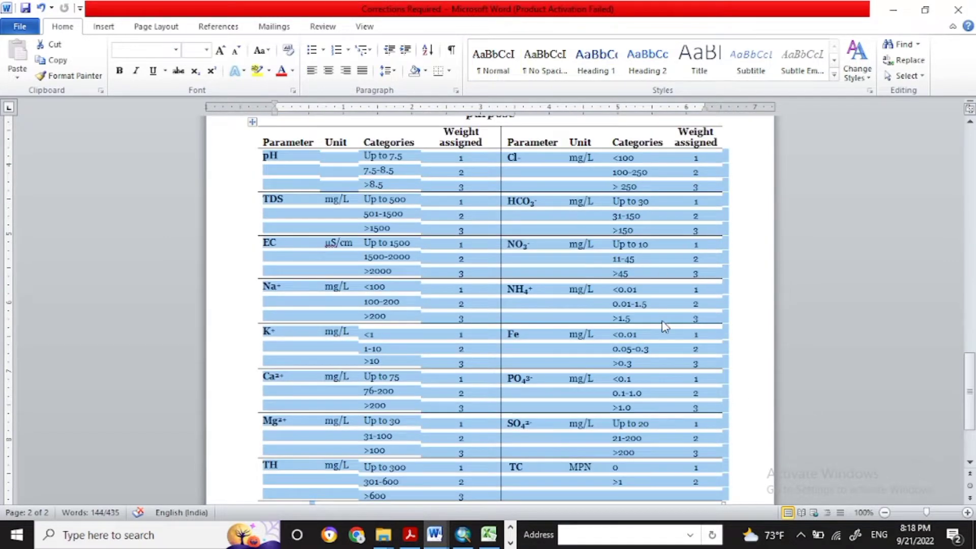
Examine the Cl- categories and their assigned weights in Table 1
click(597, 232)
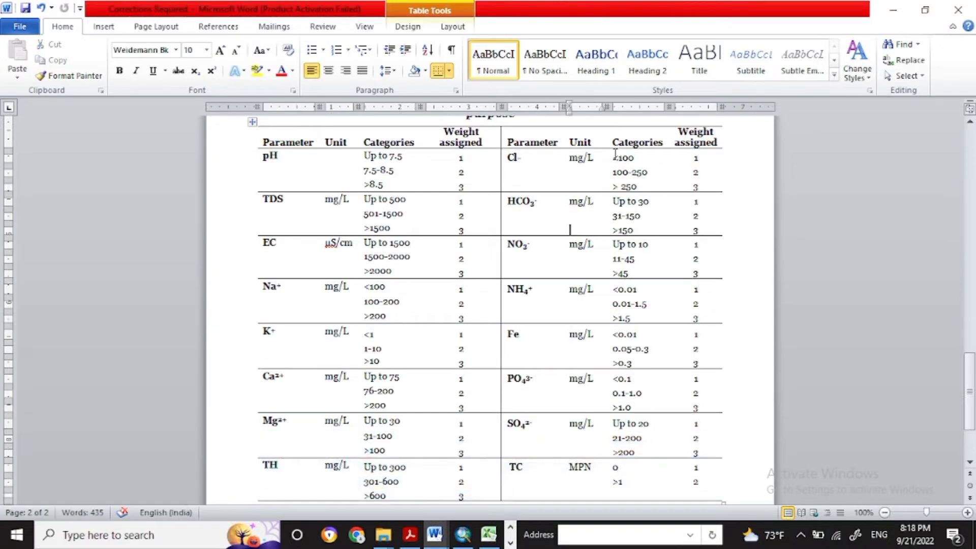
drag(615, 161, 670, 187)
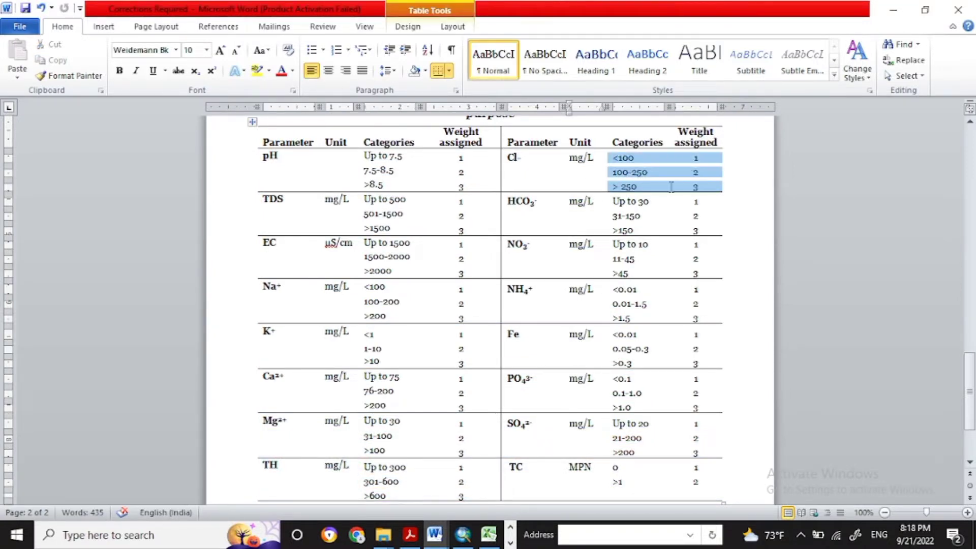
click(664, 159)
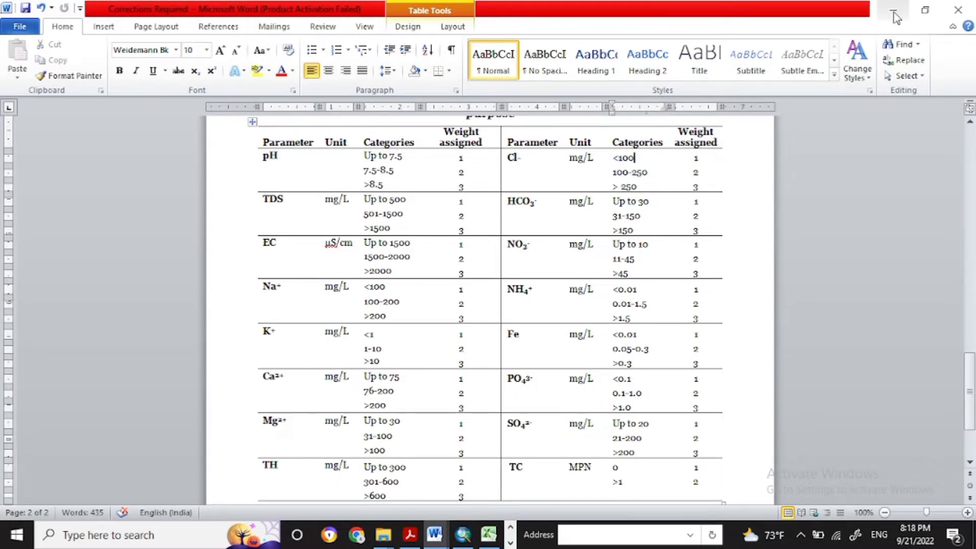
Restore the Word window to its smaller size and narrow both the Word and Excel windows from their inner side
click(924, 10)
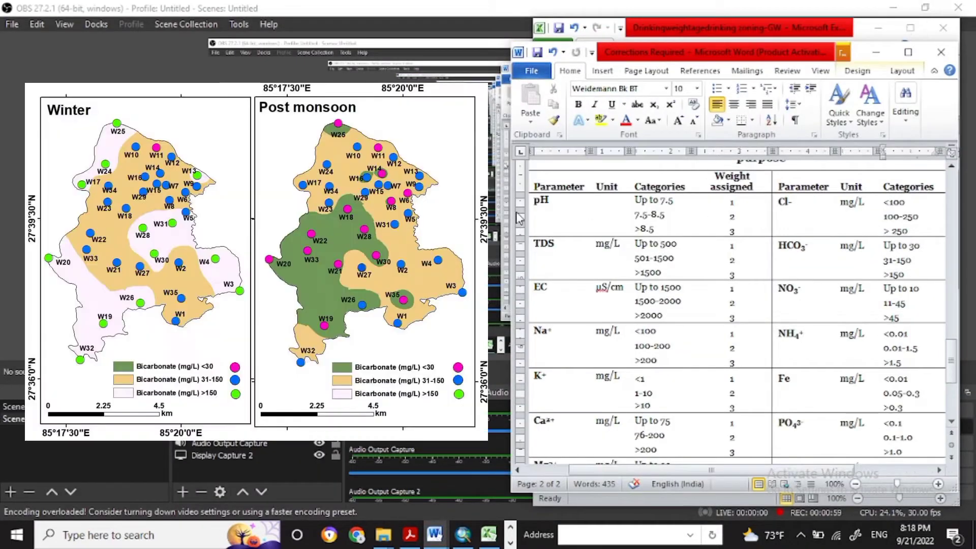
drag(513, 196, 579, 194)
drag(667, 465, 738, 468)
click(563, 207)
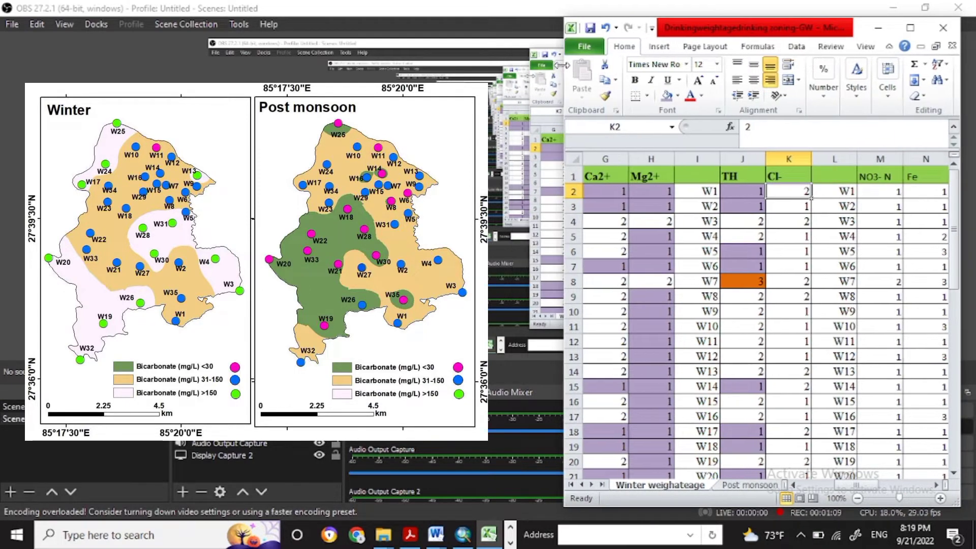
drag(532, 203, 566, 203)
Switch to ArcMap and turn on the Chloride (mg/L) layer for the post-monsoon map
click(462, 534)
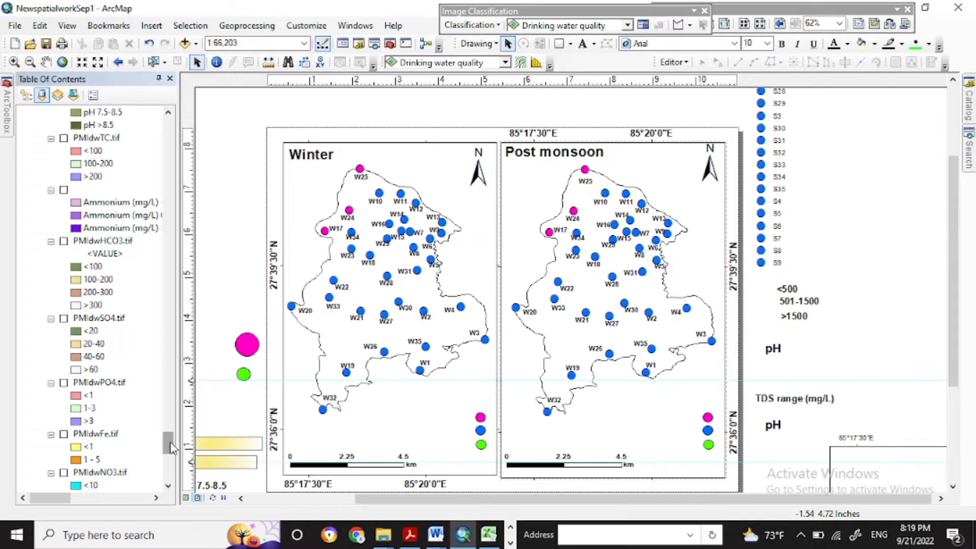
drag(171, 447, 169, 454)
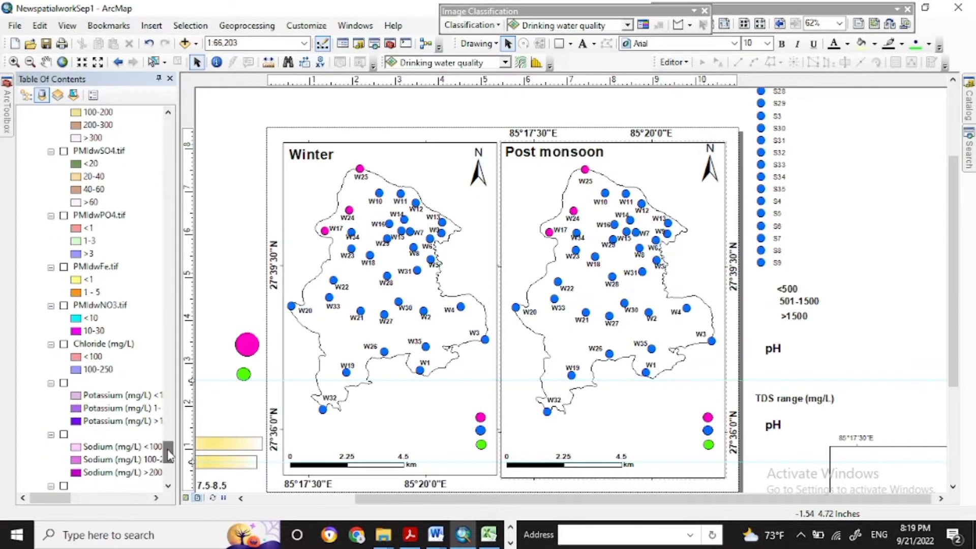
click(64, 344)
scroll(100, 348, up, 1)
Open the symbology properties of the Chloride (mg/L) layer
right_click(101, 345)
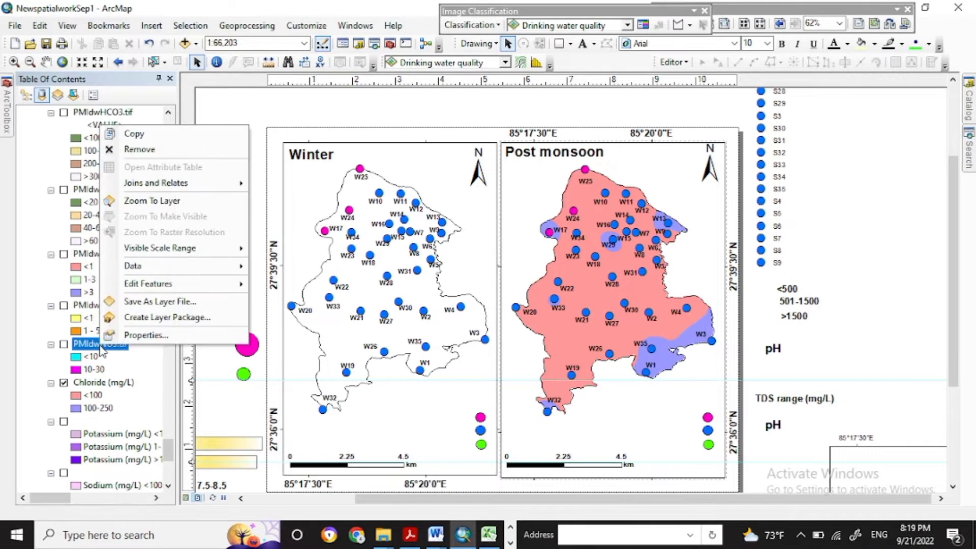
click(109, 382)
right_click(109, 382)
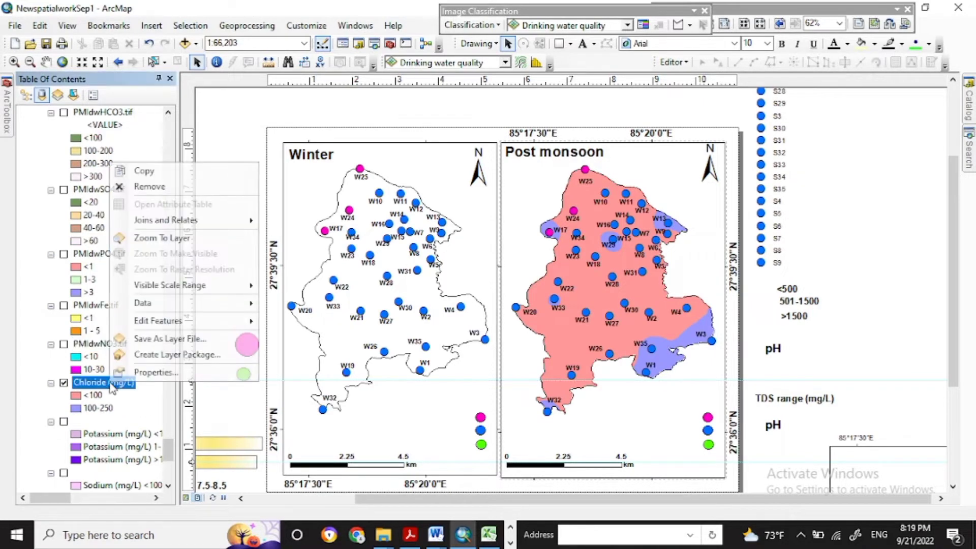
click(166, 378)
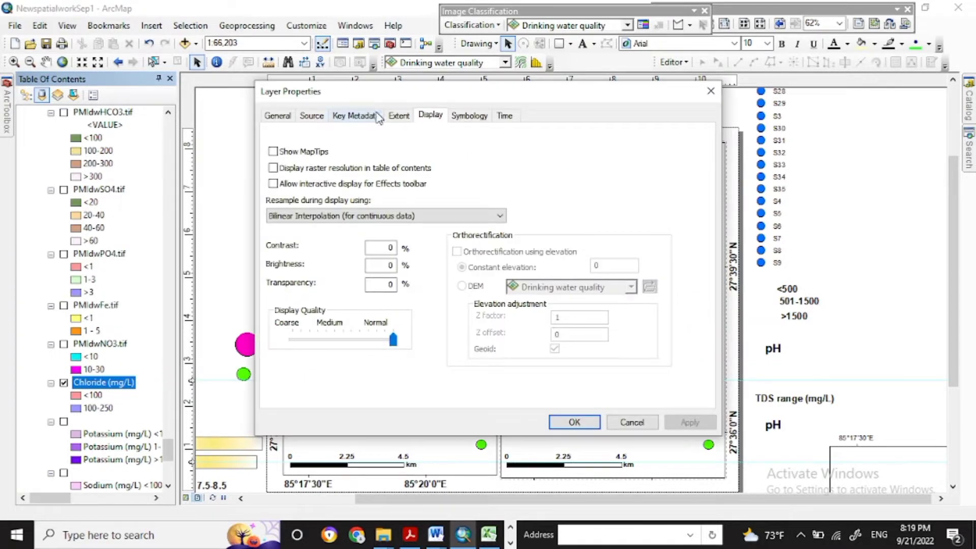
click(458, 116)
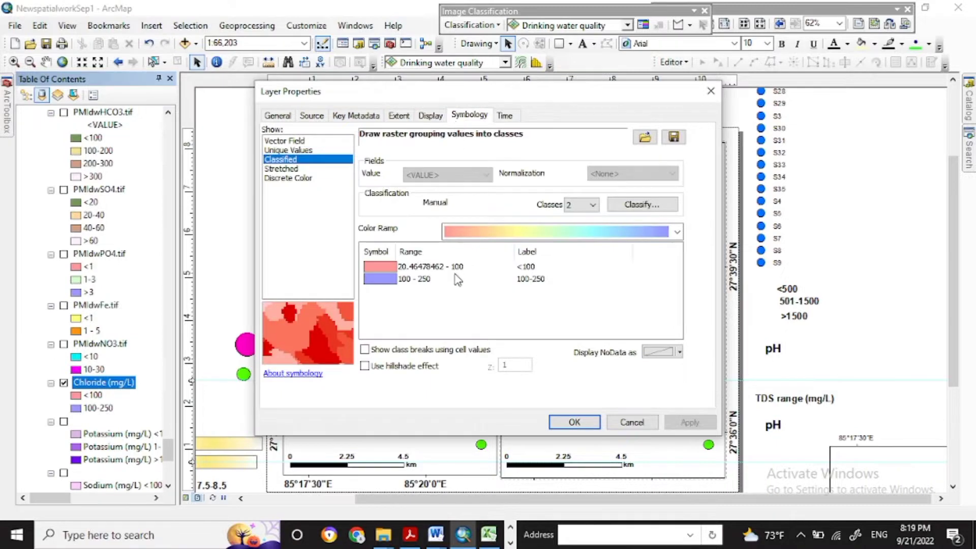
Switch to the Corrections Required document in Word and check the Cl- category ranges in Table 1
click(446, 528)
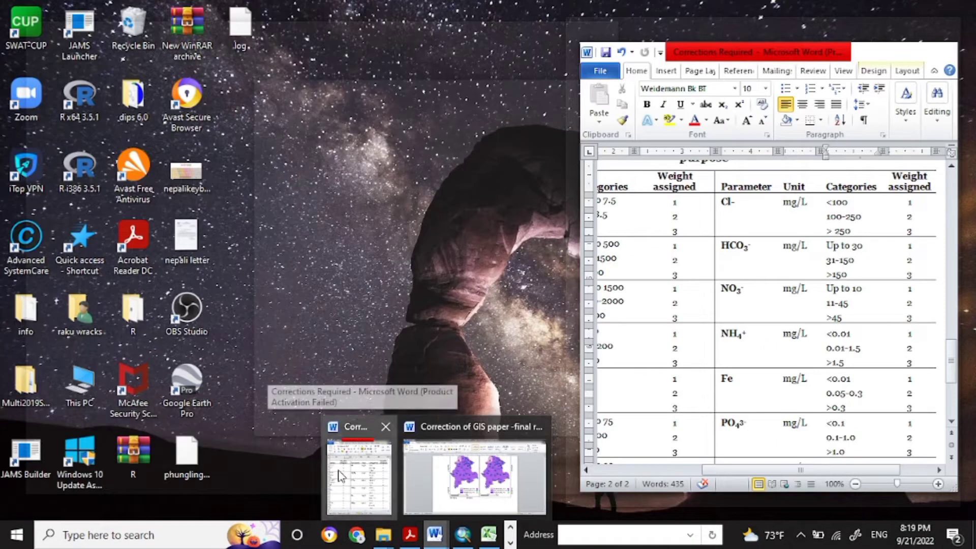
click(356, 473)
drag(835, 202, 859, 233)
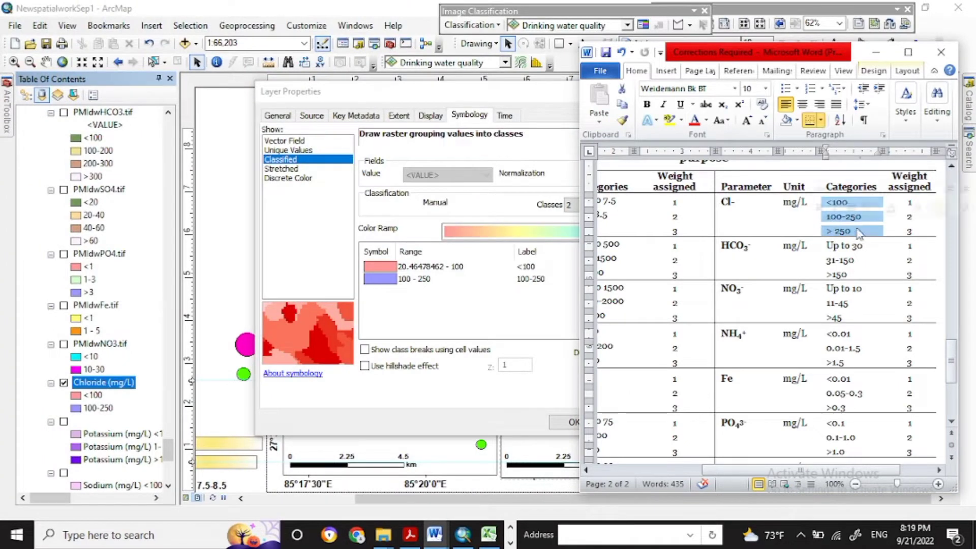
Return to ArcMap's layer properties and set the chloride classification to 3 classes
click(464, 325)
click(584, 205)
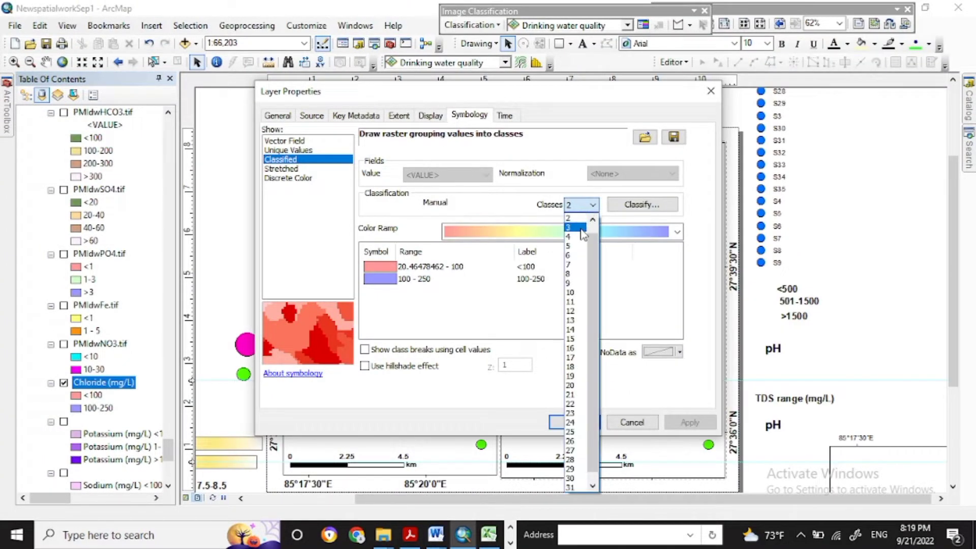
click(572, 227)
Open the chloride layer's classification settings and set the first break value to 100
click(634, 204)
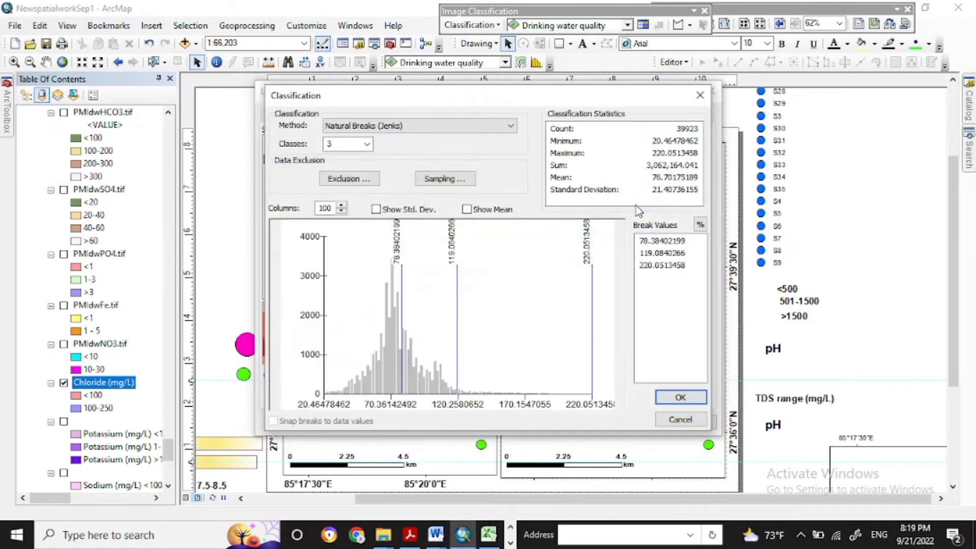
click(653, 241)
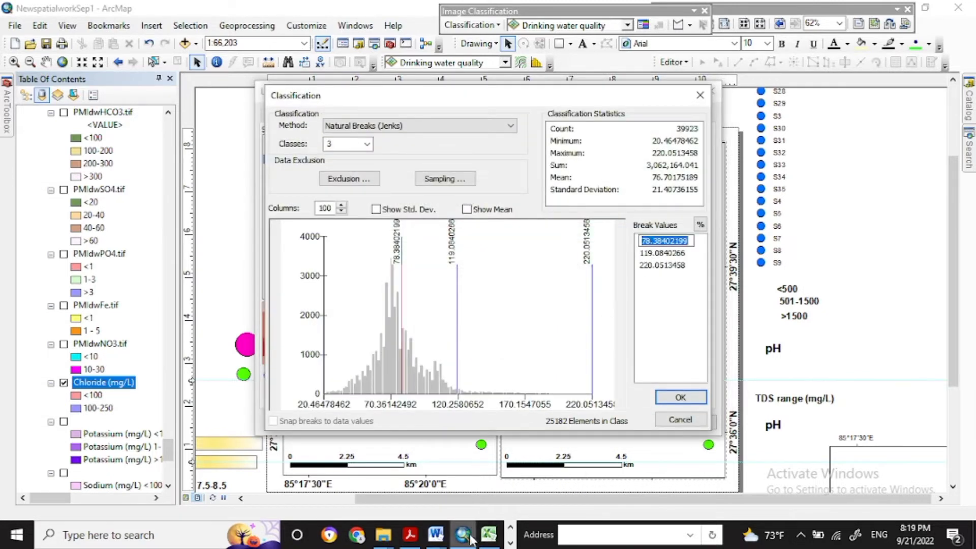
click(436, 533)
mouse_move(347, 482)
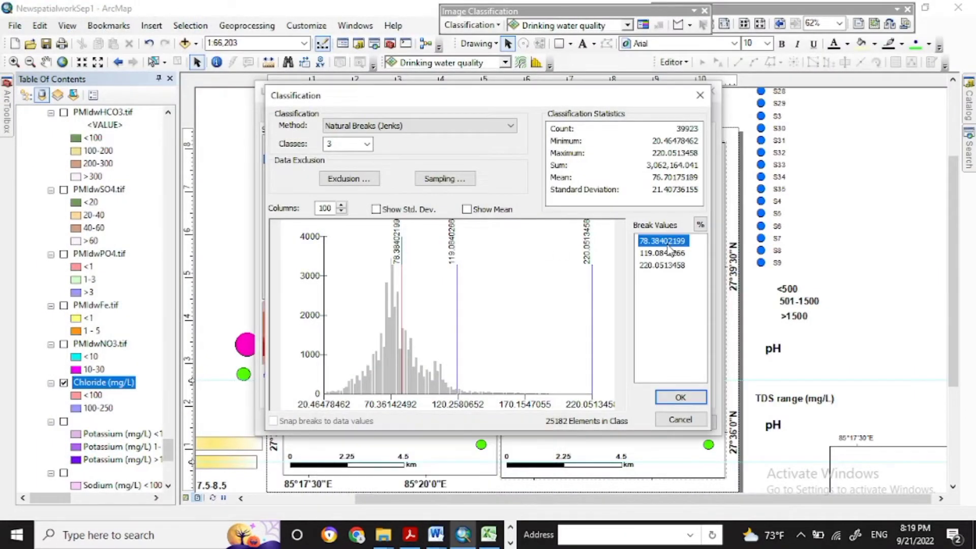
text(100)
key(Return)
Replace the second break value of the chloride classification with 250
click(666, 254)
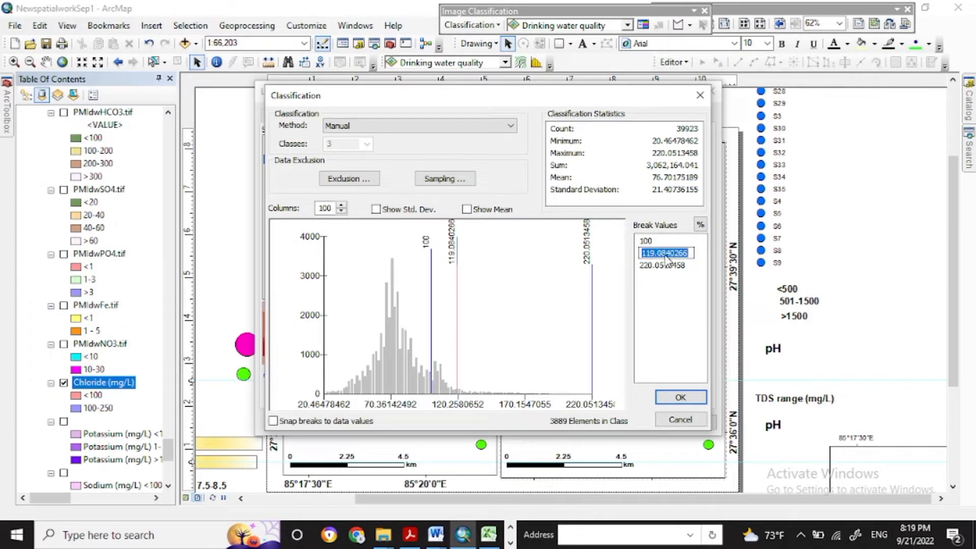
click(666, 254)
double_click(691, 253)
click(643, 254)
drag(643, 254, 680, 255)
text(250)
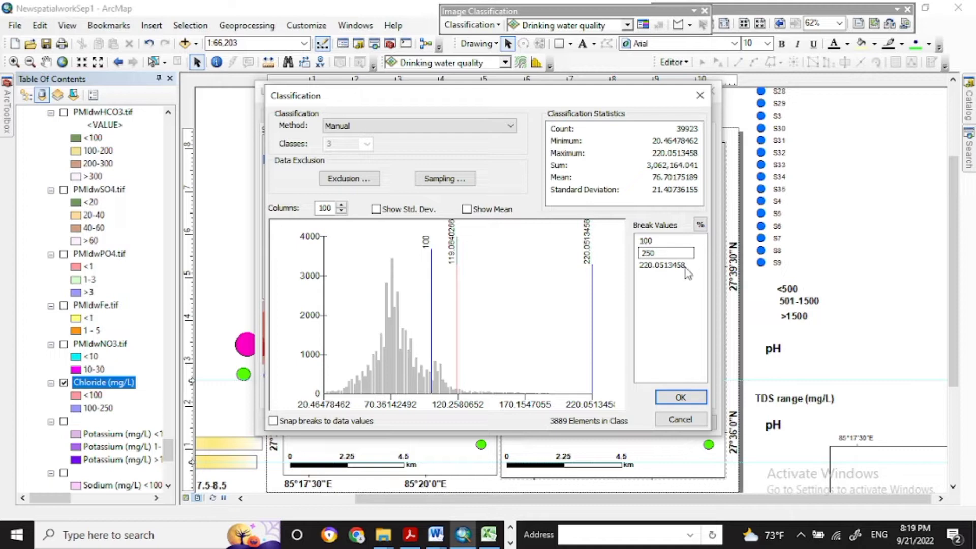
click(686, 265)
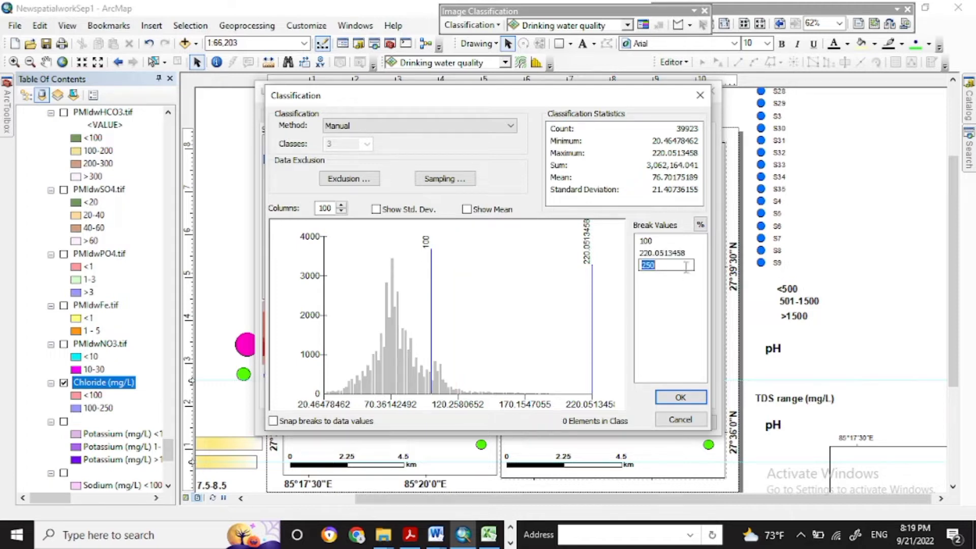
Replace the remaining automatic break value with 250 and accept the chloride classification
click(671, 253)
text(>250)
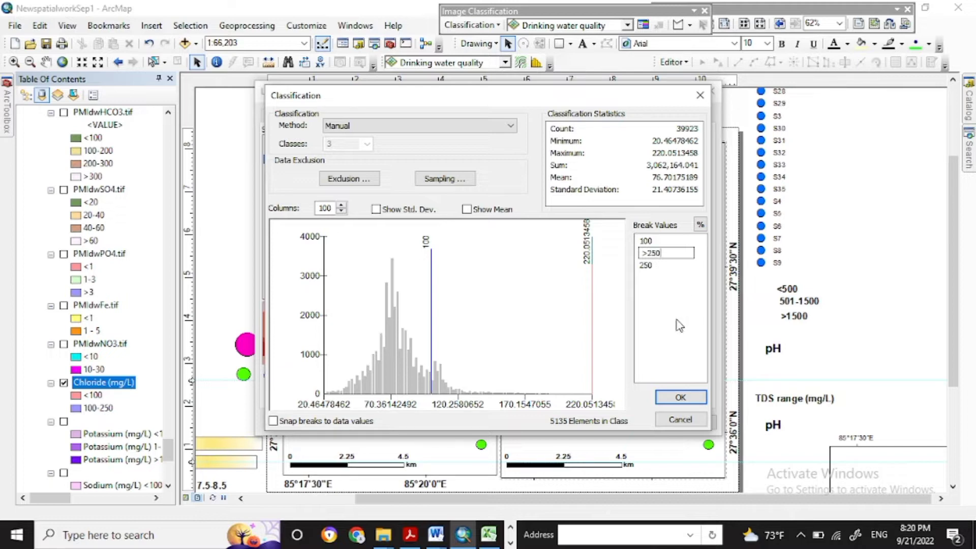
key(Return)
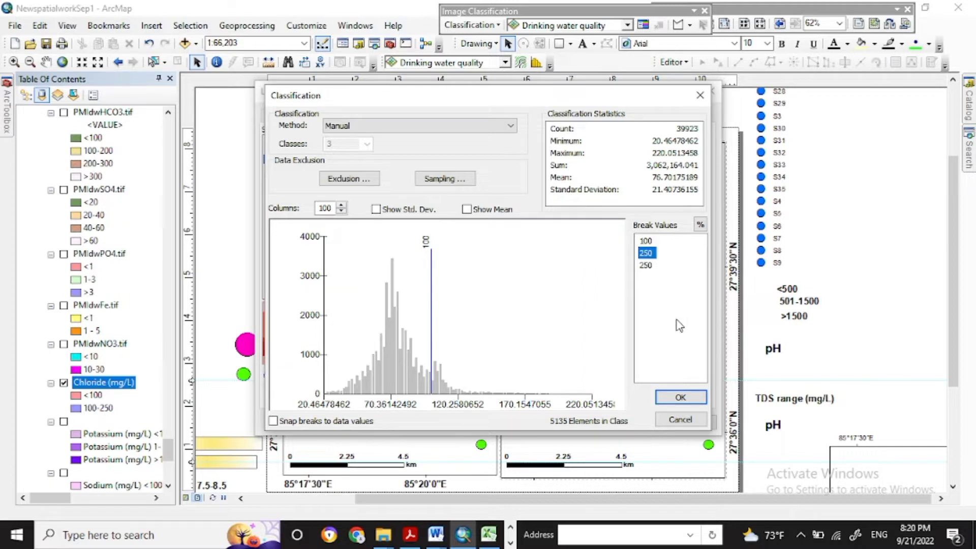
click(680, 397)
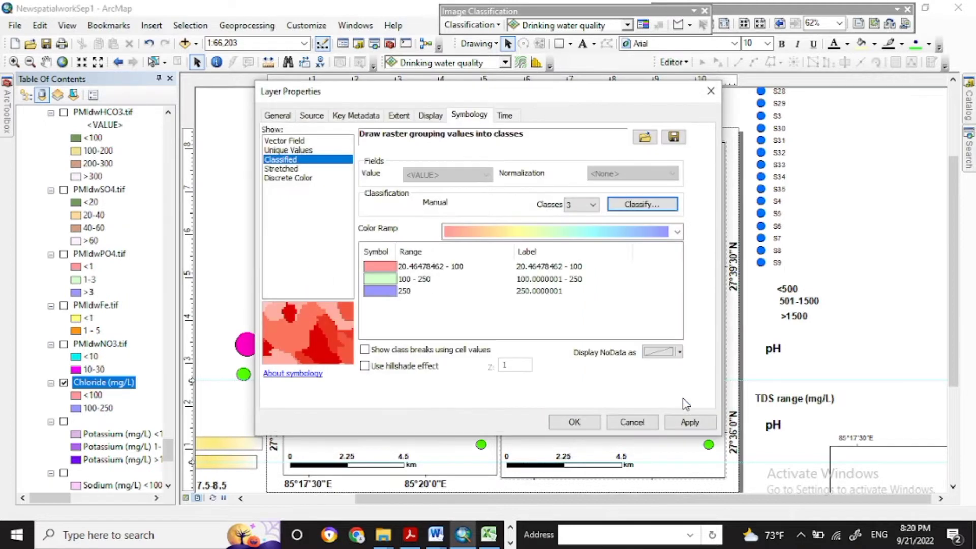
Label the first class of the post-monsoon chloride layer "Chloride (mg/L) <100"
click(559, 267)
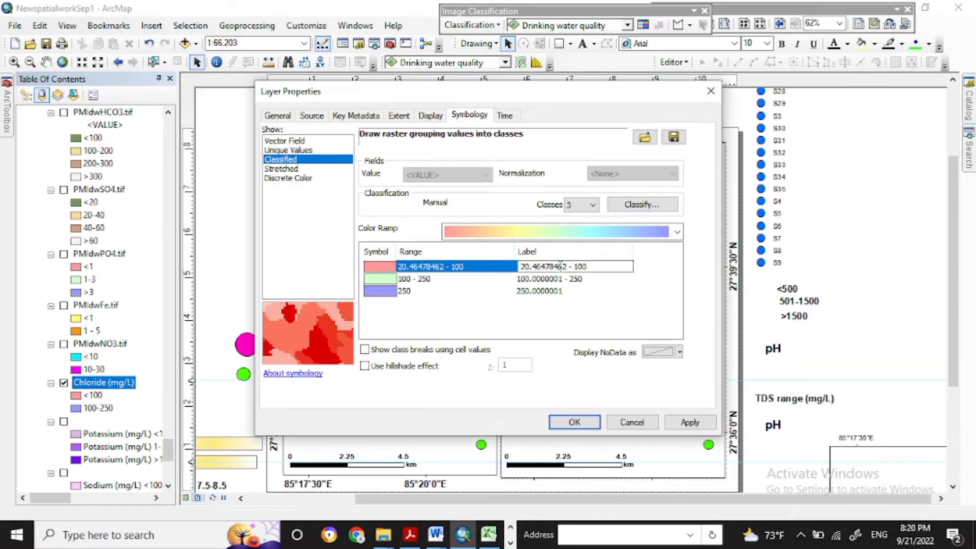
drag(592, 266, 519, 266)
text(Chloride)
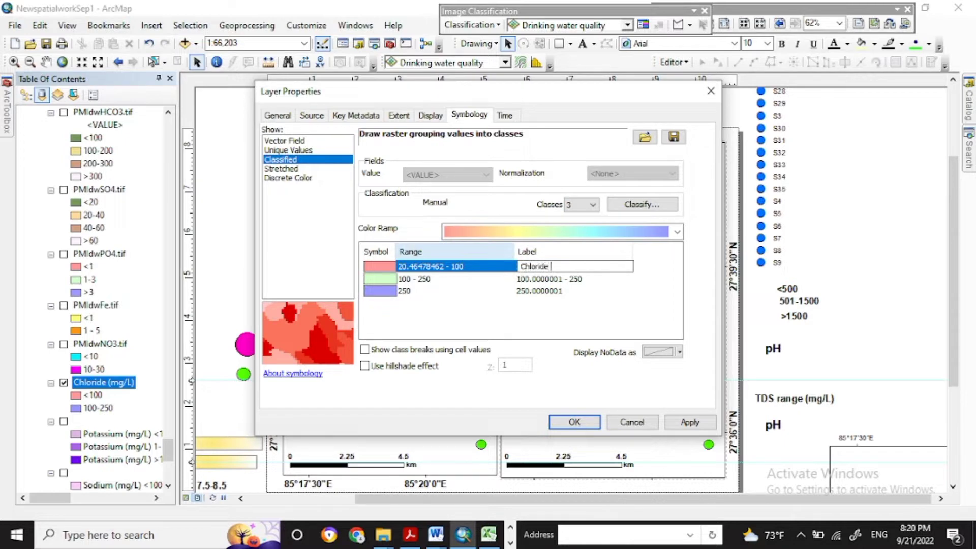
mouse_move(487, 532)
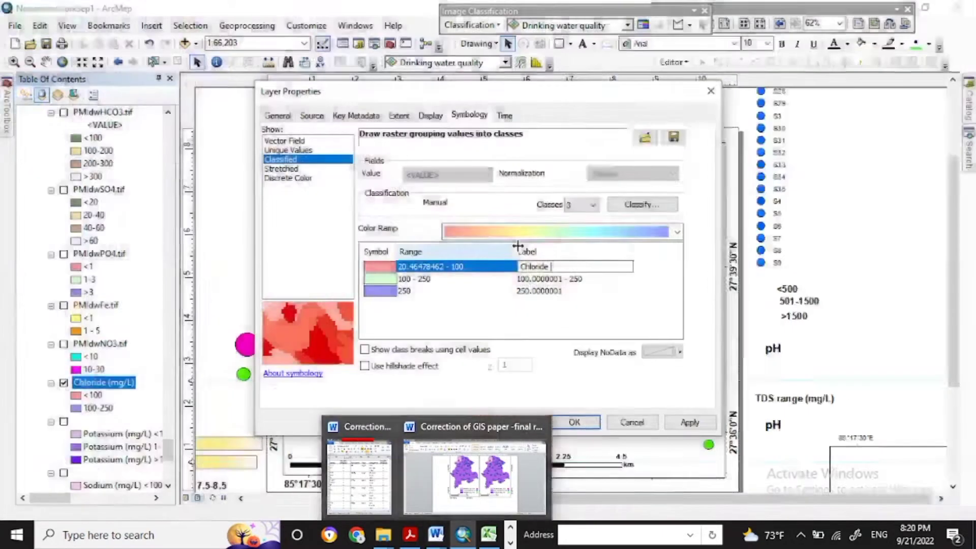
click(550, 268)
text((mg/L) <100)
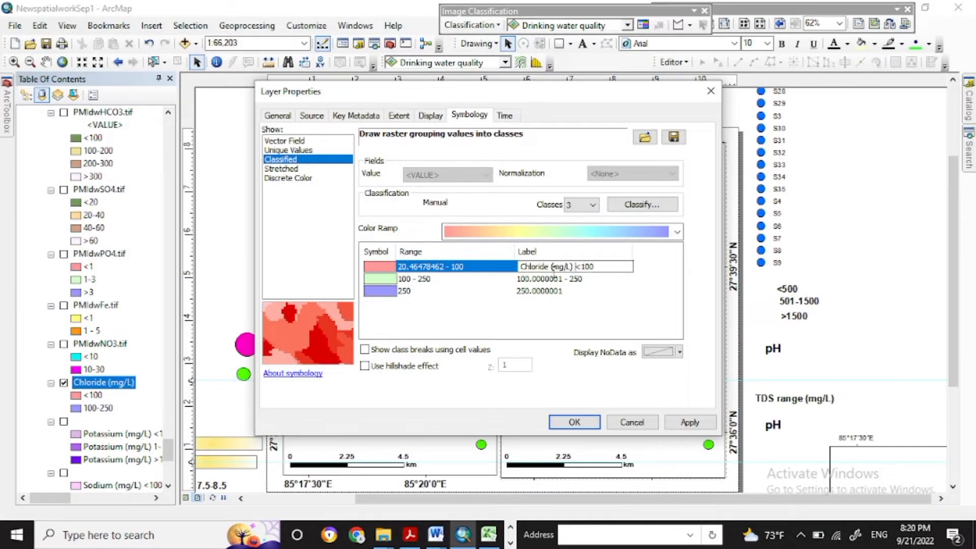
Label the remaining post-monsoon classes "Chloride (mg/L) 100-250" and "Chloride (mg/L) >250", reusing the copied prefix, and accept the layer properties
drag(573, 266, 509, 269)
key(ctrl+c)
click(511, 279)
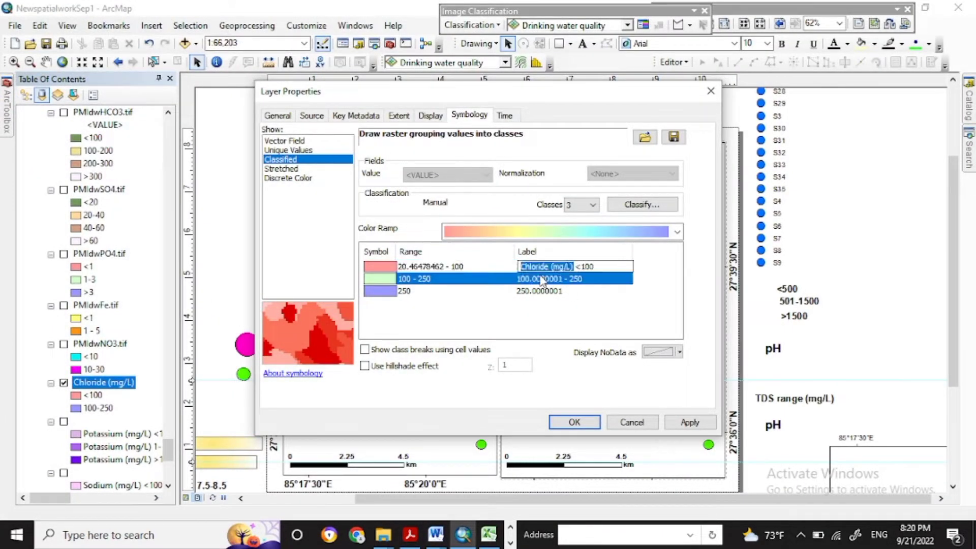
key(ctrl+v)
text(100)
click(539, 290)
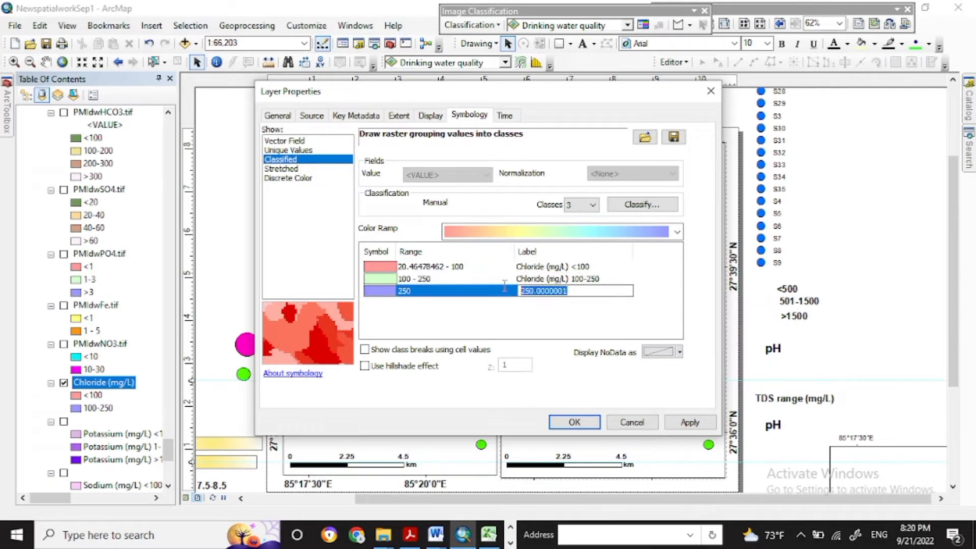
key(ctrl+v)
text(>250)
click(573, 422)
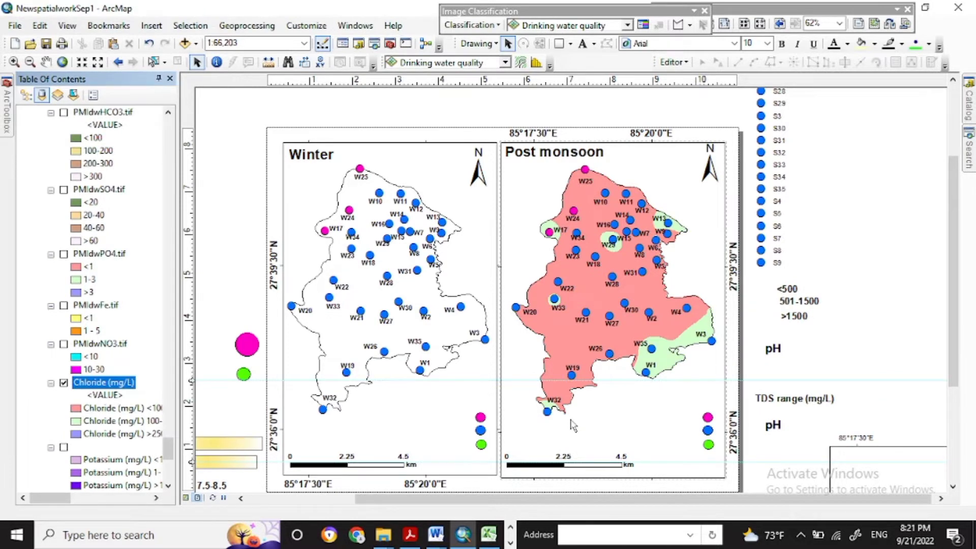
Add the Chloride (mg/L) layer to the empty legend of the Post monsoon map
click(654, 432)
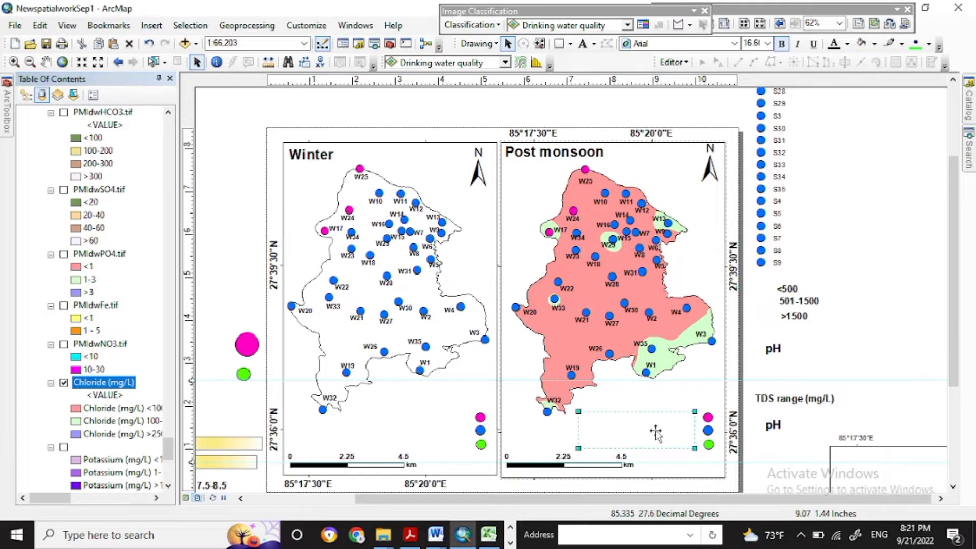
double_click(655, 432)
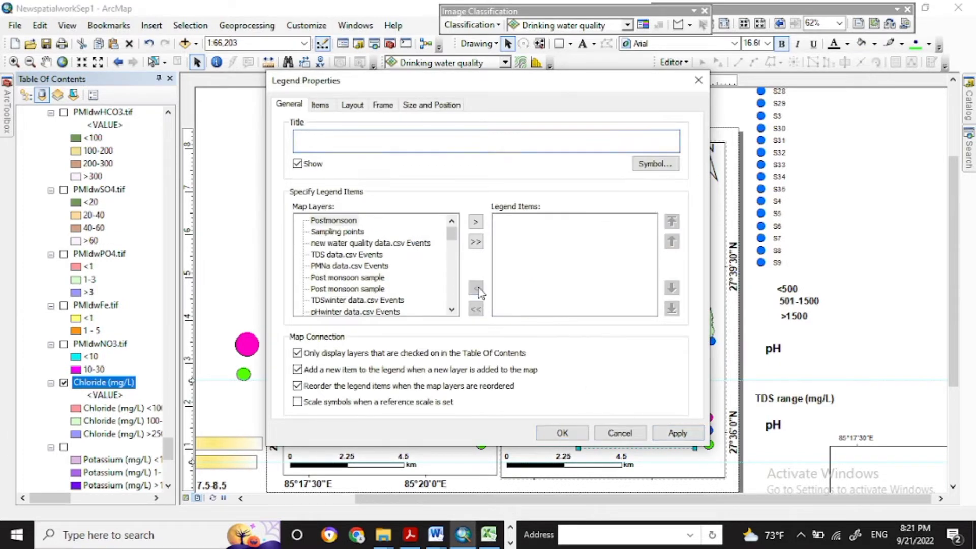
drag(452, 238, 451, 296)
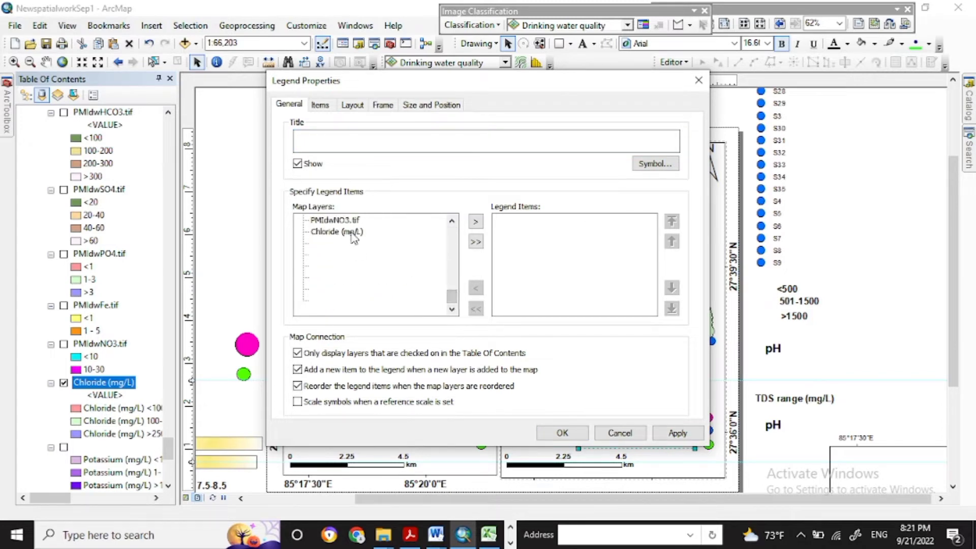
click(356, 232)
click(475, 222)
click(562, 433)
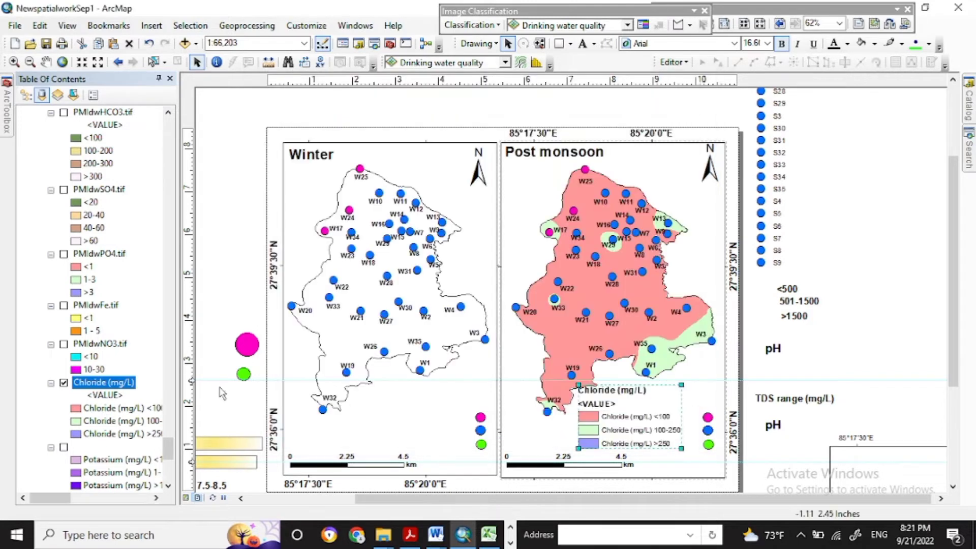
Clear the post-monsoon chloride layer's name and its <VALUE> heading so the legend lists only the class labels
click(125, 387)
key(ctrl+c)
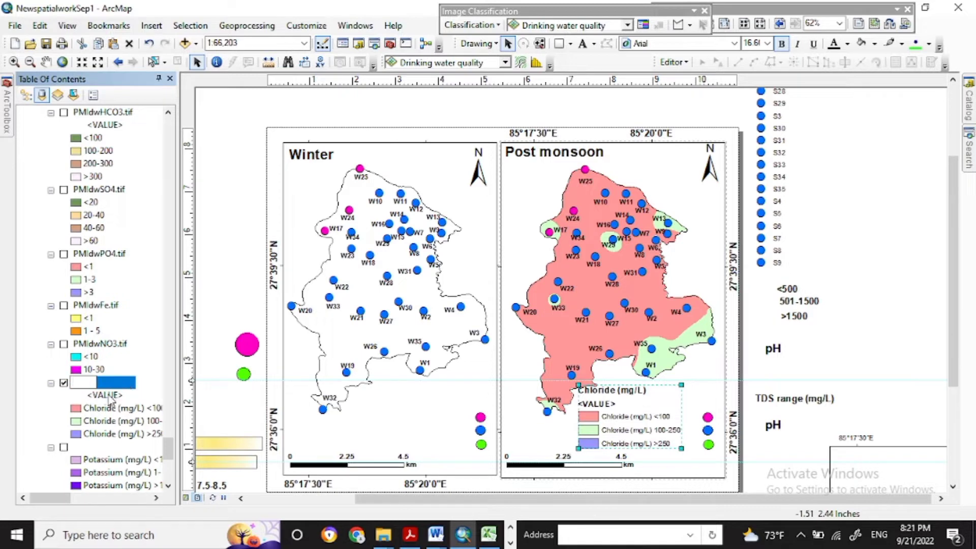
key(Delete)
key(Return)
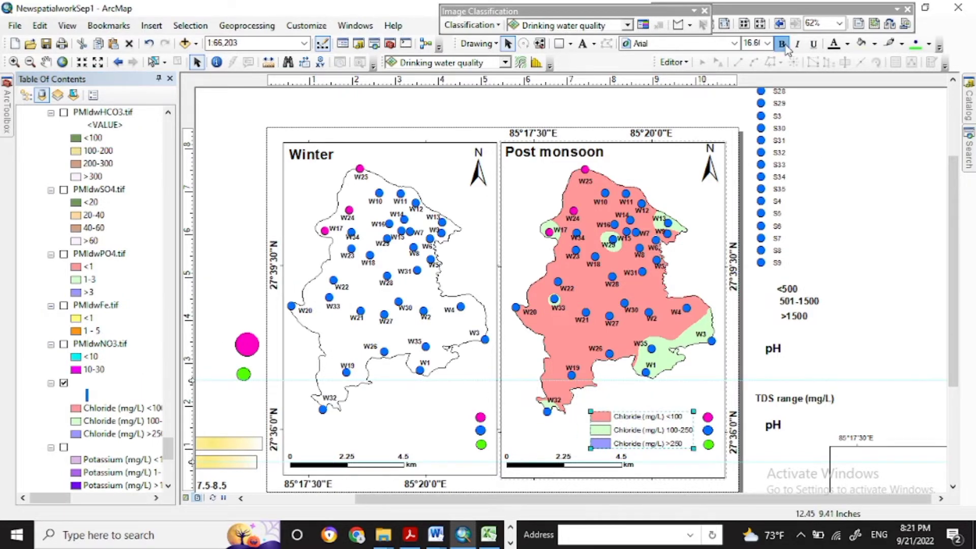
Turn on the winter Chloride (mg/L) layer and set its classification to 3 classes
drag(169, 451, 169, 304)
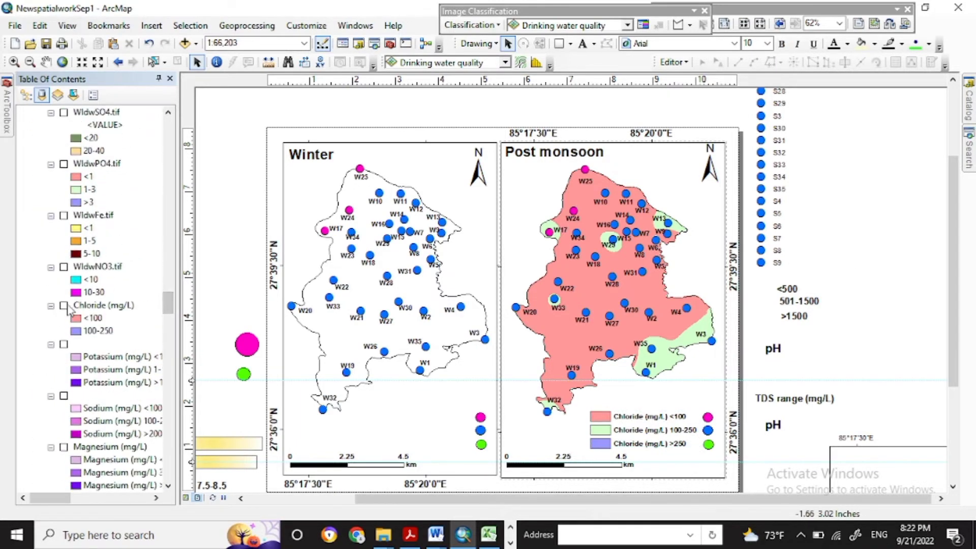
click(65, 306)
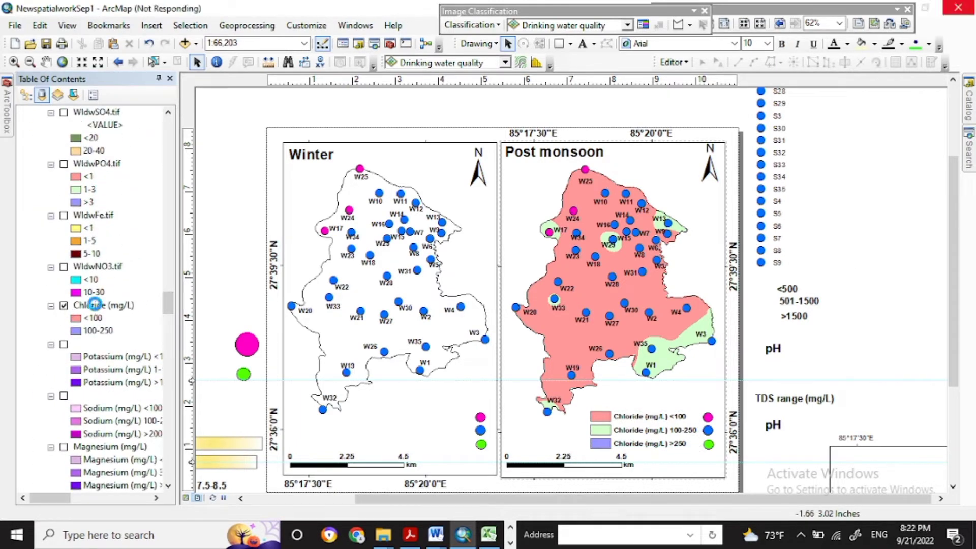
click(95, 305)
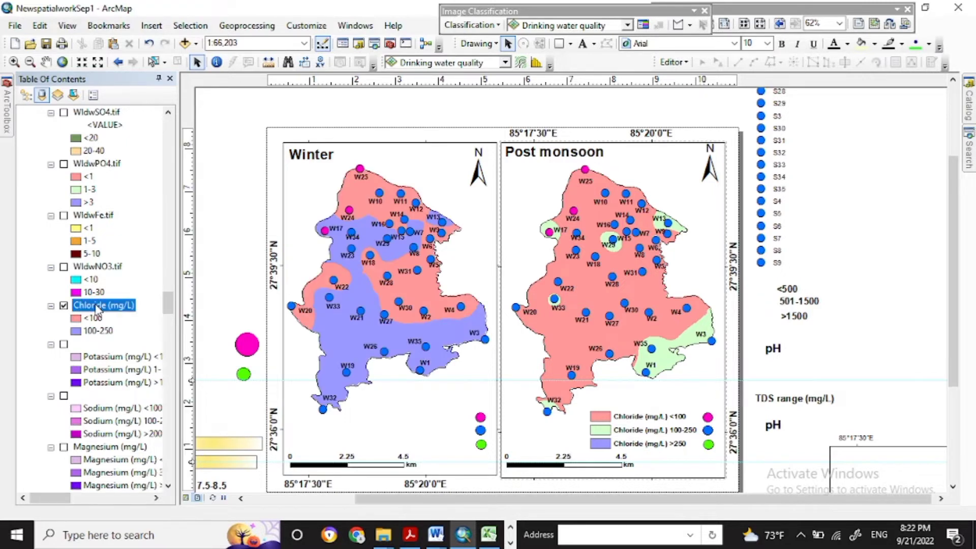
right_click(98, 309)
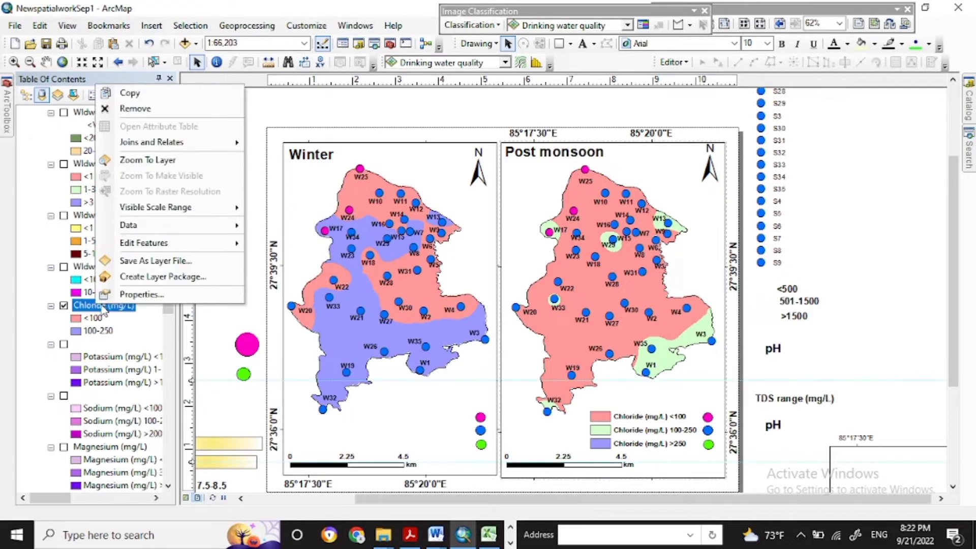
click(161, 294)
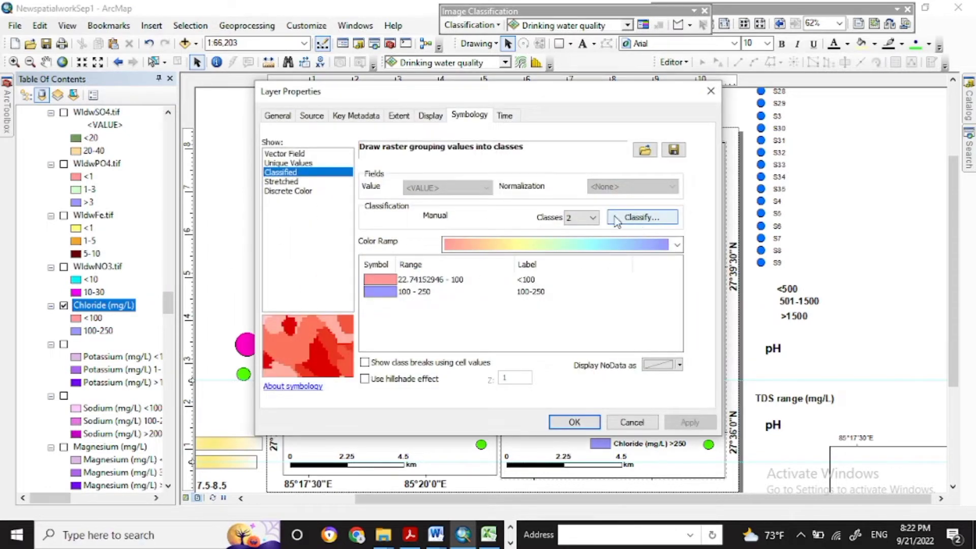
click(591, 218)
click(574, 240)
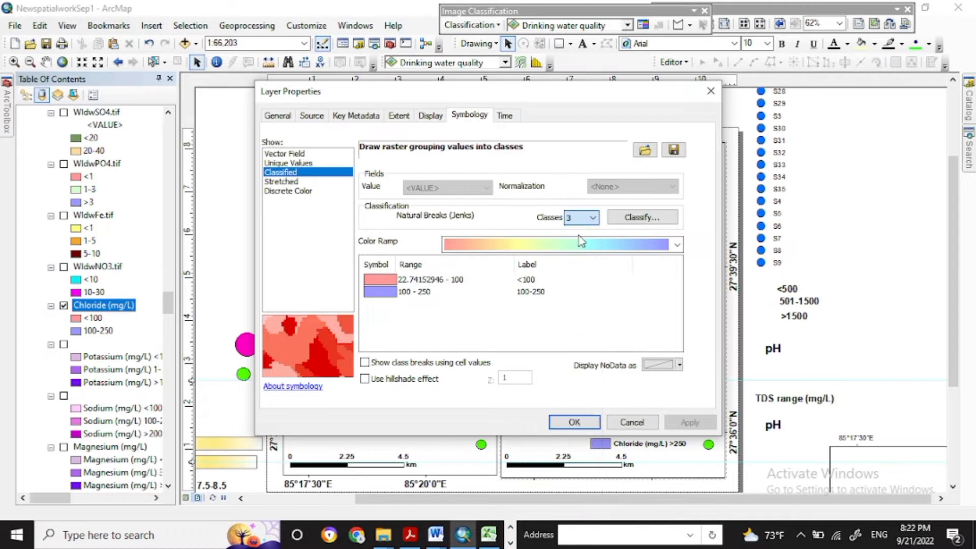
Set the winter chloride layer's break values to 100, 250 and >250, and accept the classification
click(642, 216)
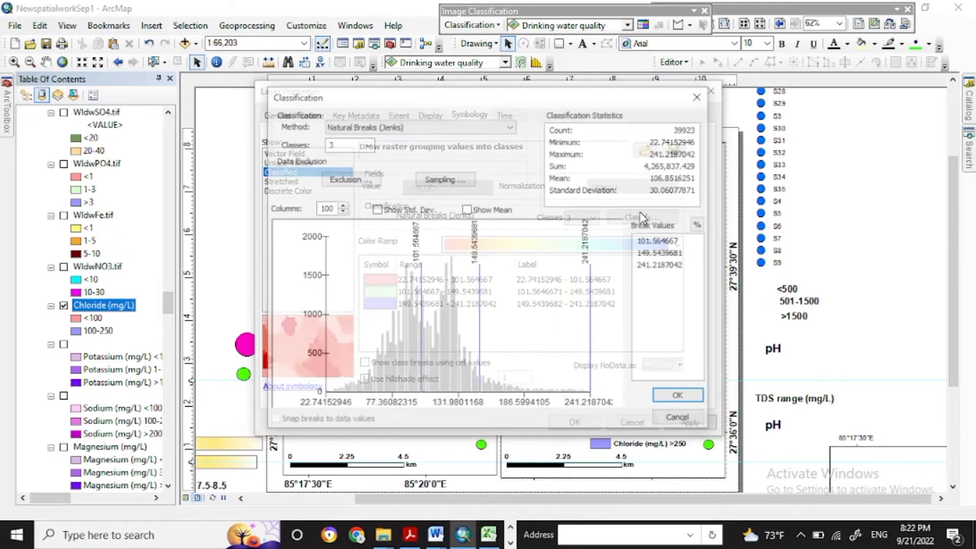
click(659, 241)
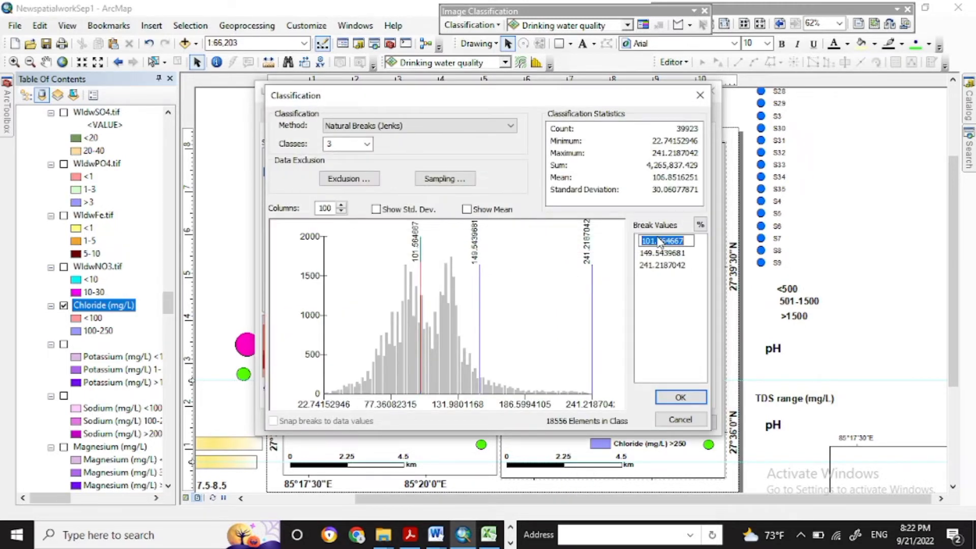
text(10)
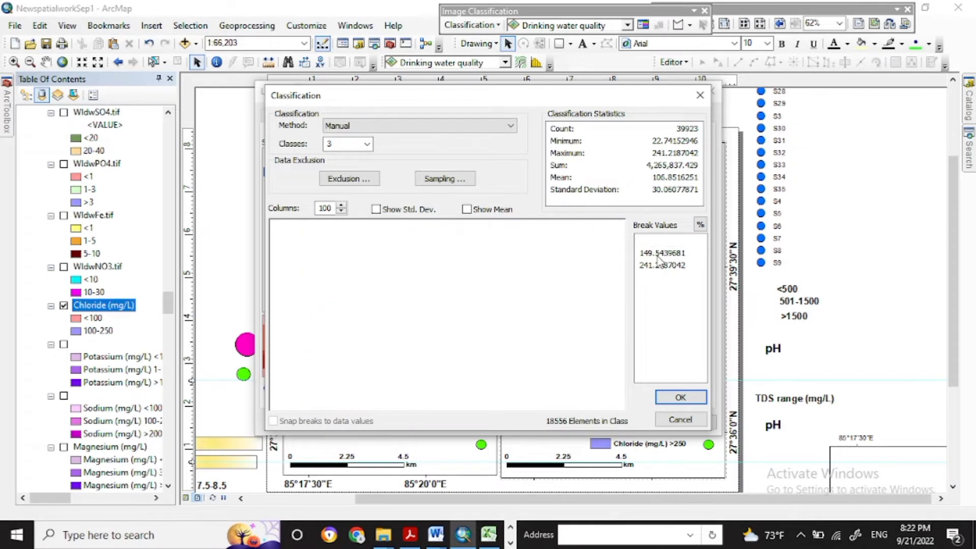
click(659, 254)
text(250)
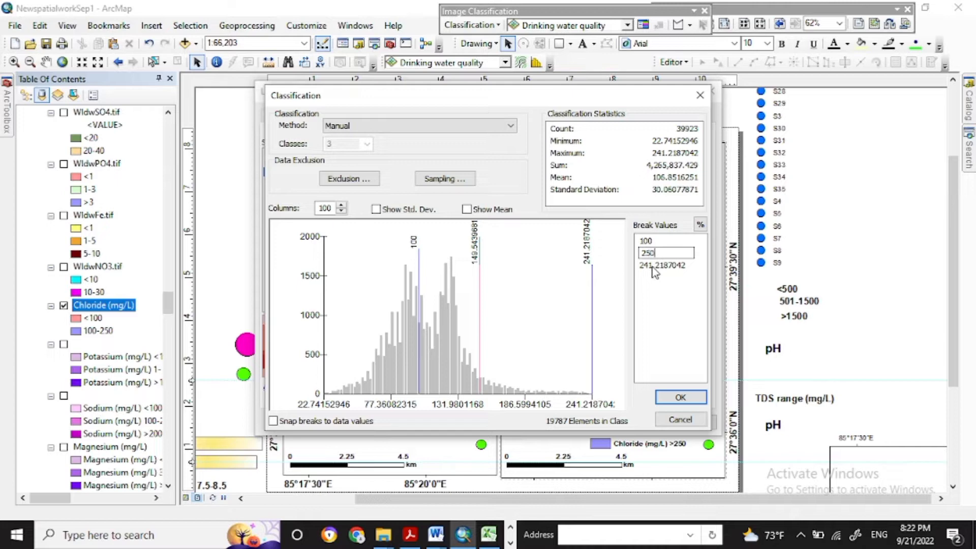
key(Return)
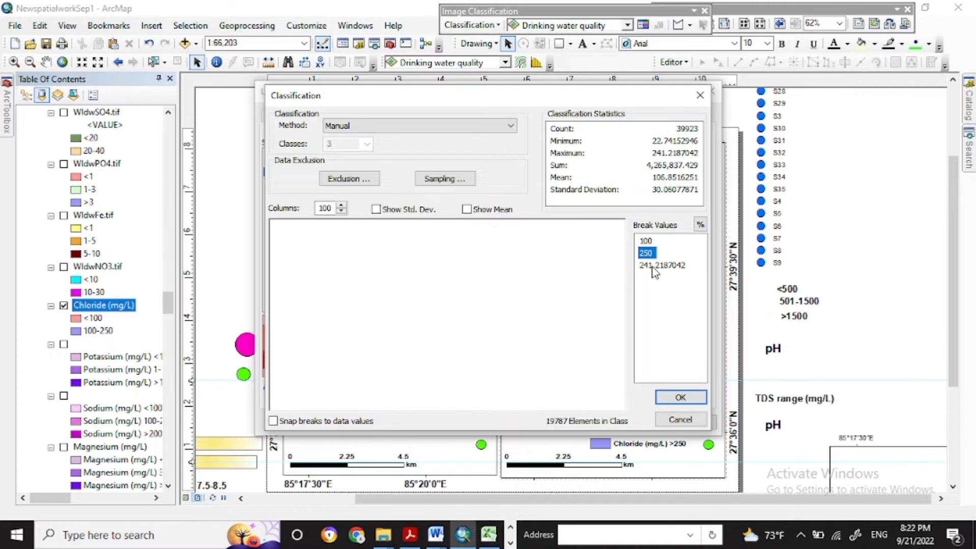
click(652, 265)
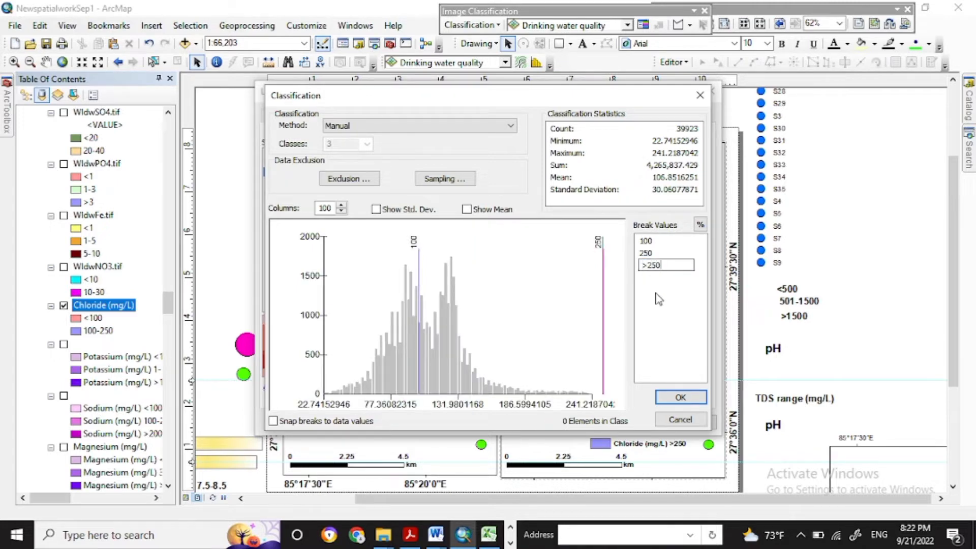
key(Return)
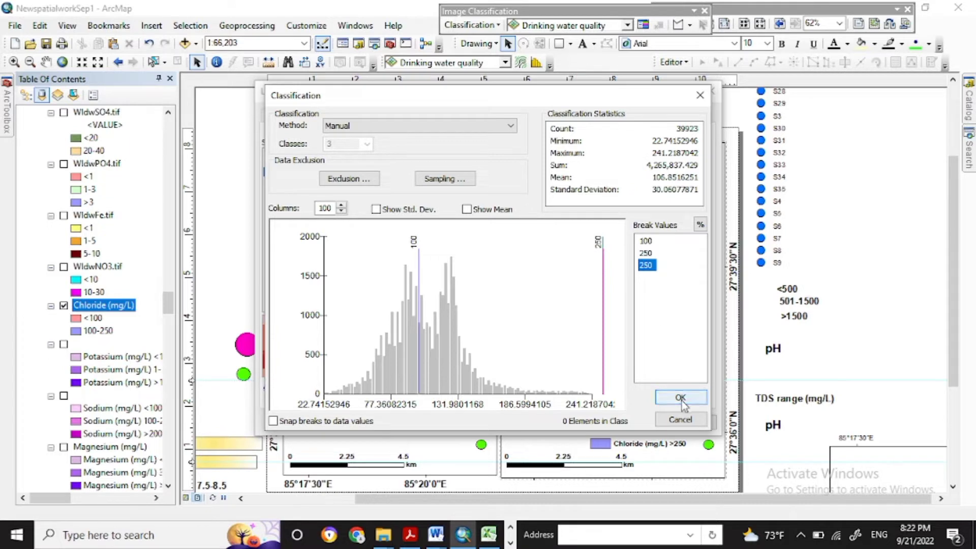
click(681, 398)
Label the first two winter chloride classes "Chloride (mg/L) <100" and "Chloride (mg/L) 100-250"
click(556, 280)
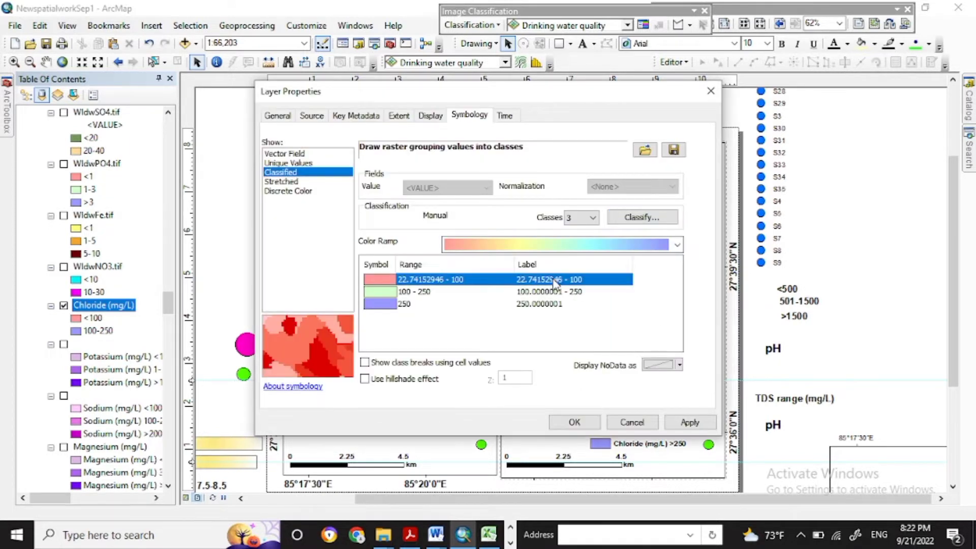
click(555, 280)
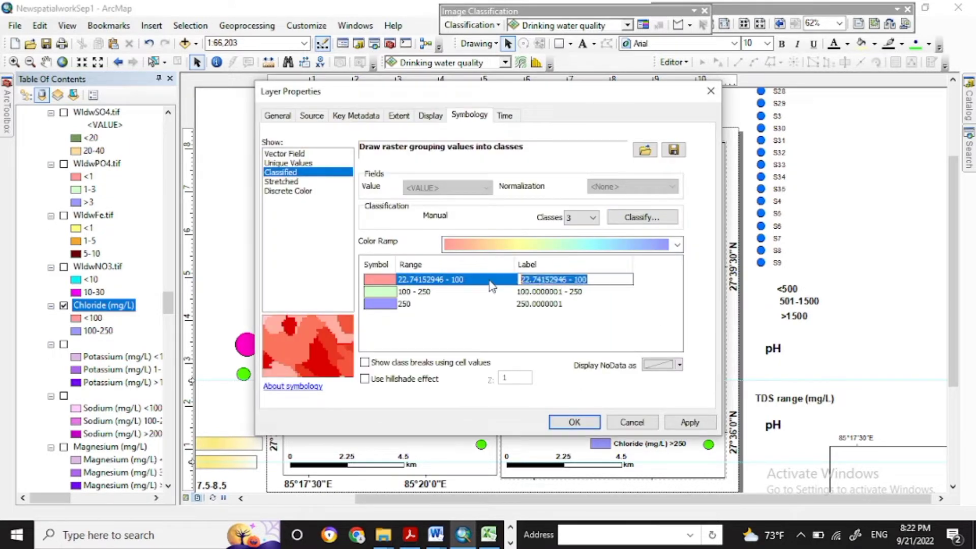
key(ctrl+v)
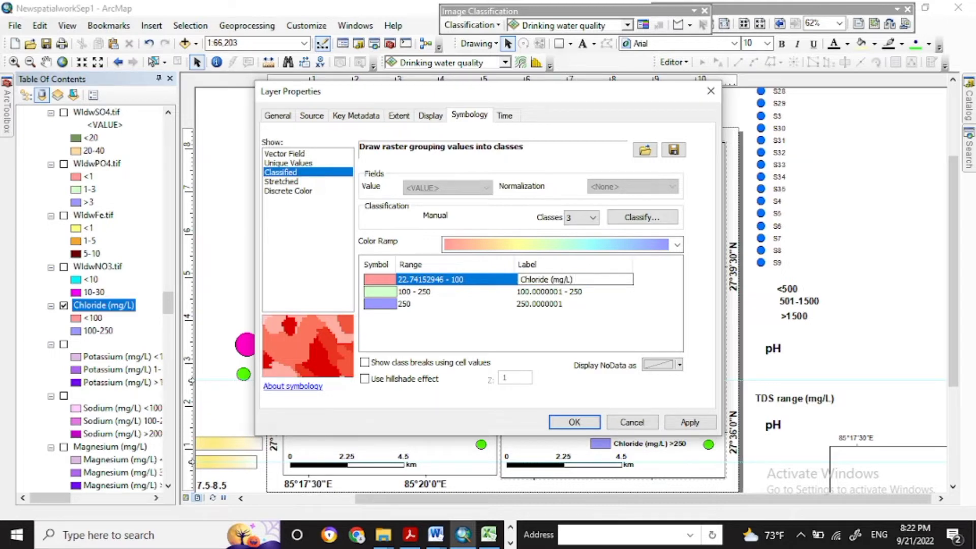
text(<100)
click(537, 296)
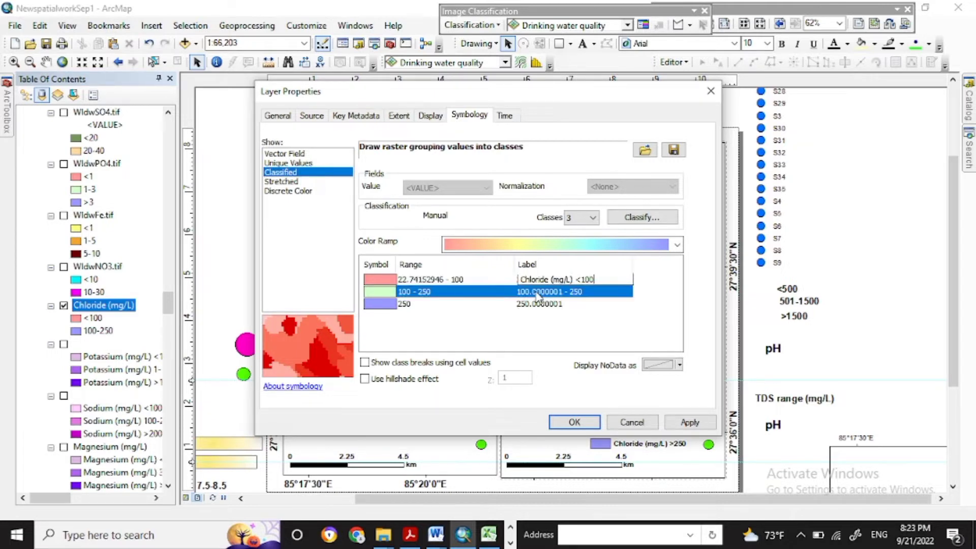
click(537, 295)
key(ctrl+v)
text(100-250)
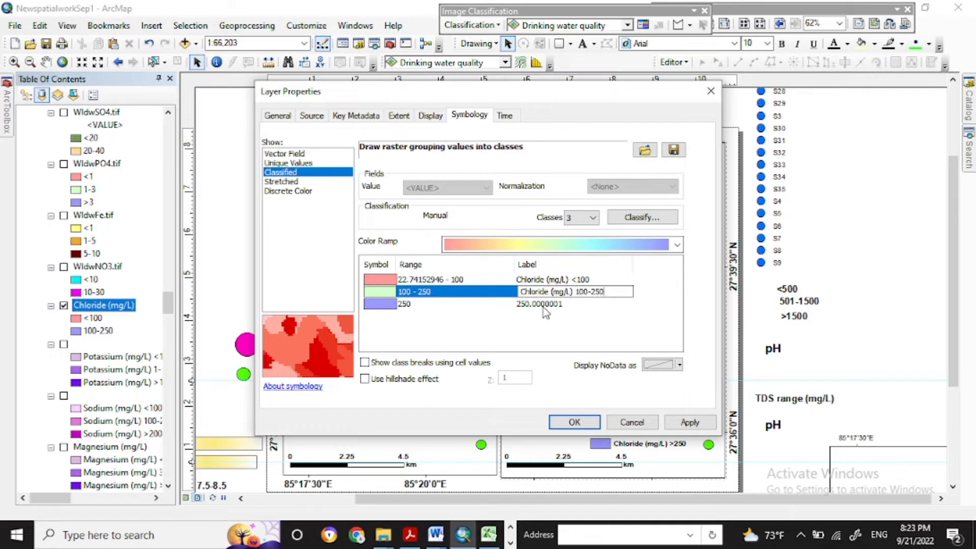
Label the third winter chloride class "Chloride (mg/L) >250" and accept the layer properties
click(545, 305)
text(Chloride (mg/L))
text(>250)
click(567, 343)
click(574, 422)
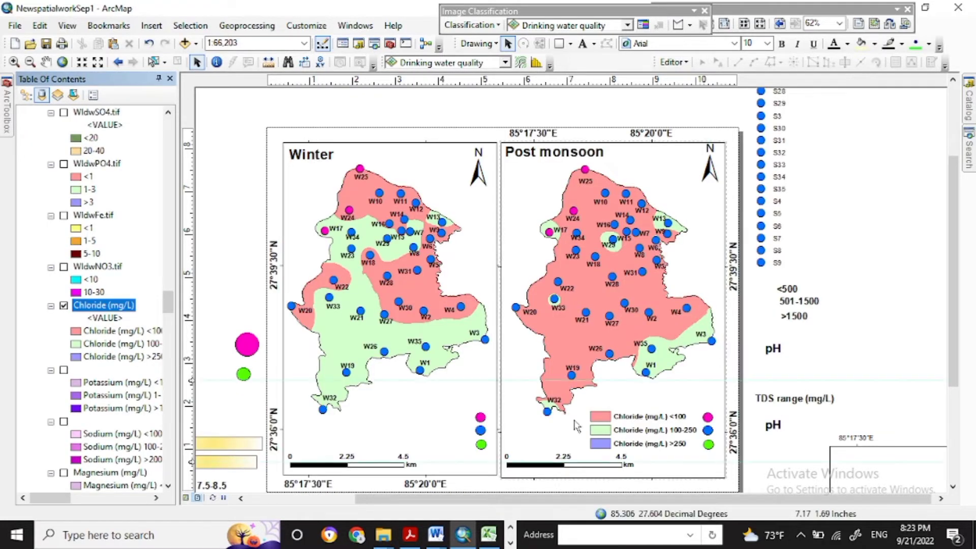
Add the Chloride (mg/L) layer as an item in the winter map's empty legend and accept the legend properties
click(417, 438)
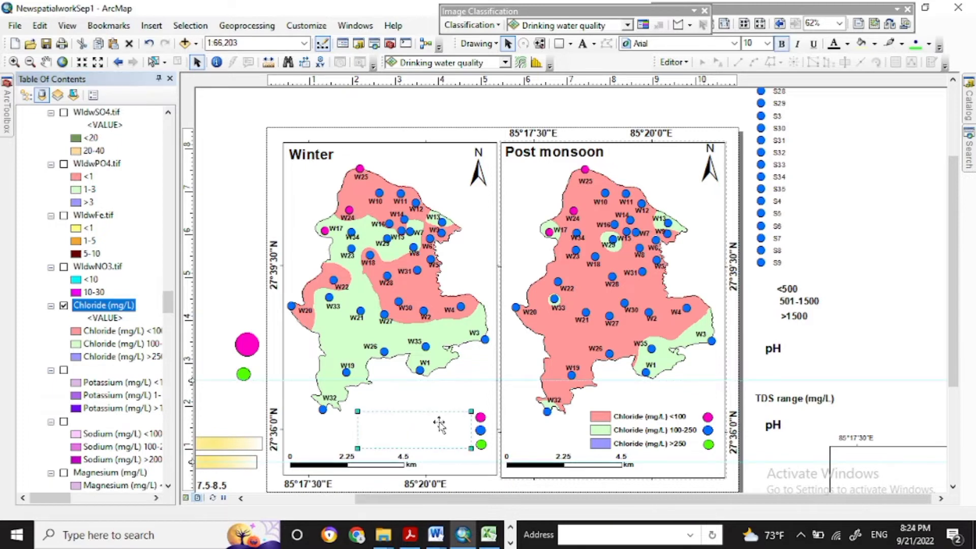
double_click(439, 421)
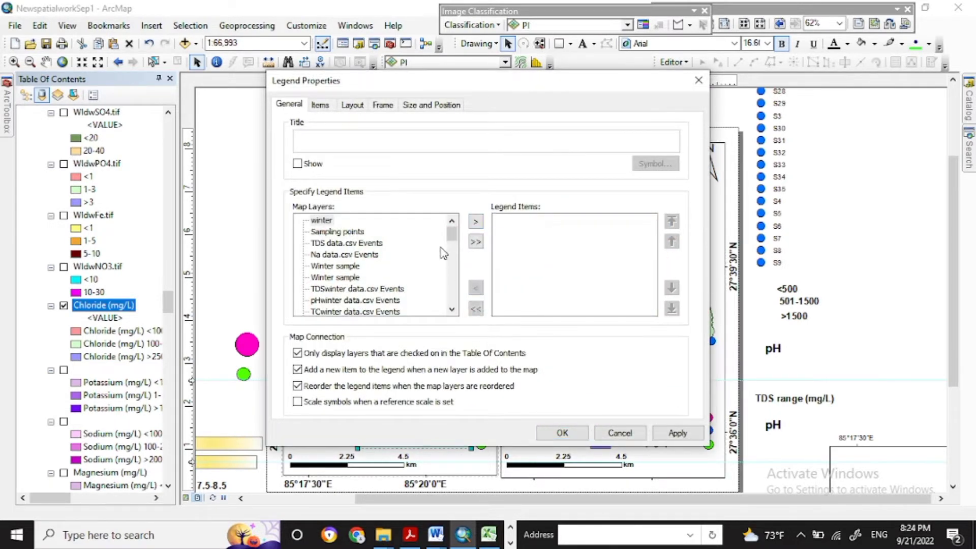
drag(452, 234, 450, 300)
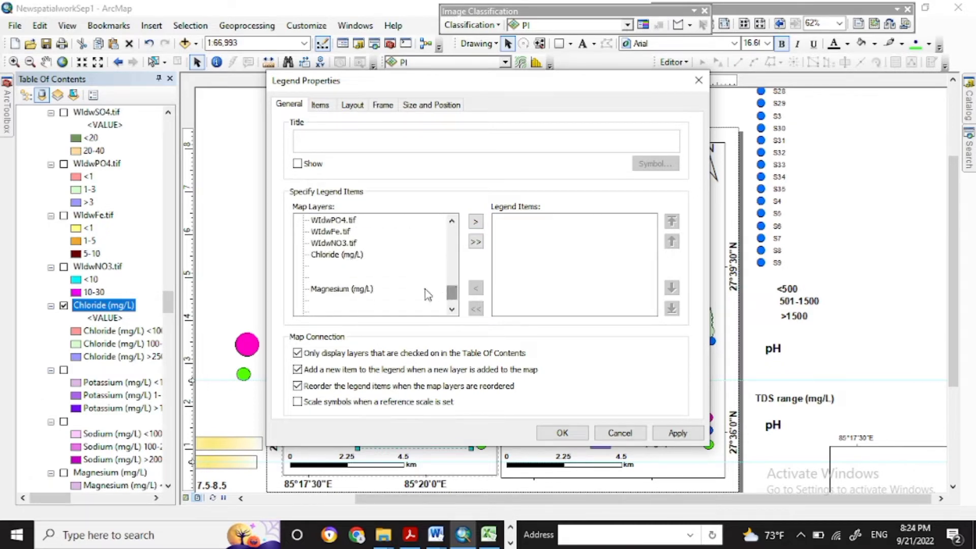
click(355, 256)
click(475, 222)
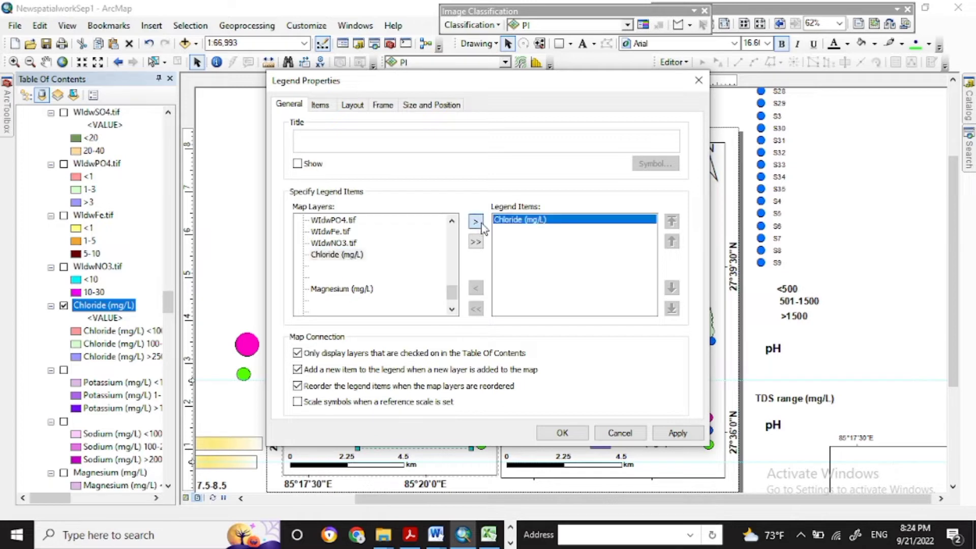
click(547, 433)
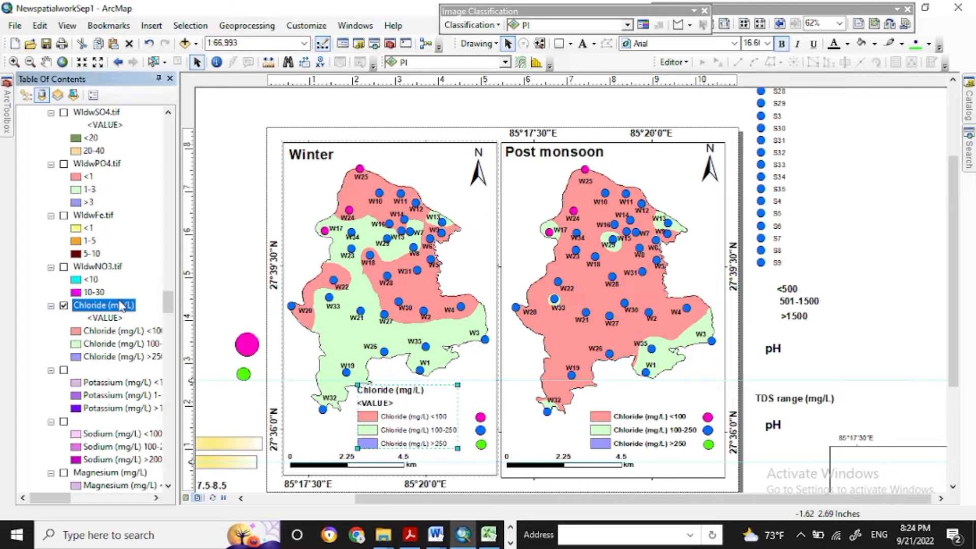
Blank the winter chloride layer's name and <VALUE> heading, and make the winter legend's text bold
click(121, 305)
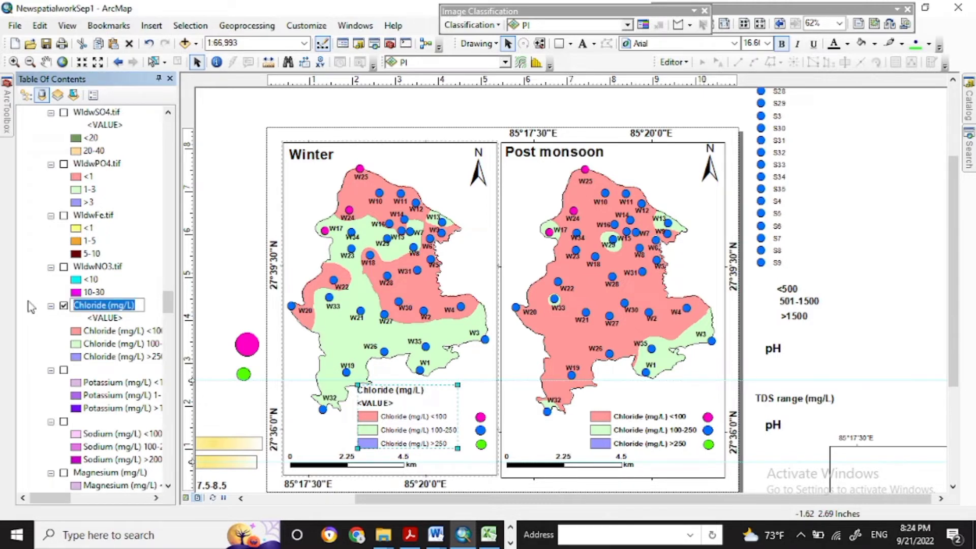
key(BackSpace)
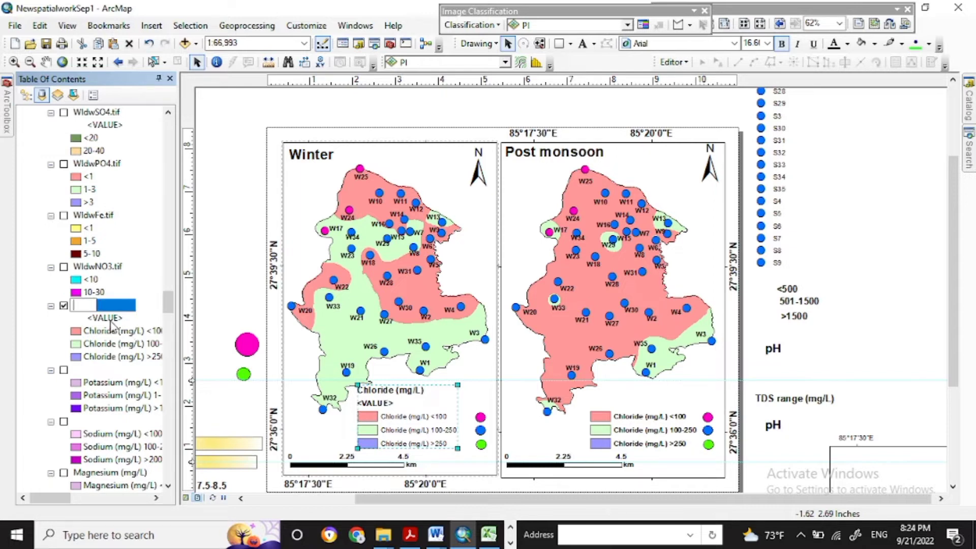
key(Return)
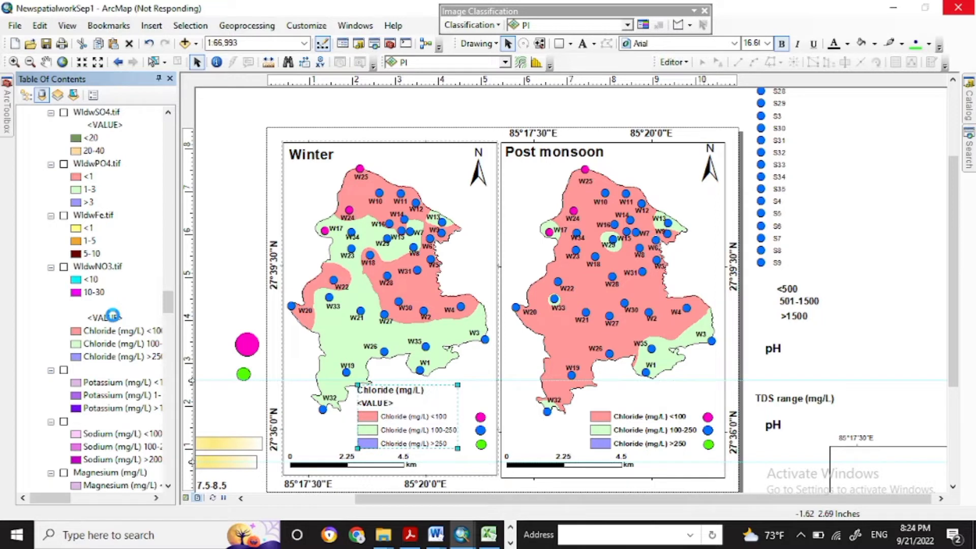
click(114, 321)
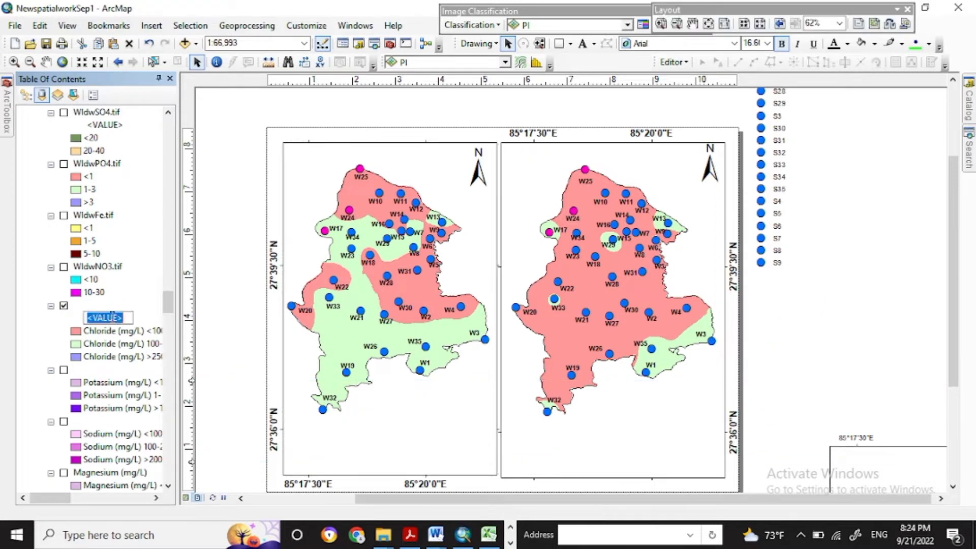
key(Return)
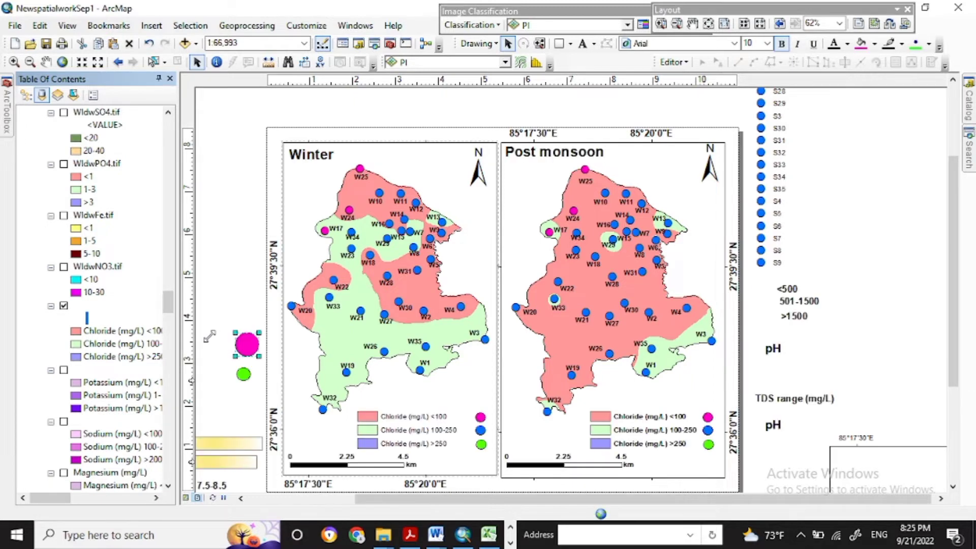
click(417, 429)
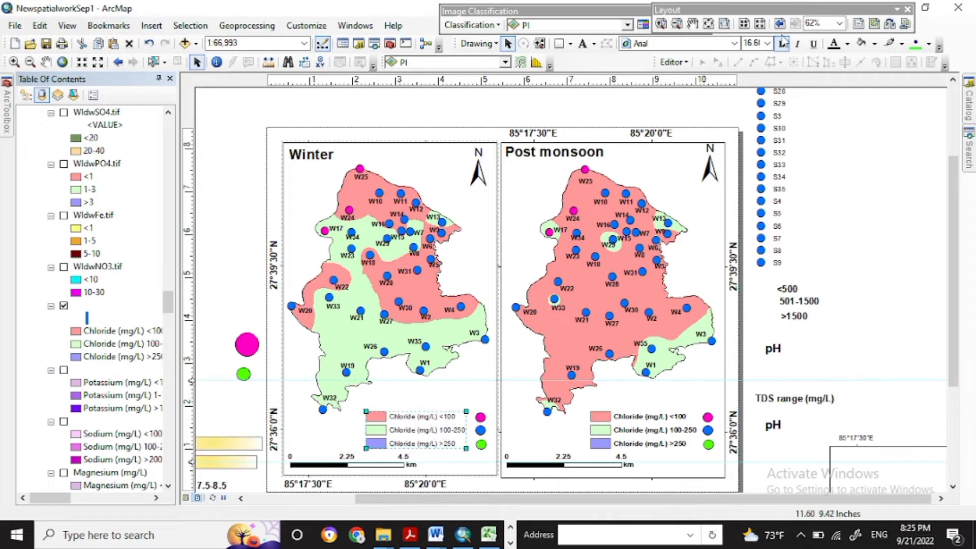
click(246, 203)
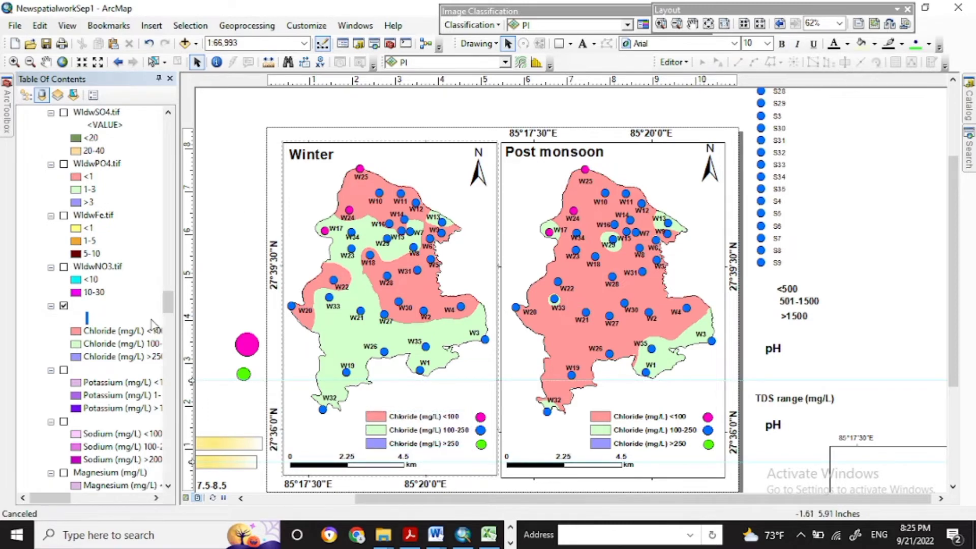
Arrange the ArcMap window, showing the winter sampling layer's symbols, side by side with the Excel workbook of drinking-water weights
drag(168, 305, 171, 205)
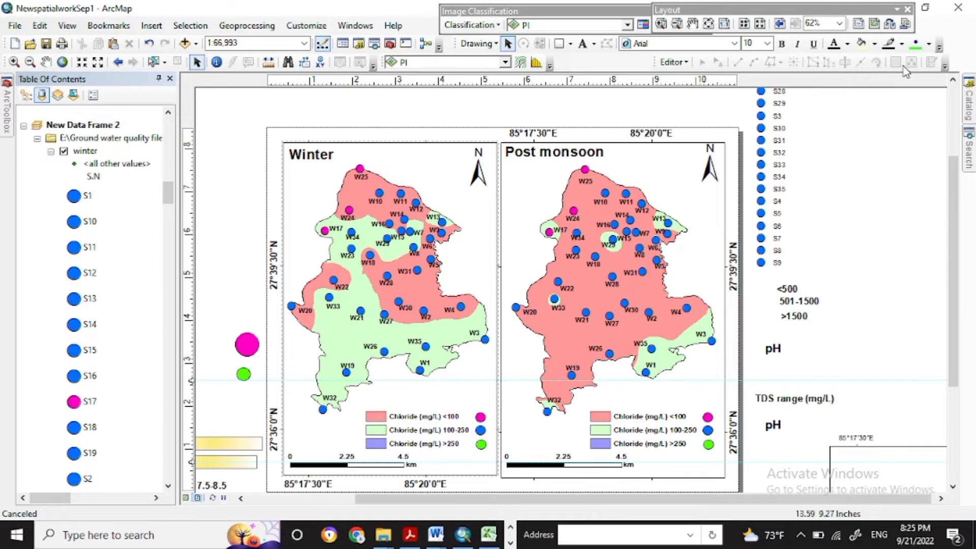
click(925, 8)
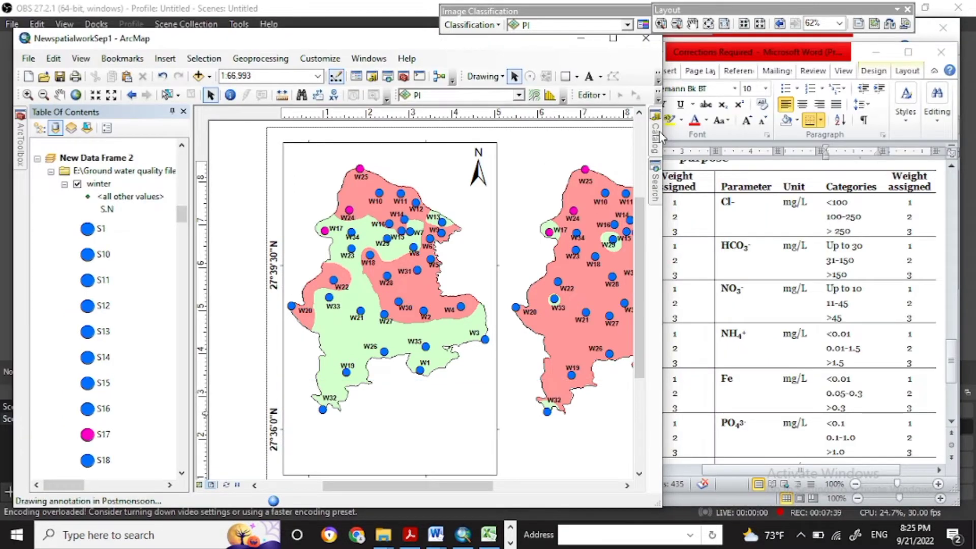
drag(660, 136, 610, 136)
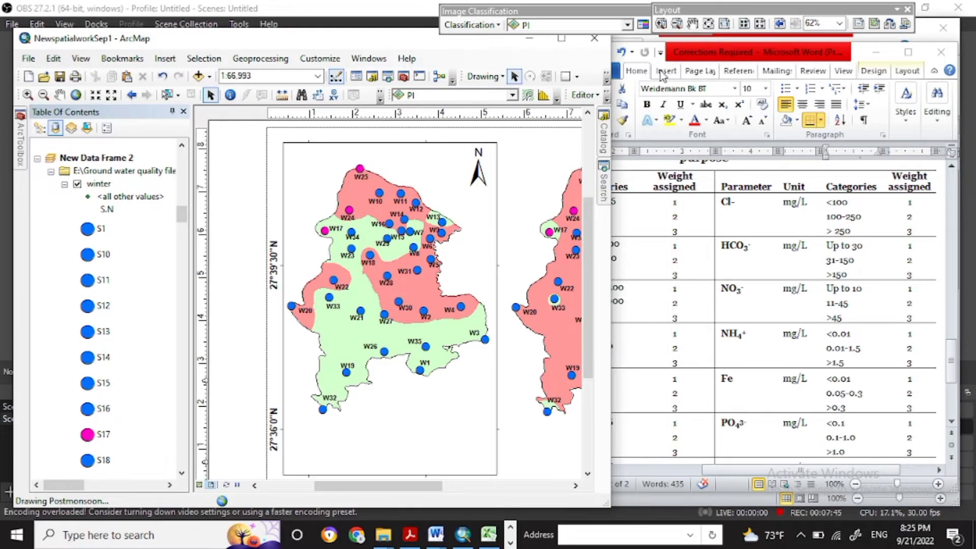
click(663, 75)
click(489, 534)
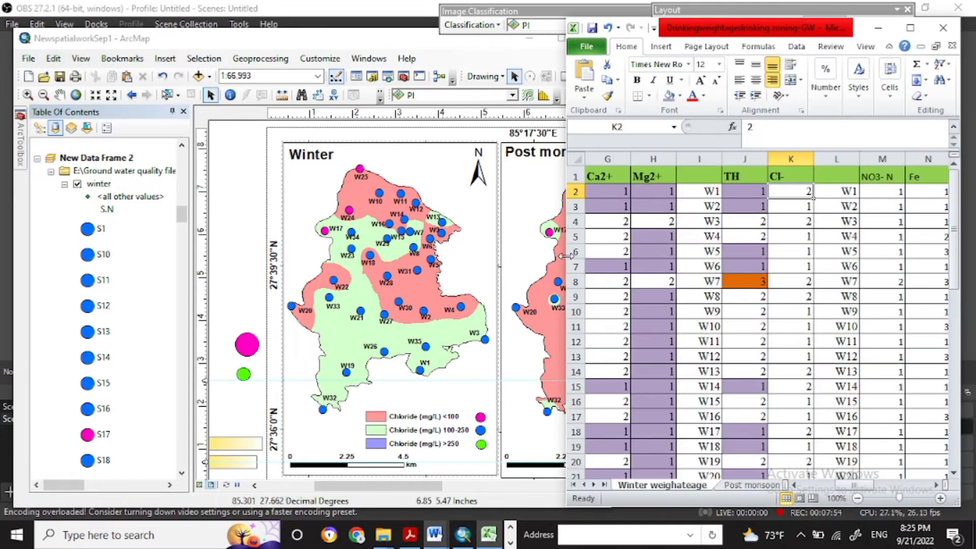
drag(563, 249, 591, 226)
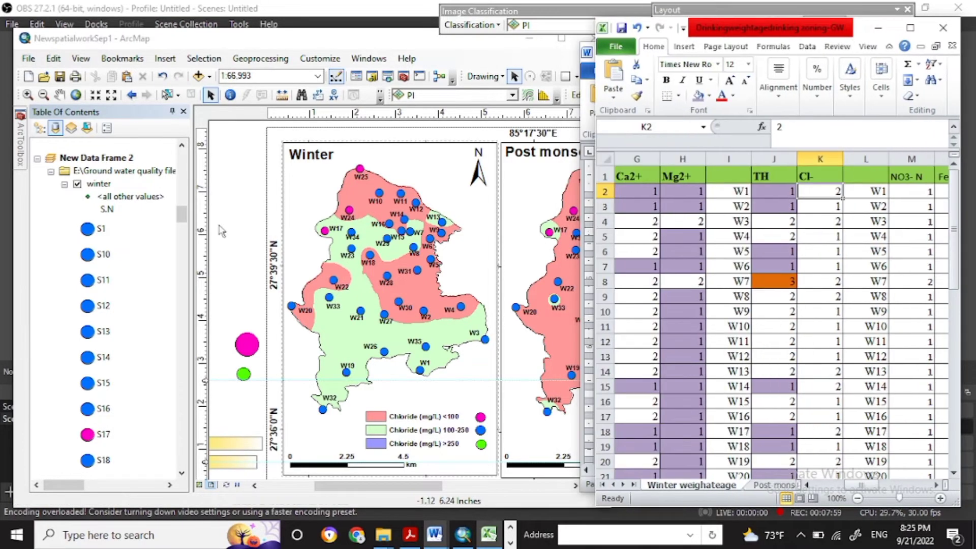
drag(321, 41, 297, 35)
click(598, 116)
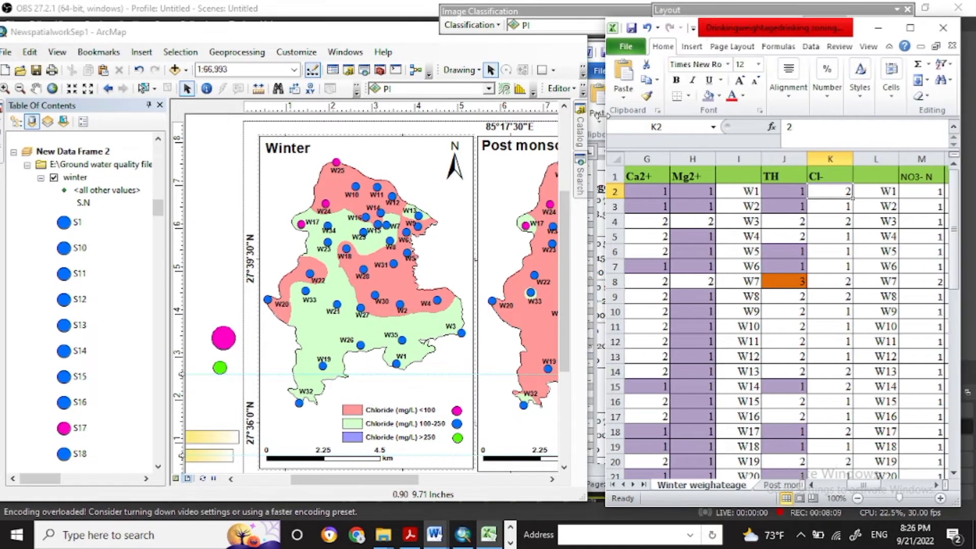
drag(599, 116, 596, 116)
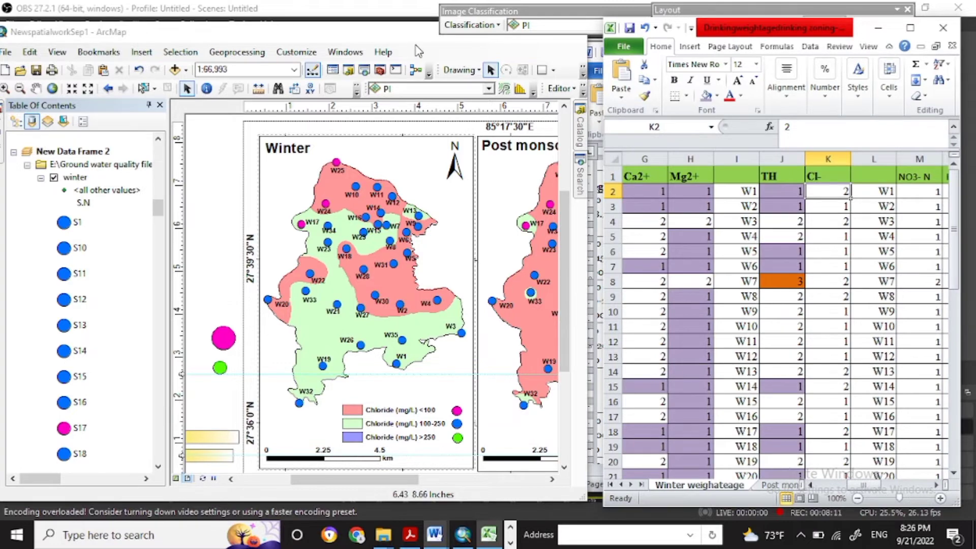
click(329, 34)
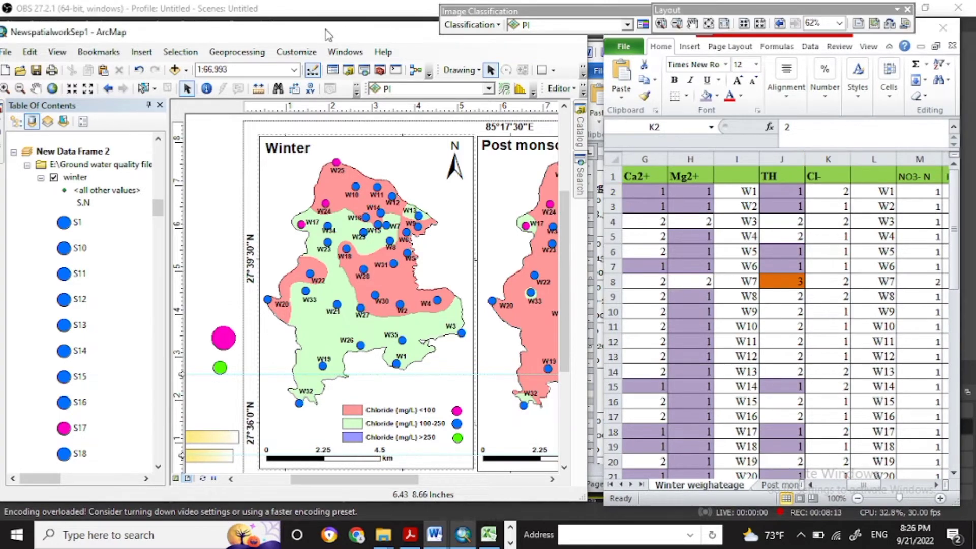
drag(328, 35, 339, 34)
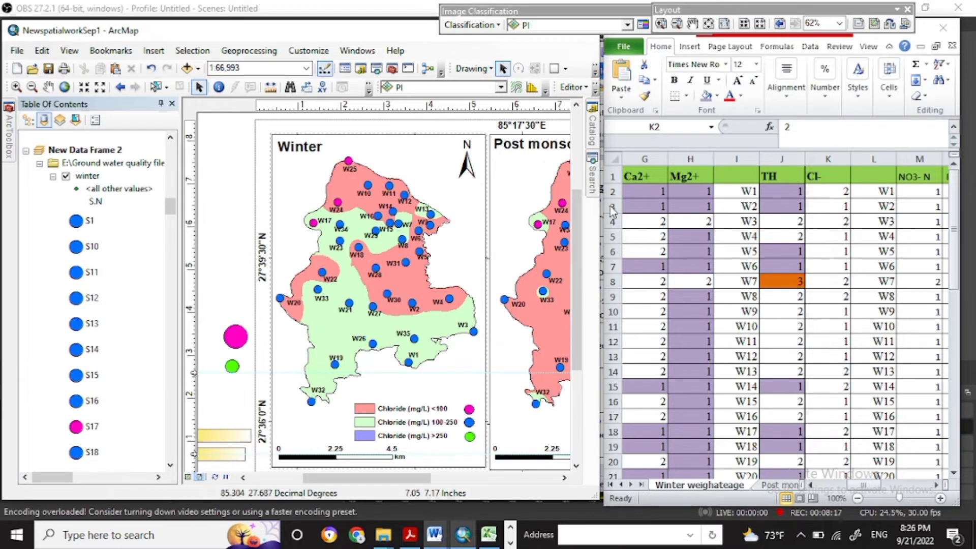
Check the Cl- weights of W1 and W2 in the Winter weighateage sheet against the Cl- categories in the Word table
click(826, 195)
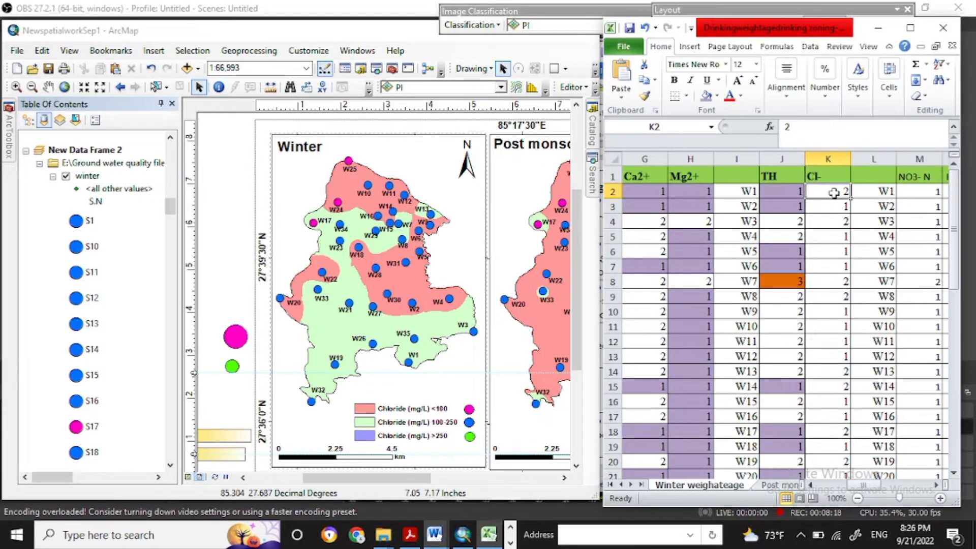
click(873, 193)
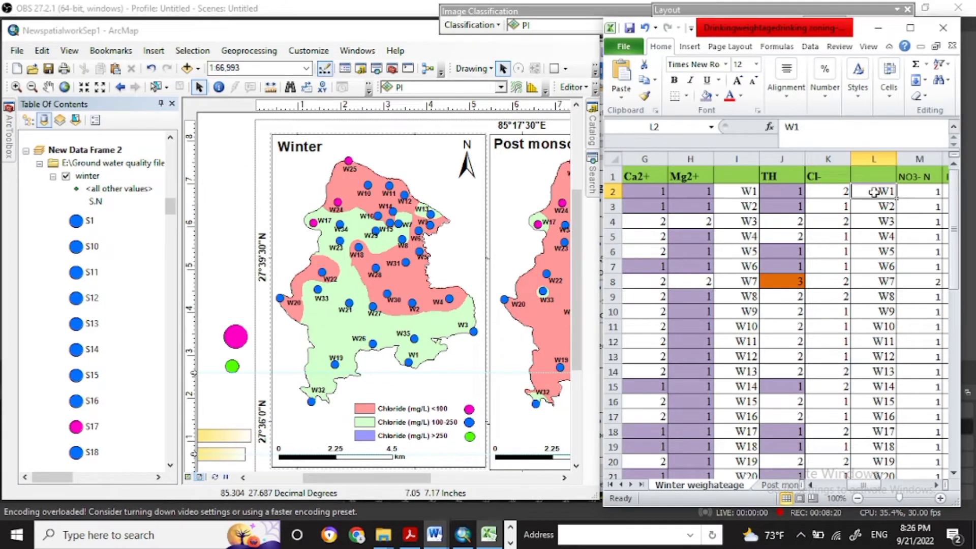
click(827, 195)
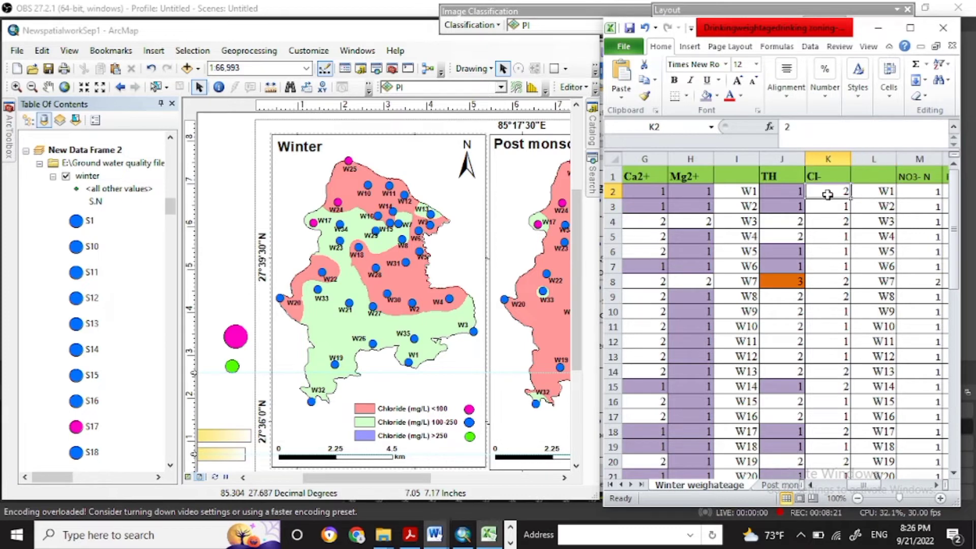
click(867, 206)
click(832, 210)
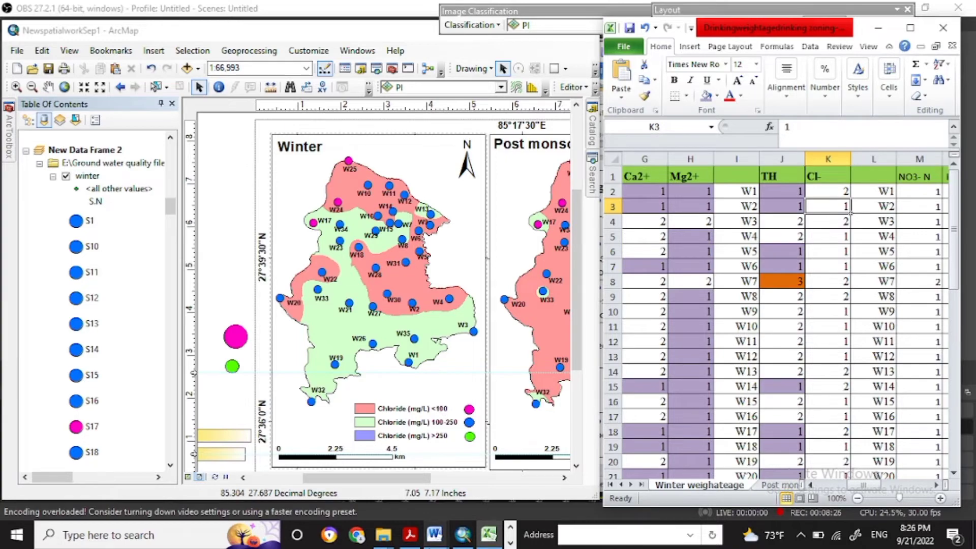
click(428, 538)
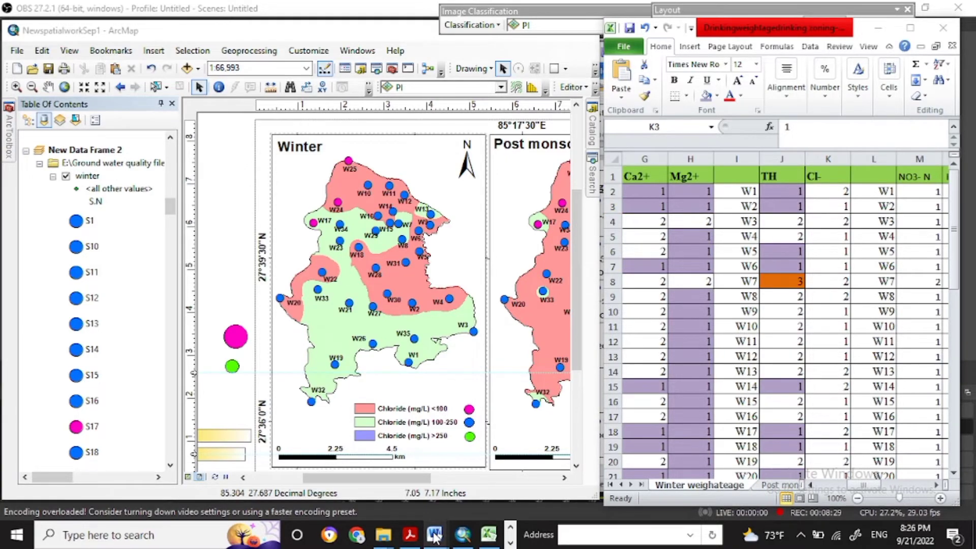
click(435, 536)
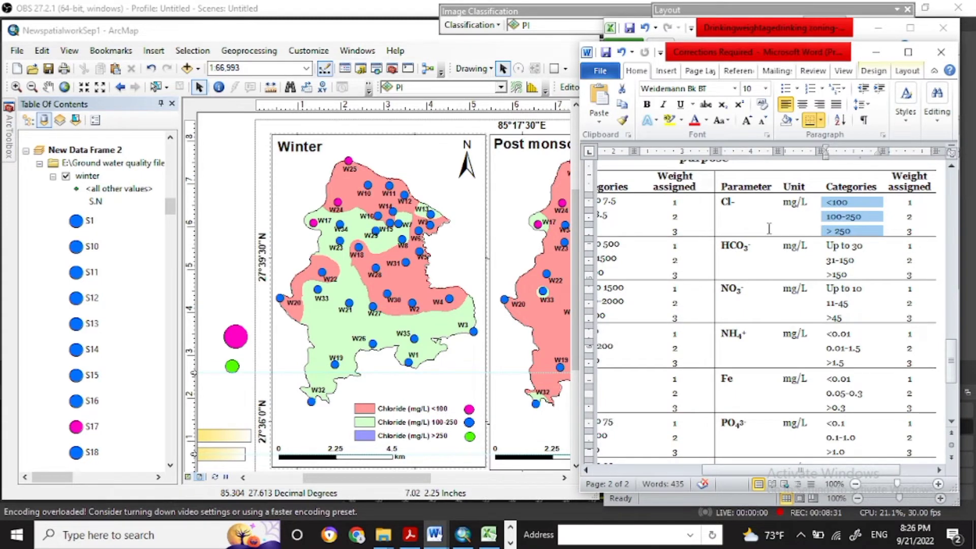
Open the winter sampling points layer's unique-values symbology, keeping S.N as the value field
click(93, 181)
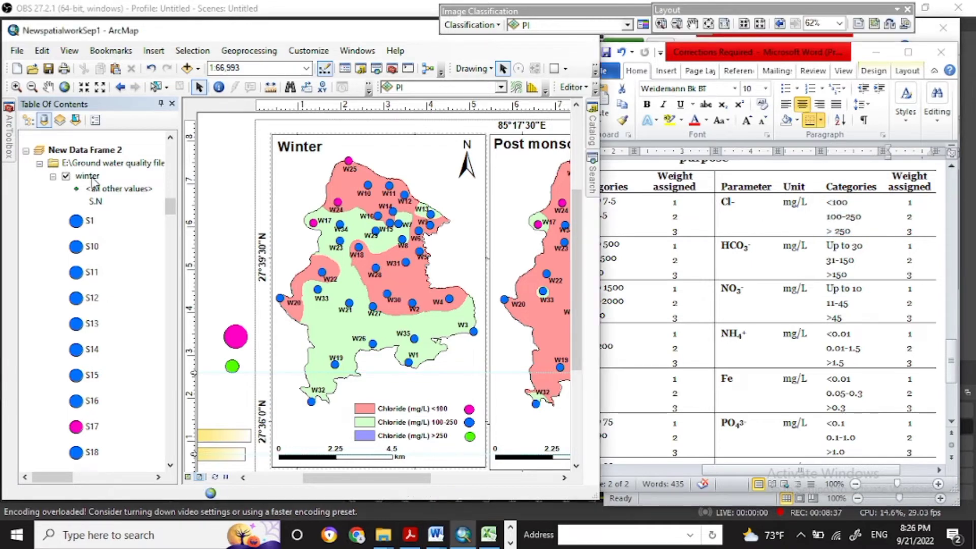
right_click(94, 181)
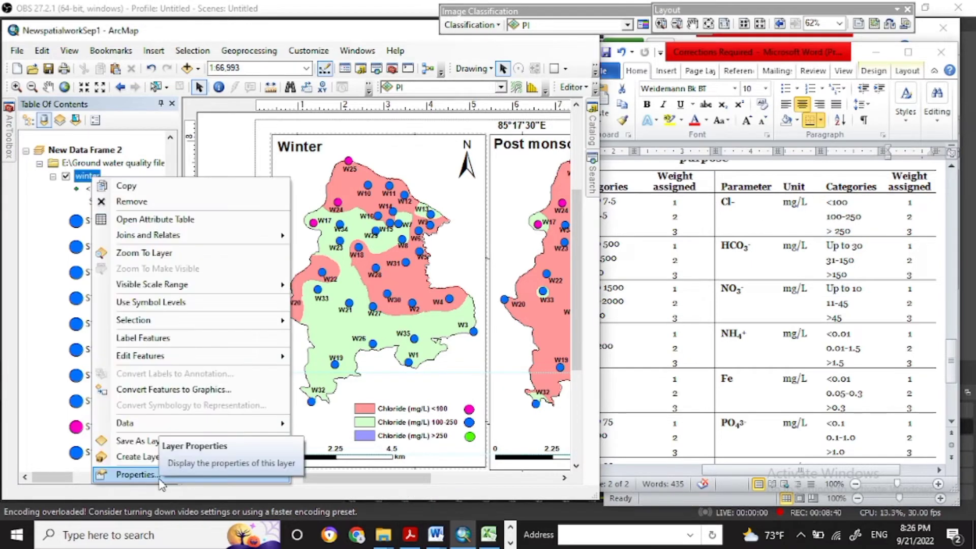
click(159, 480)
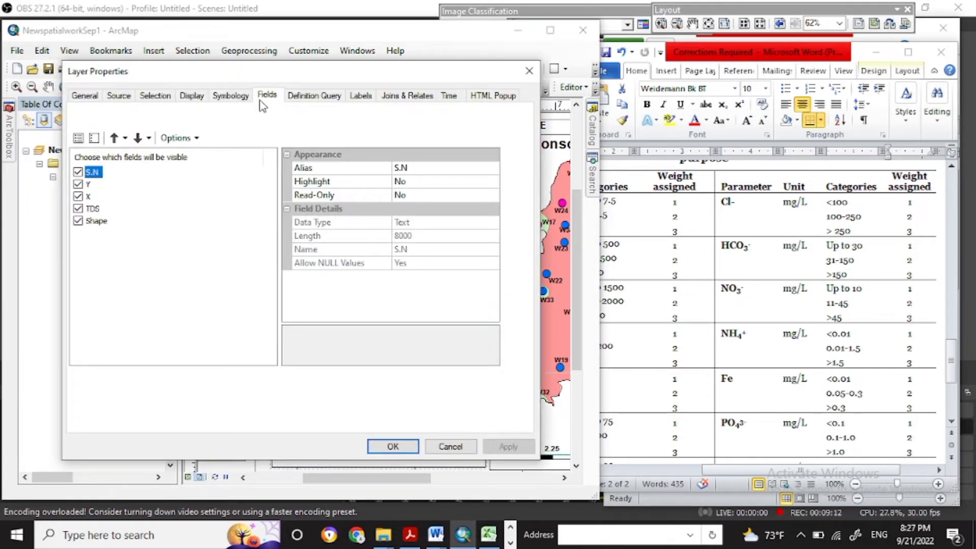
click(231, 95)
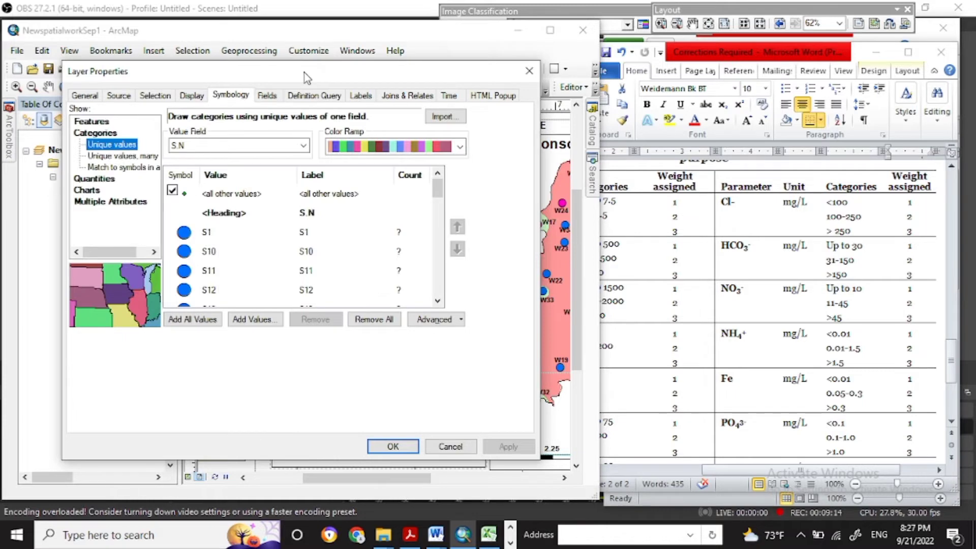
drag(304, 72, 274, 53)
click(254, 126)
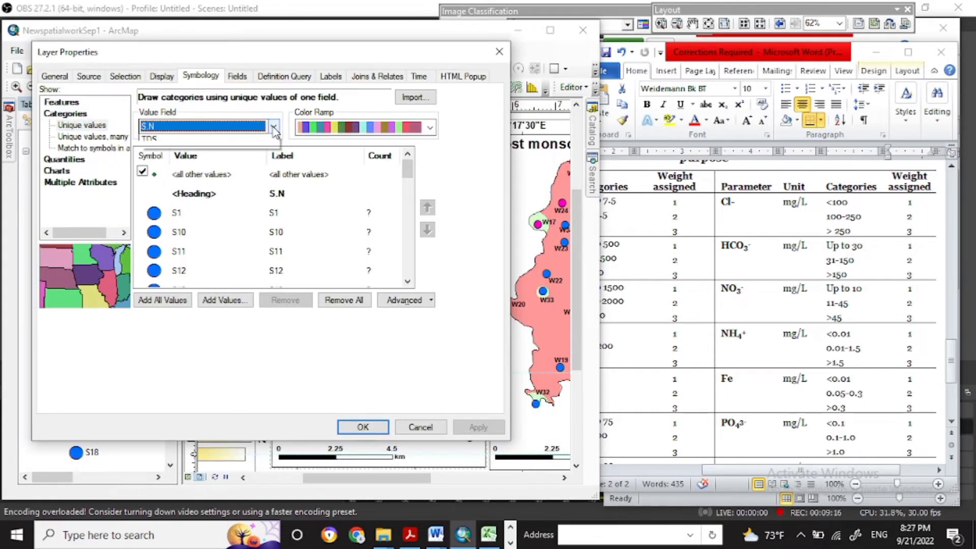
click(216, 130)
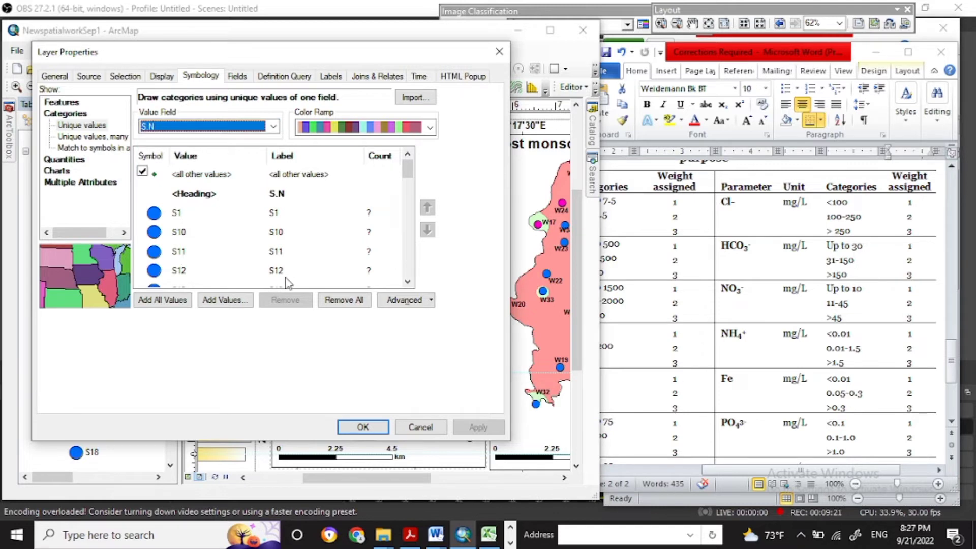
Switch to the Excel weights workbook and check W1's Cl- weight in the Winter weighateage sheet
click(437, 535)
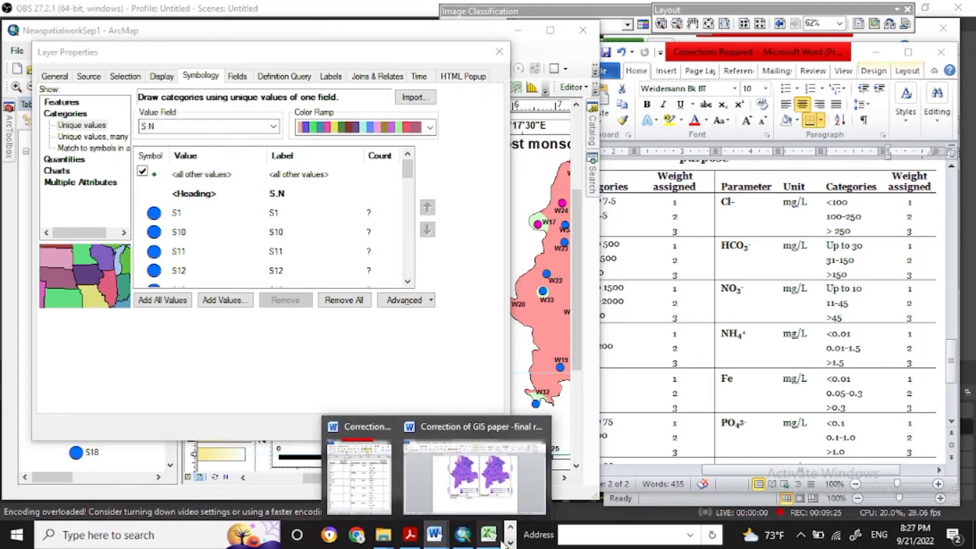
click(495, 538)
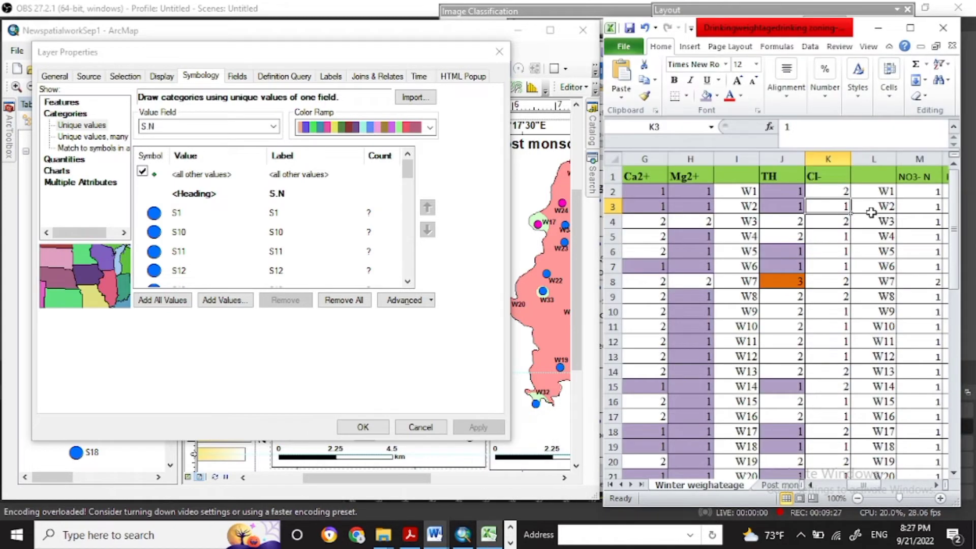
click(831, 192)
click(874, 192)
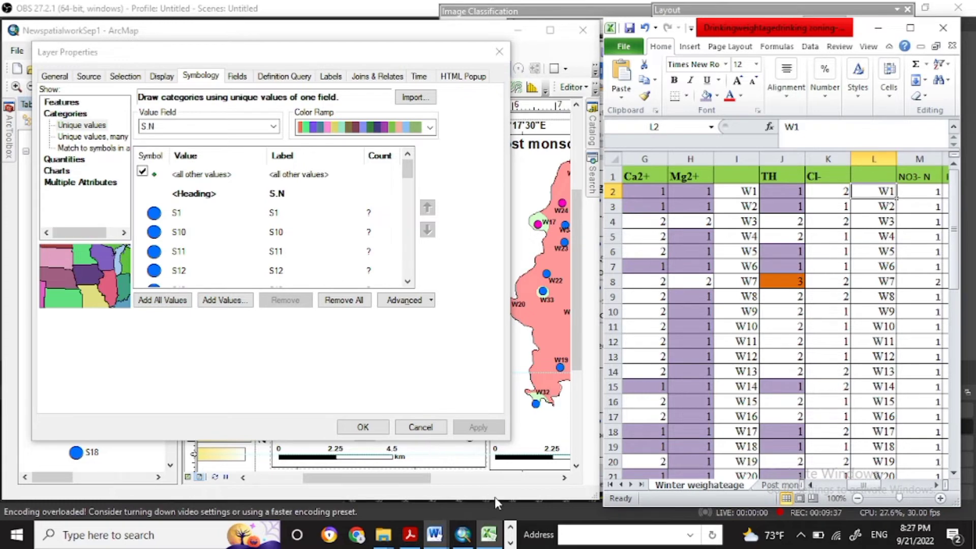
Compare the winter map's points with the legend, and position the Layer Properties dialog beside the Excel sheet
click(521, 447)
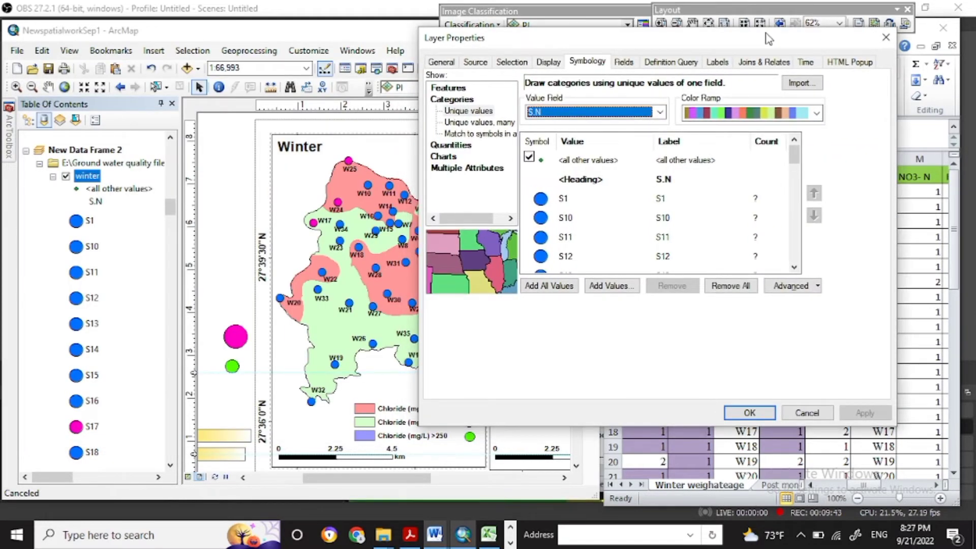
drag(767, 39, 829, 38)
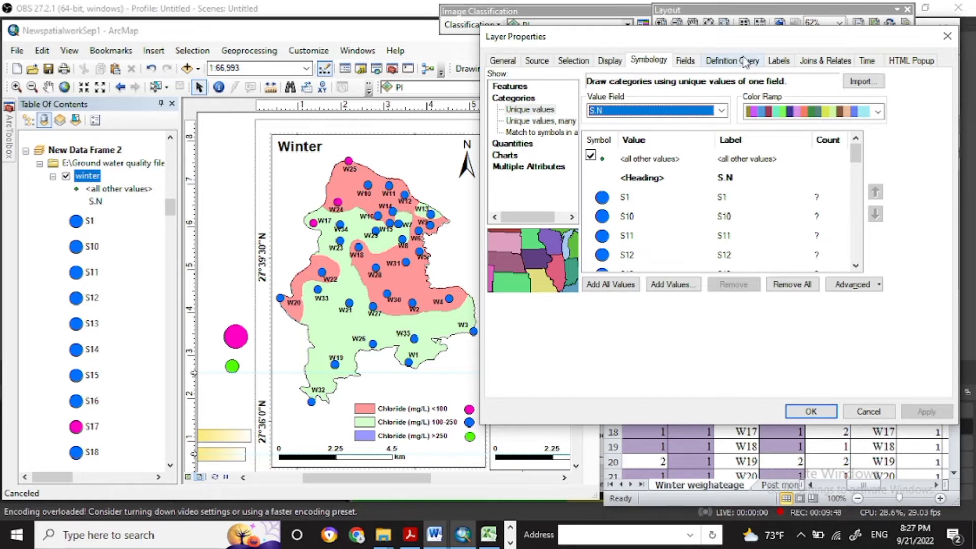
drag(746, 38, 327, 62)
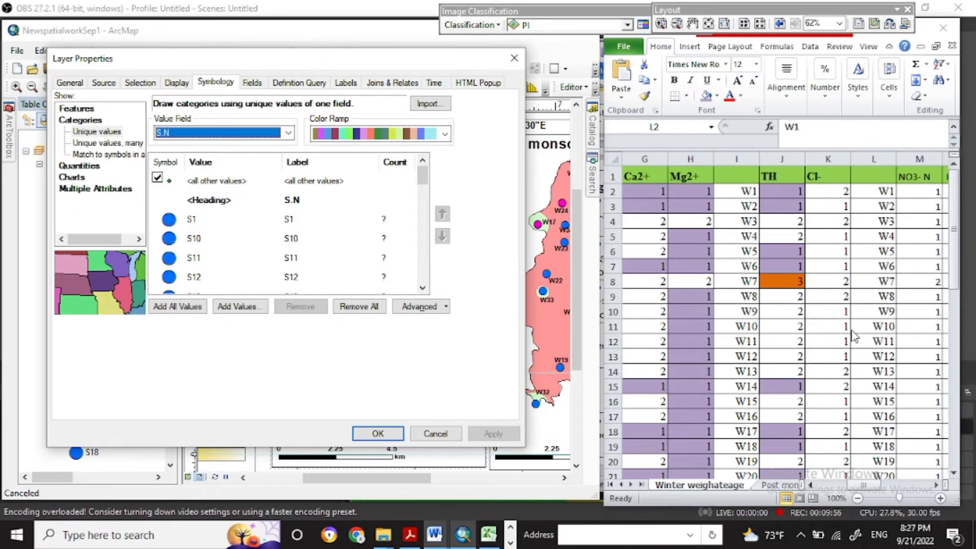
Set the S10 and S11 point symbols' color to Ginger Pink for their Cl- weight of 1
double_click(172, 242)
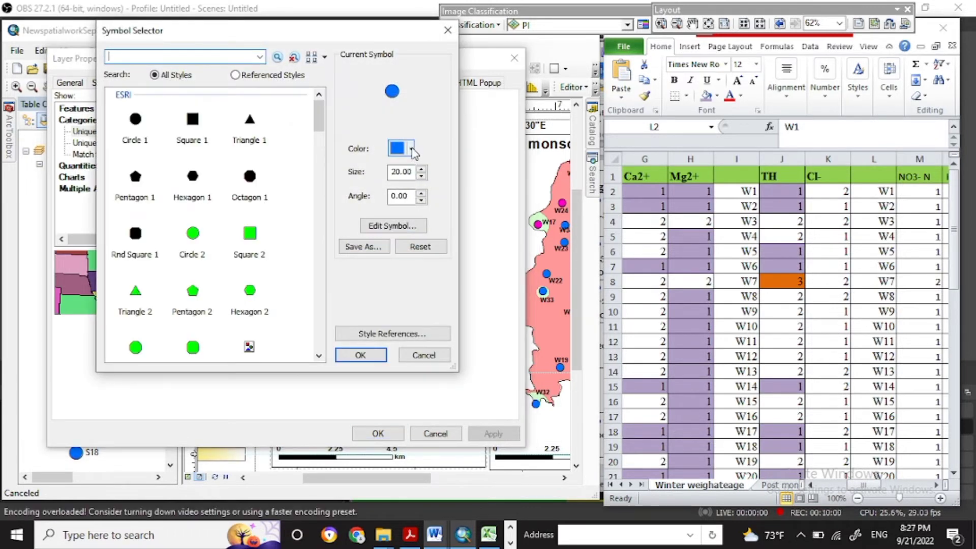
click(413, 149)
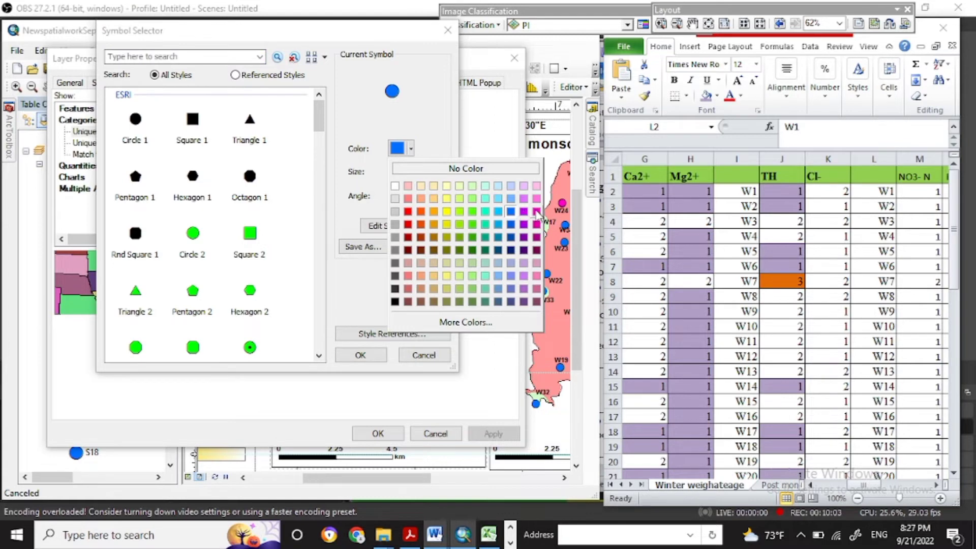
click(523, 212)
click(358, 355)
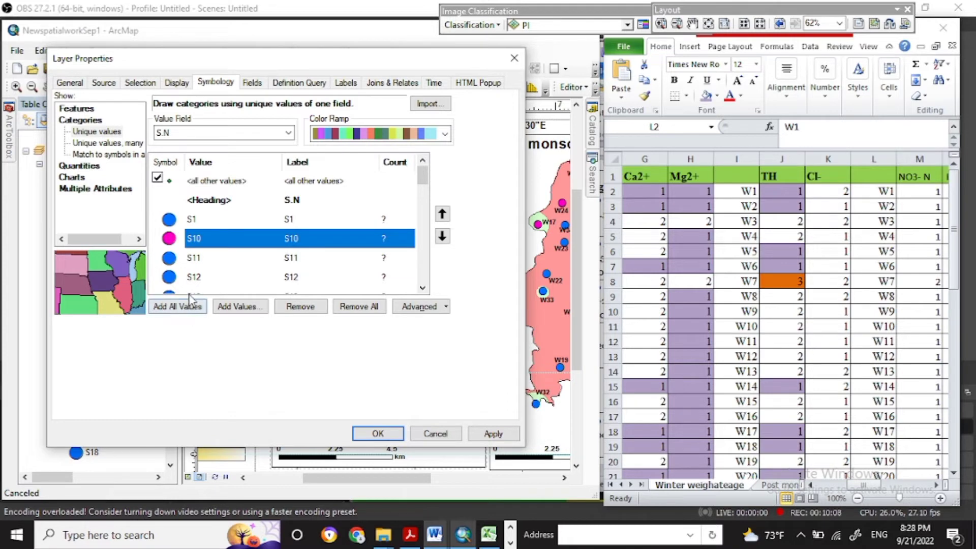
double_click(169, 258)
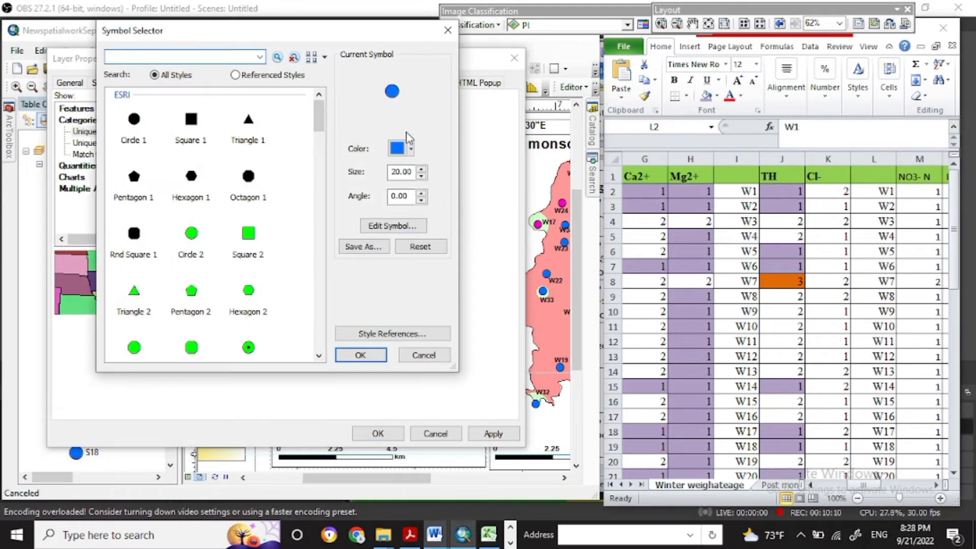
click(411, 148)
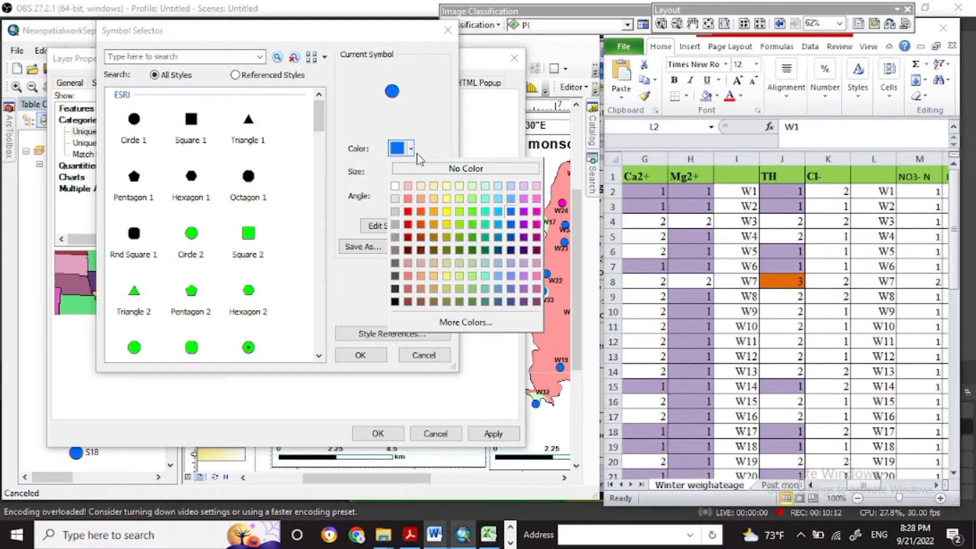
click(536, 212)
click(356, 356)
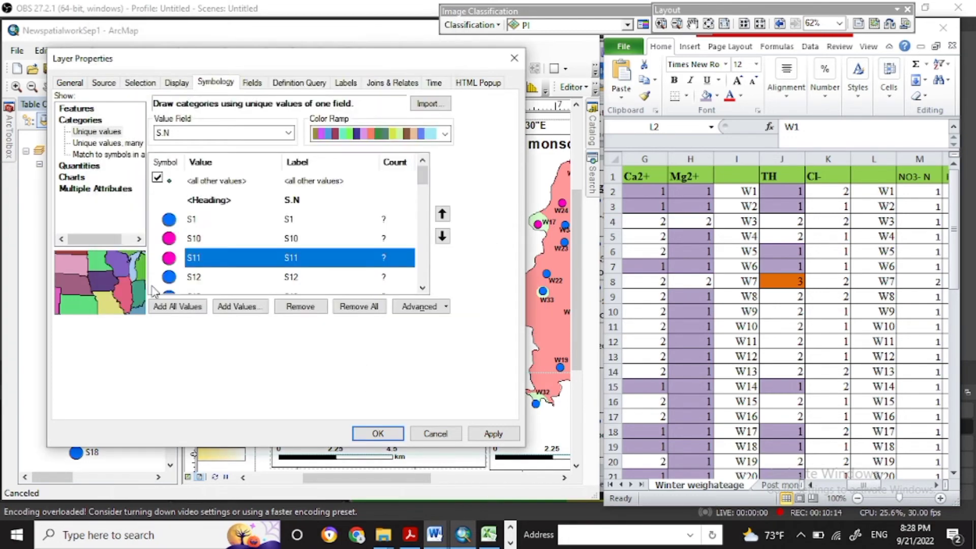
Set the S12 point symbol's color to Ginger Pink
click(169, 281)
double_click(170, 279)
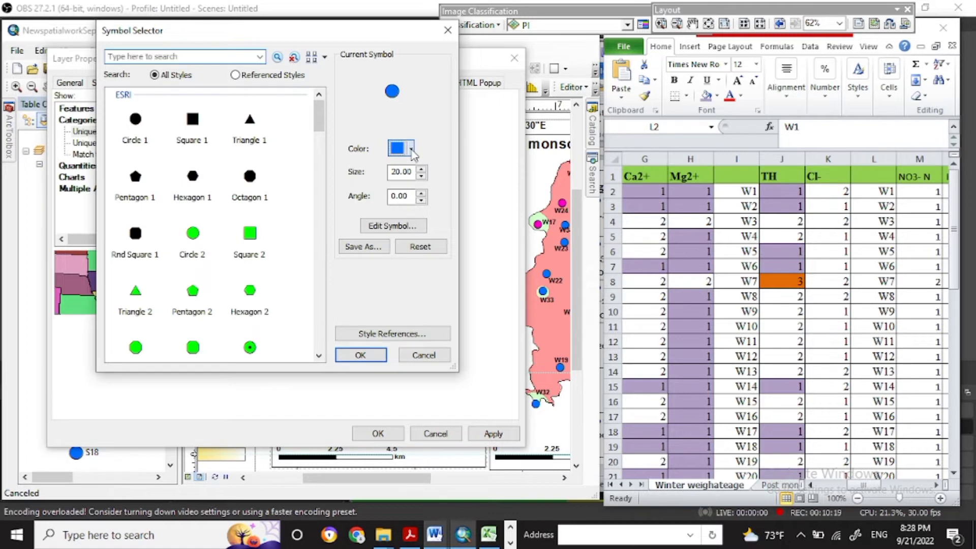
click(411, 148)
click(537, 213)
click(360, 355)
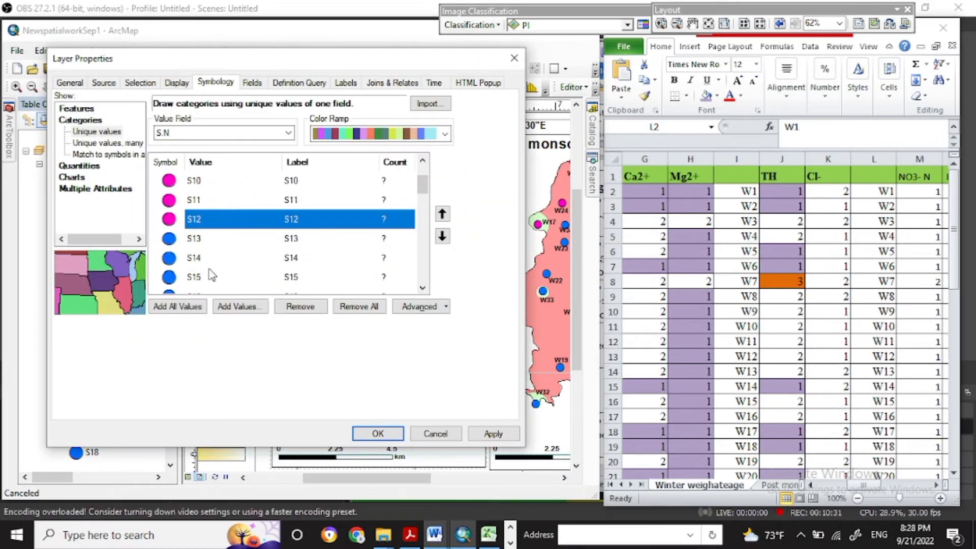
Set the S15 and S16 point symbols' color to Ginger Pink, leaving S13 and S14 blue
click(168, 280)
double_click(168, 282)
click(410, 148)
click(536, 214)
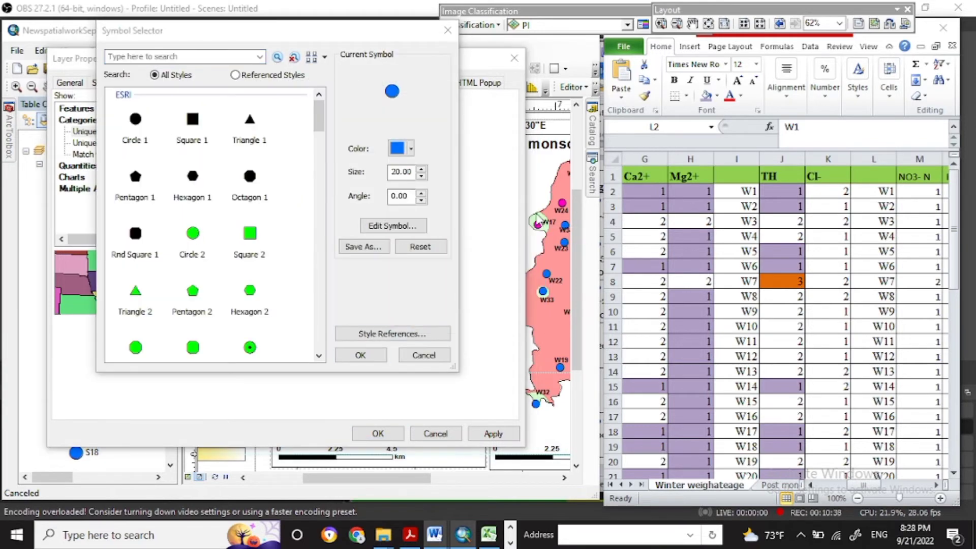
click(360, 355)
double_click(169, 257)
click(411, 148)
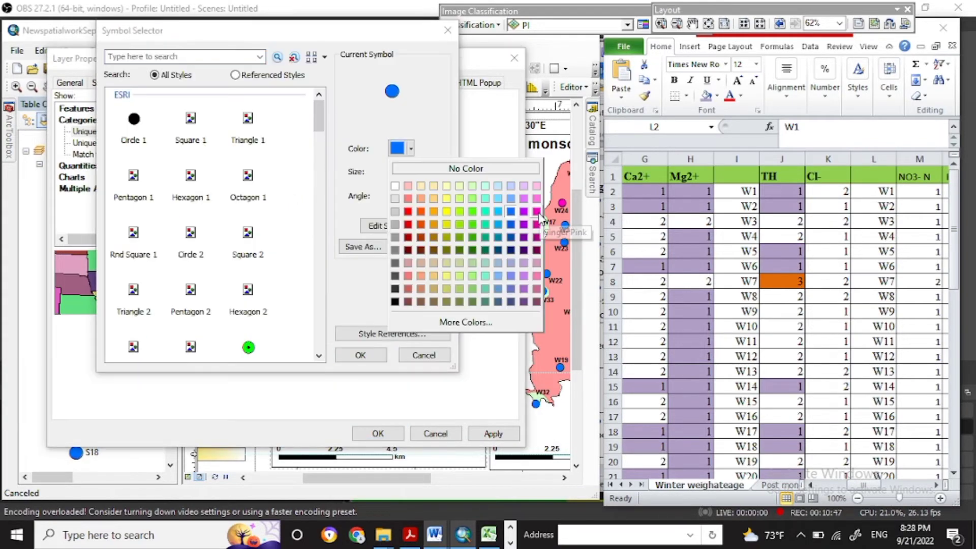
click(537, 212)
click(360, 355)
Set the S17 point symbol's color to blue for its Cl- weight of 2
double_click(168, 219)
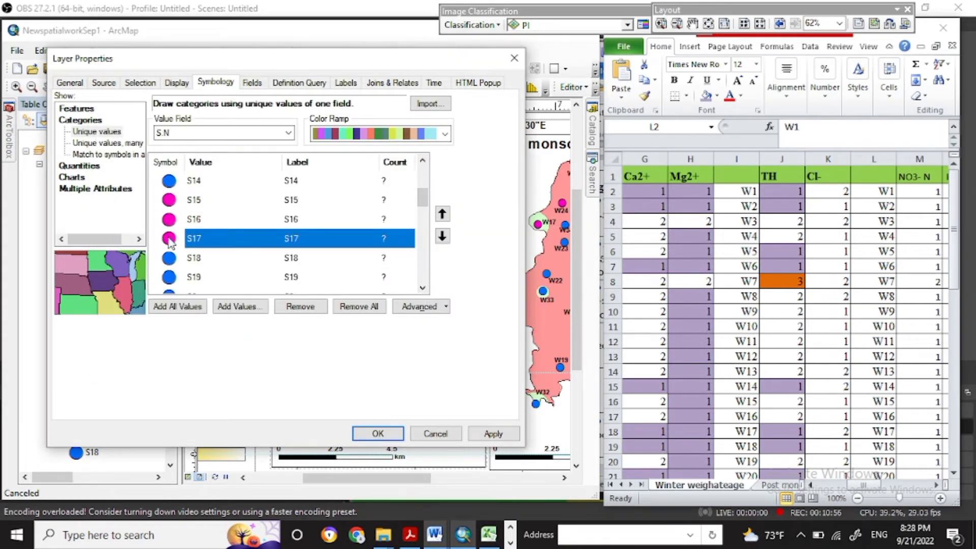
click(378, 352)
click(423, 288)
click(422, 287)
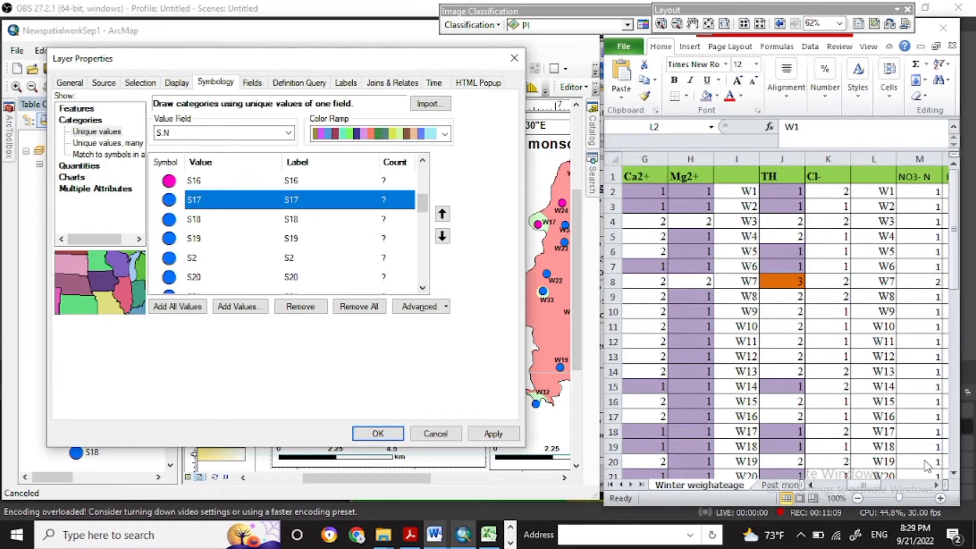
Set the S18 point symbol's color to Ginger Pink
double_click(168, 218)
click(398, 146)
click(462, 198)
click(362, 352)
click(423, 287)
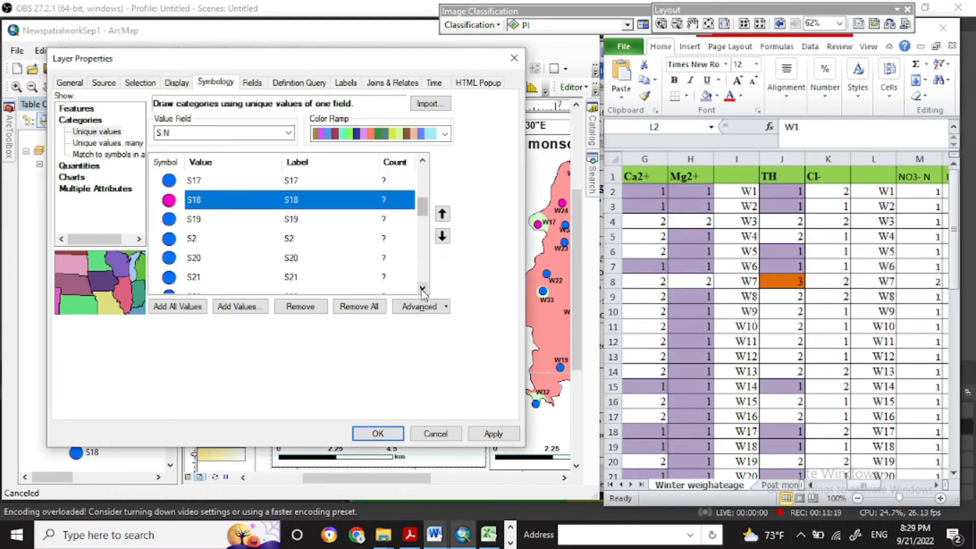
Set the S2 point symbol's color to Ginger Pink for its Cl- weight of 1
click(422, 287)
double_click(169, 218)
click(398, 147)
click(462, 198)
click(361, 353)
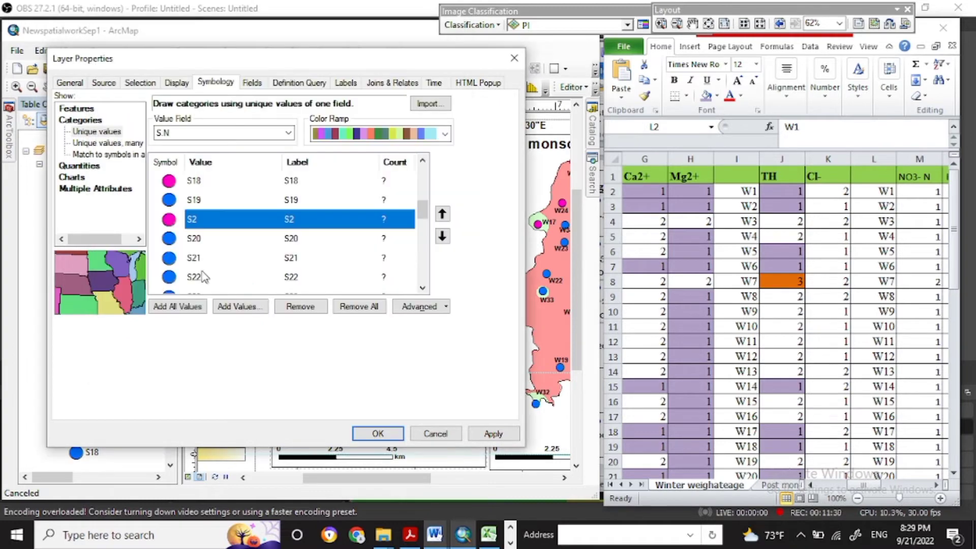
Check the Cl- weights from W16 to W35, and set the S20 and S22 point symbols' color to Ginger Pink
scroll(939, 480, down, 5)
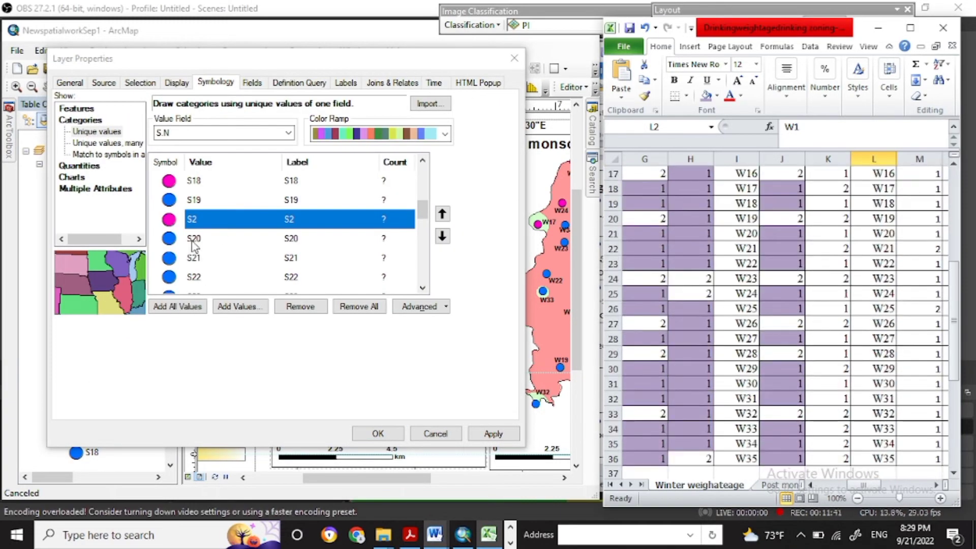
double_click(172, 246)
click(398, 147)
click(523, 214)
click(361, 355)
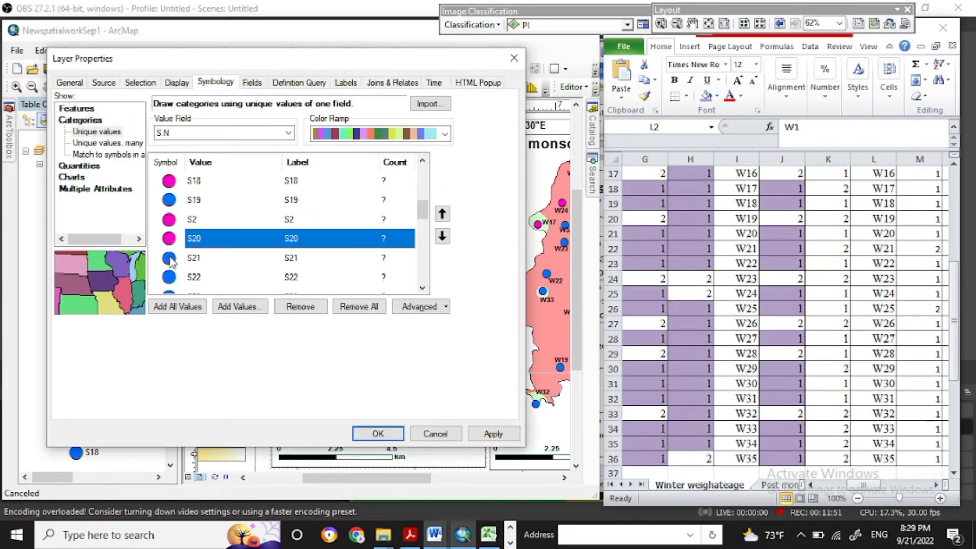
double_click(169, 259)
click(398, 148)
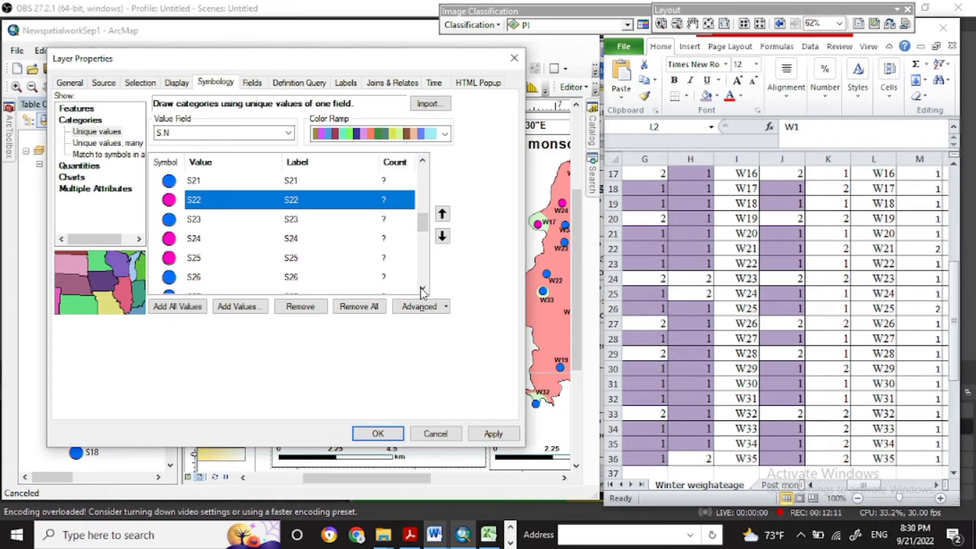
Set the S27 and S28 point symbols' color to Ginger Pink
click(424, 289)
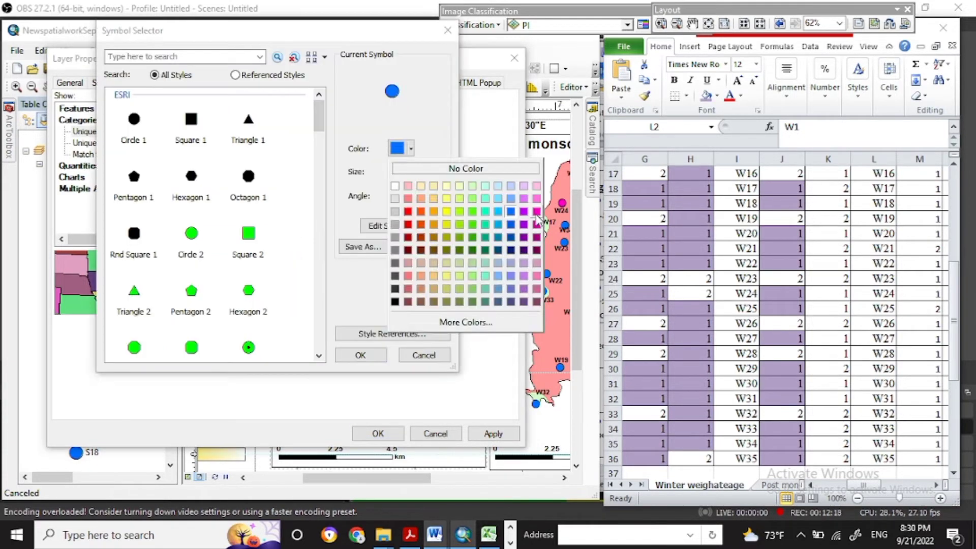
click(540, 220)
click(360, 354)
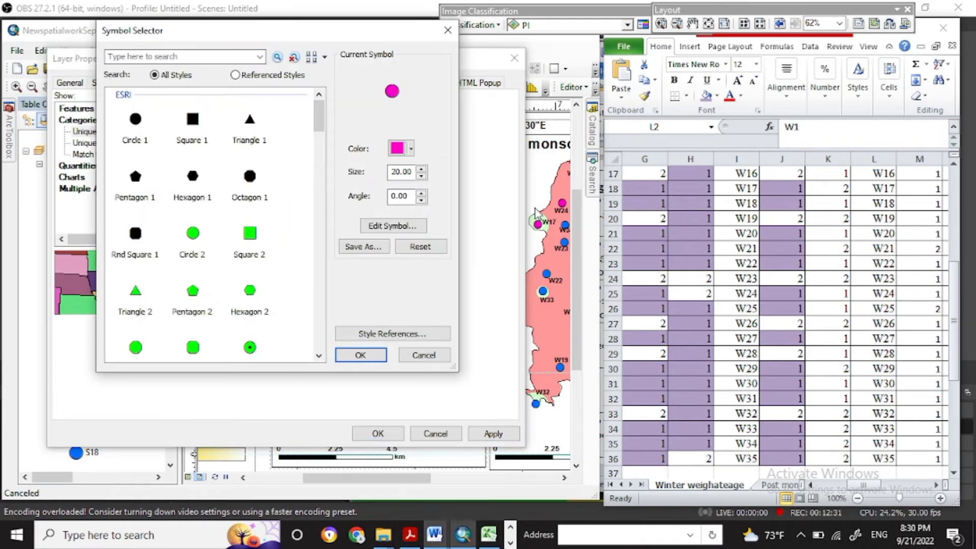
click(361, 354)
Check the Cl- weights of W3 and W29 to W31, and set the S30 and S31 point symbols' color to Ginger Pink
click(955, 331)
scroll(955, 325, up, 6)
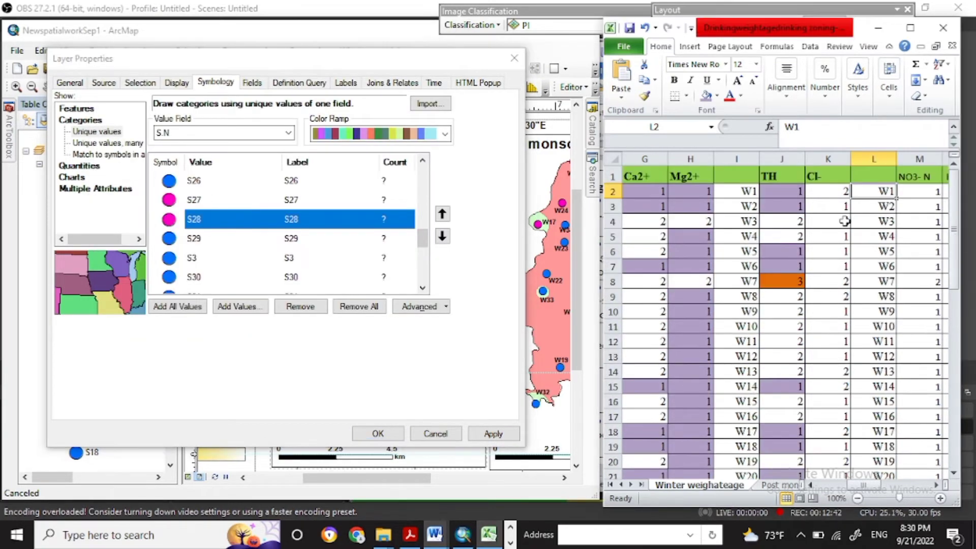
drag(954, 228, 954, 275)
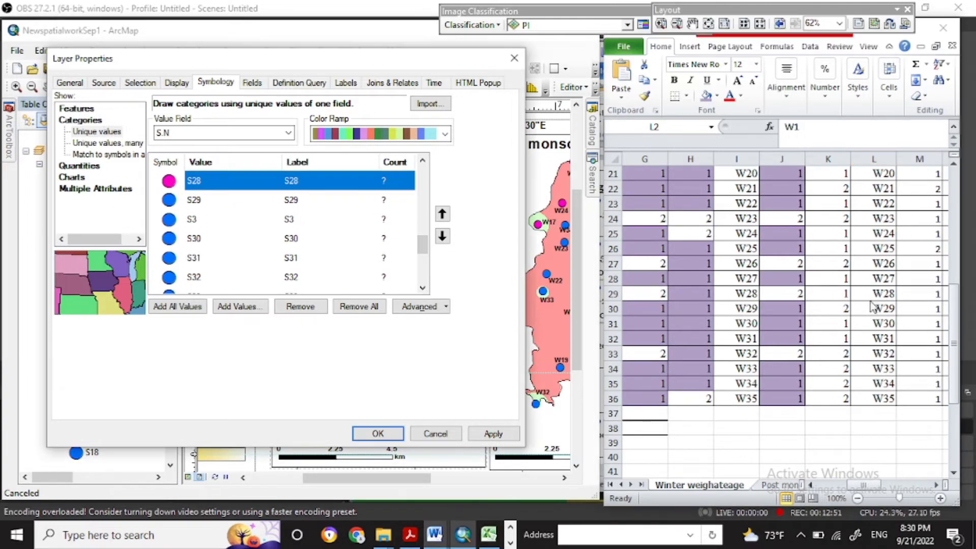
double_click(172, 239)
click(410, 149)
click(536, 211)
click(360, 354)
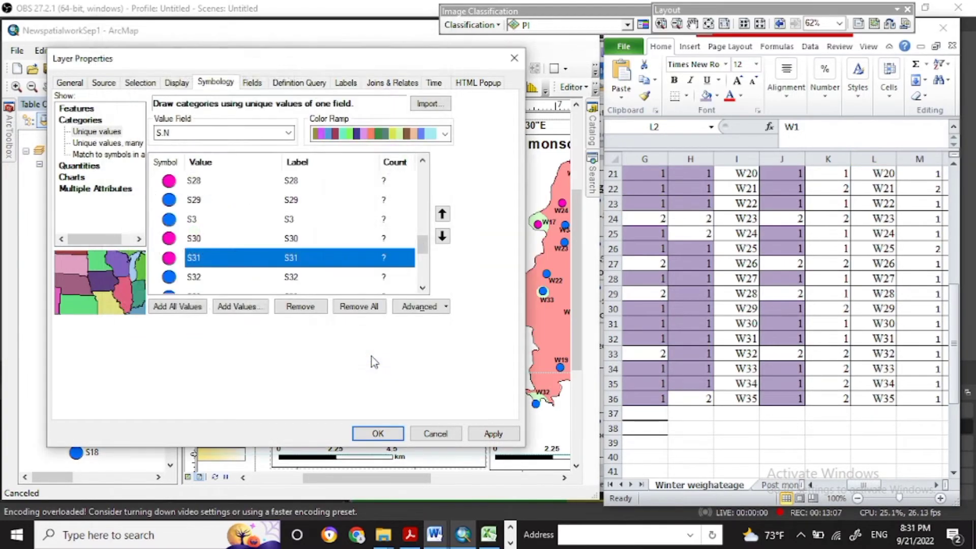
Check the Cl- weights of W4 and W5, and set the S4 and S5 point symbols' color to Ginger Pink
scroll(260, 248, down, 1)
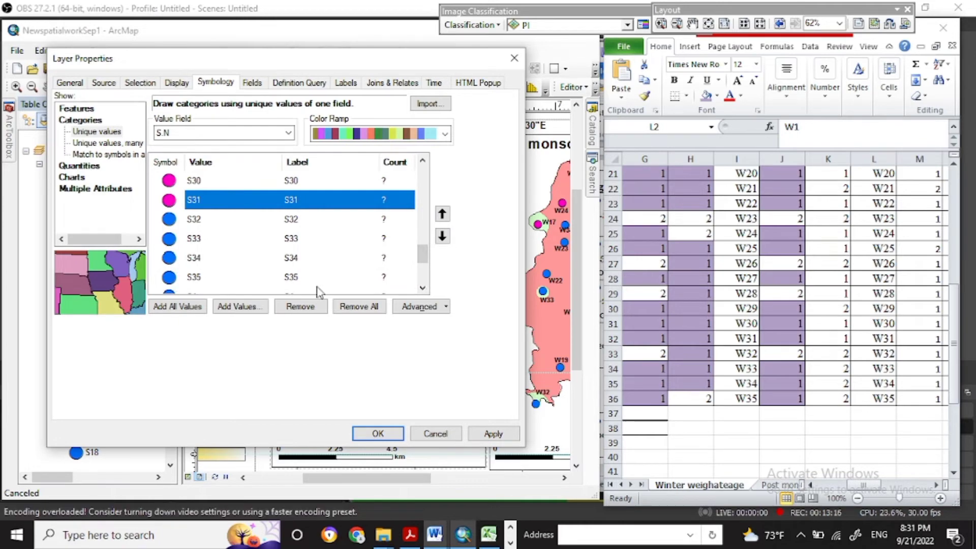
click(422, 287)
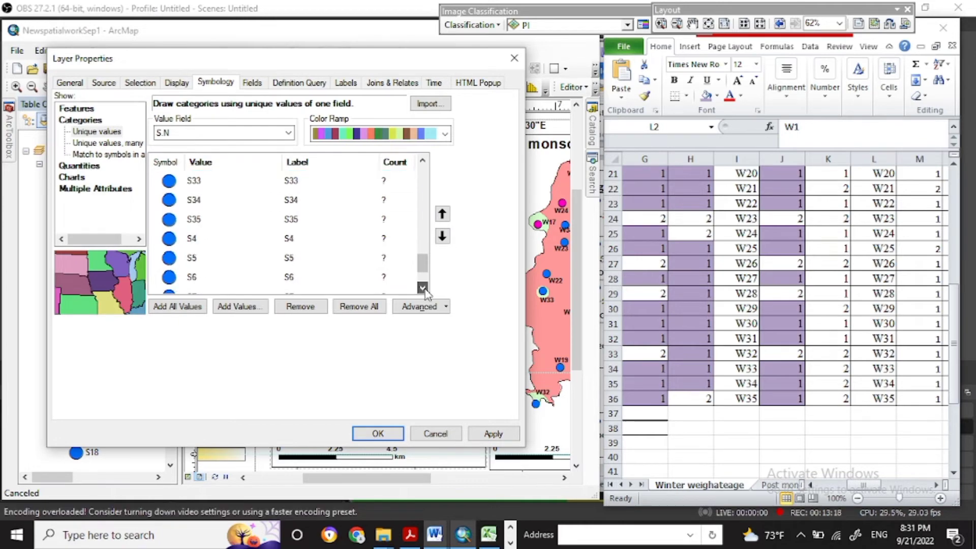
scroll(908, 279, up, 7)
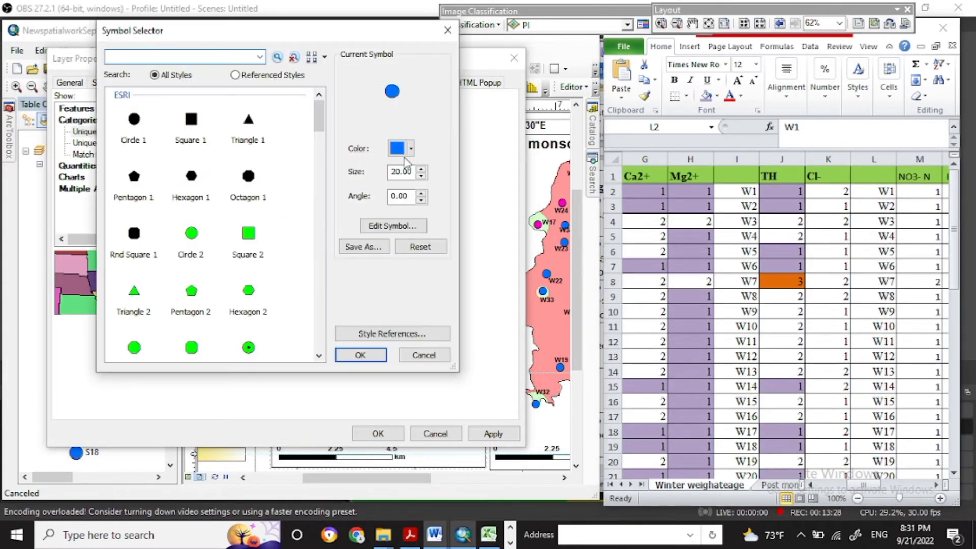
click(411, 148)
click(523, 211)
click(360, 355)
double_click(167, 236)
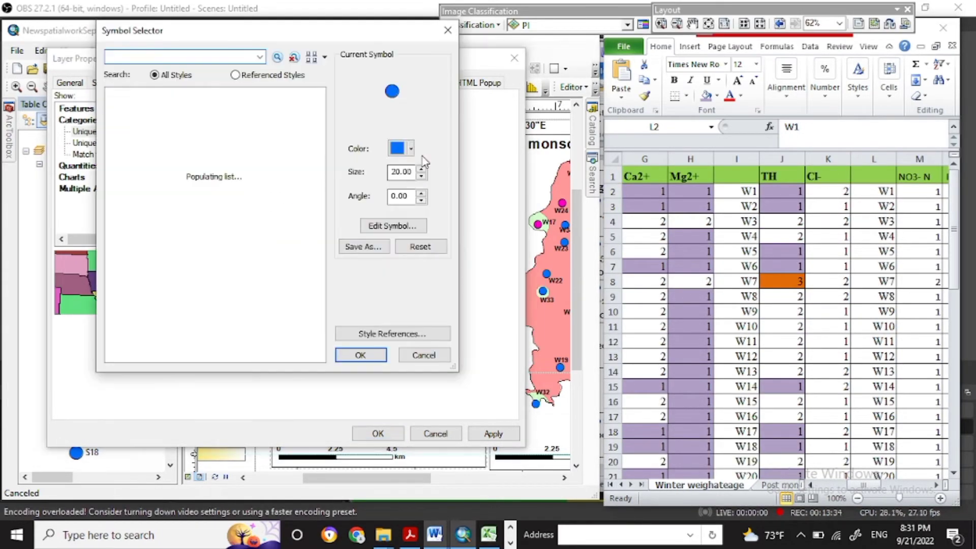
click(411, 148)
click(524, 211)
click(360, 355)
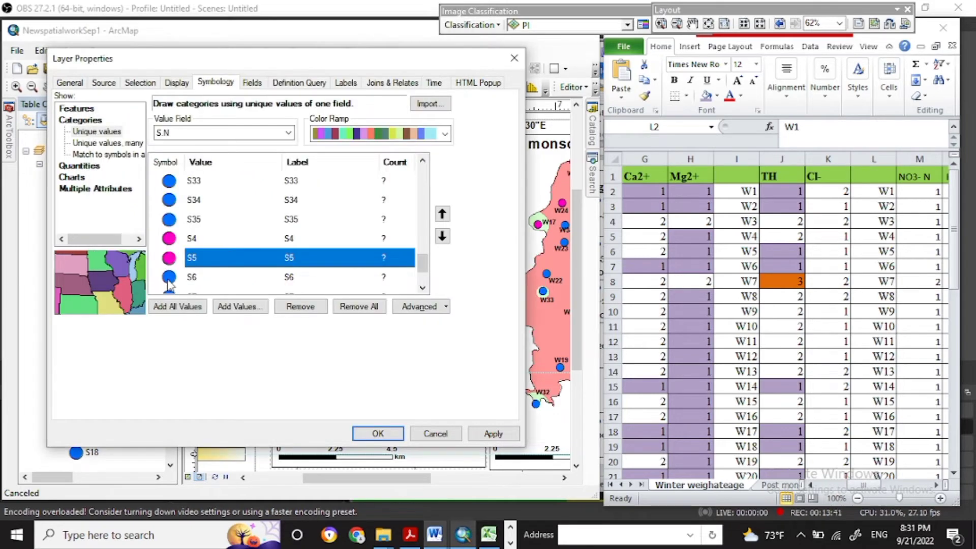
Set the S6 point symbol's color to Ginger Pink
double_click(167, 254)
click(410, 148)
click(523, 211)
click(360, 355)
scroll(420, 276, down, 1)
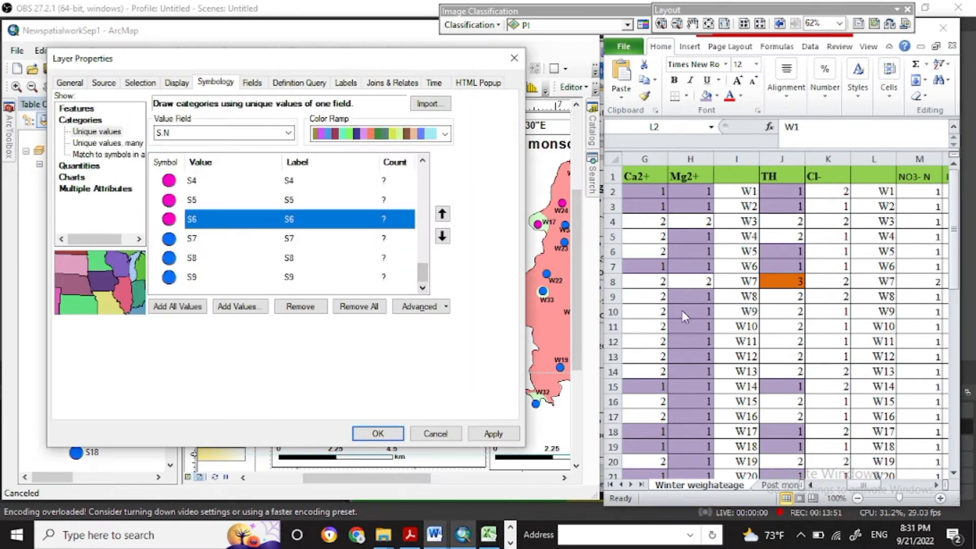
Set the S9 point symbol's color to Ginger Pink and apply the winter layer's symbology changes
double_click(167, 276)
click(410, 149)
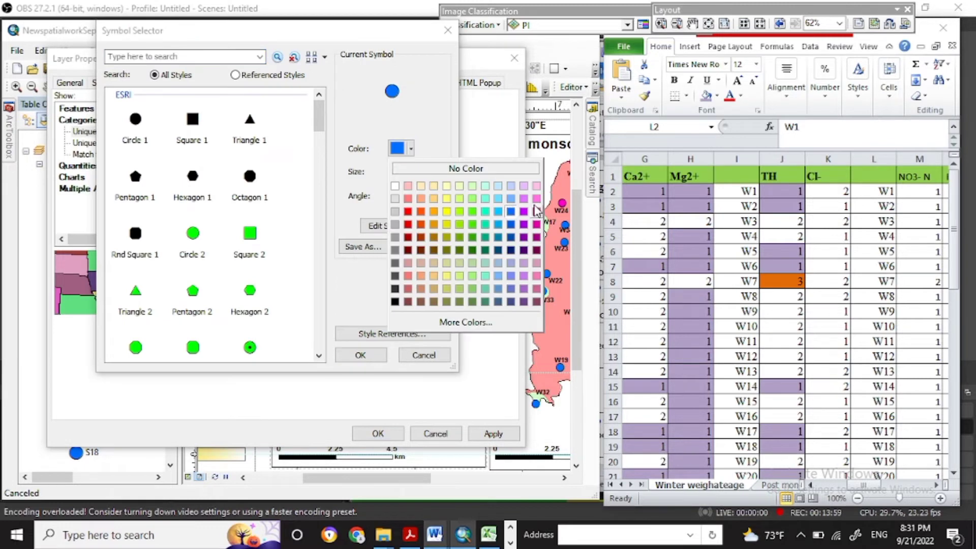
click(523, 211)
click(360, 355)
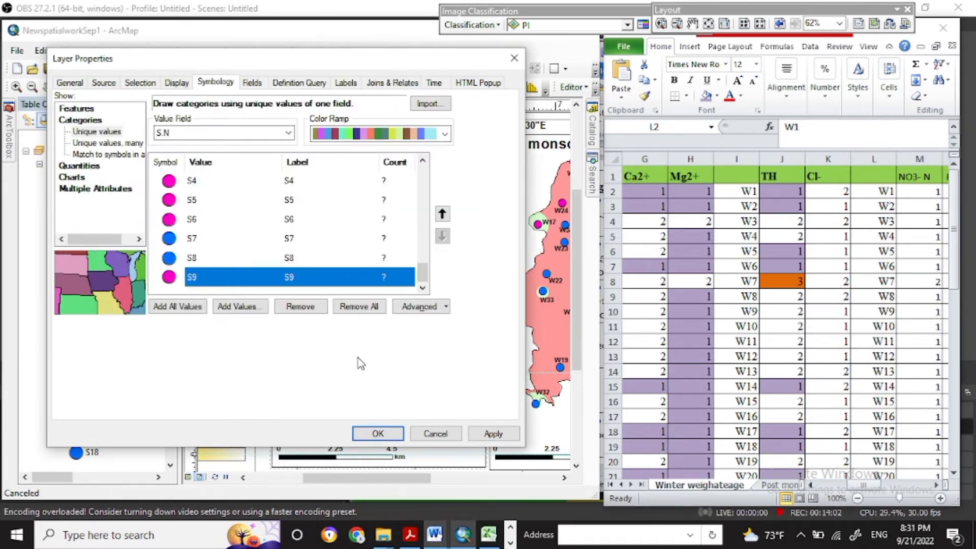
click(378, 433)
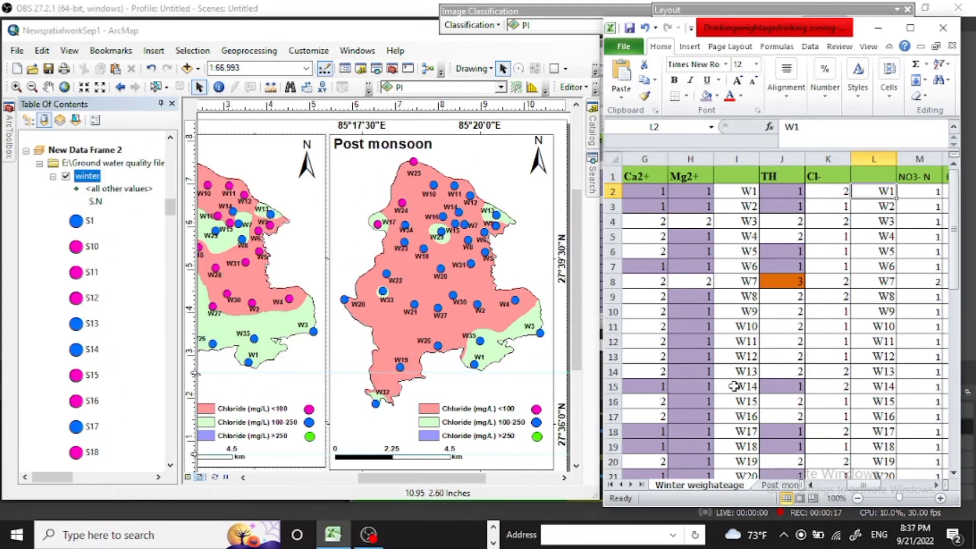
Show the Post monsoon worksheet in Excel and open the symbology properties of the Postmonsoon layer in New Data Frame 3
click(770, 485)
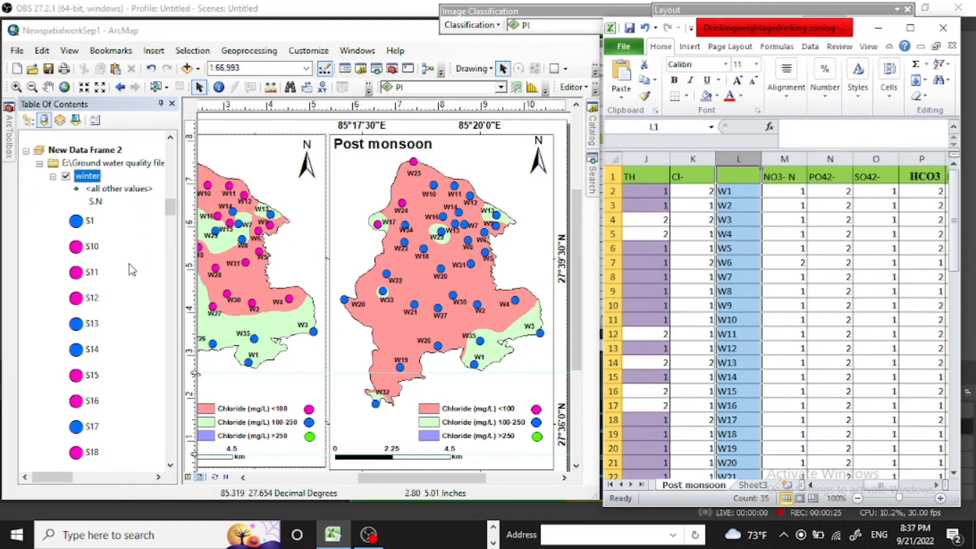
click(171, 208)
scroll(104, 316, down, 10)
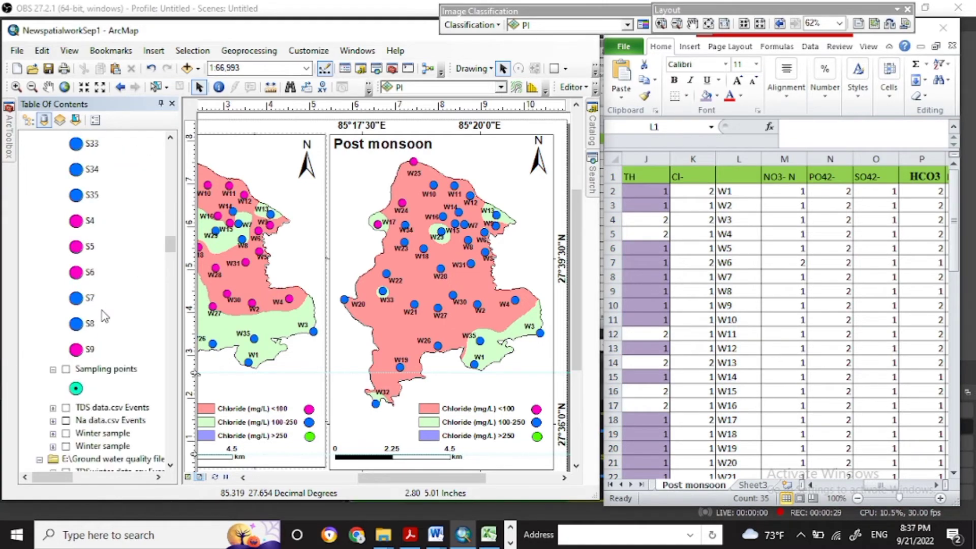
scroll(104, 316, down, 12)
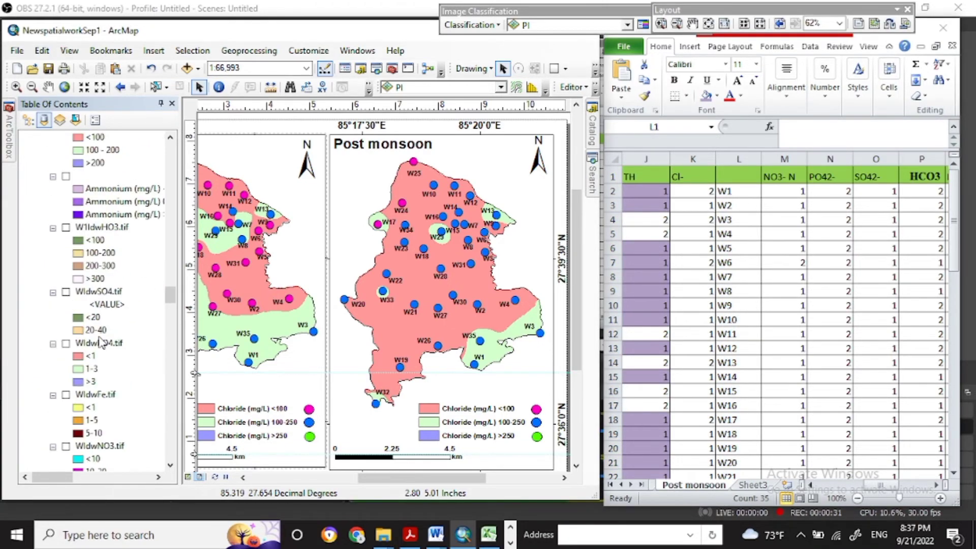
scroll(100, 335, down, 15)
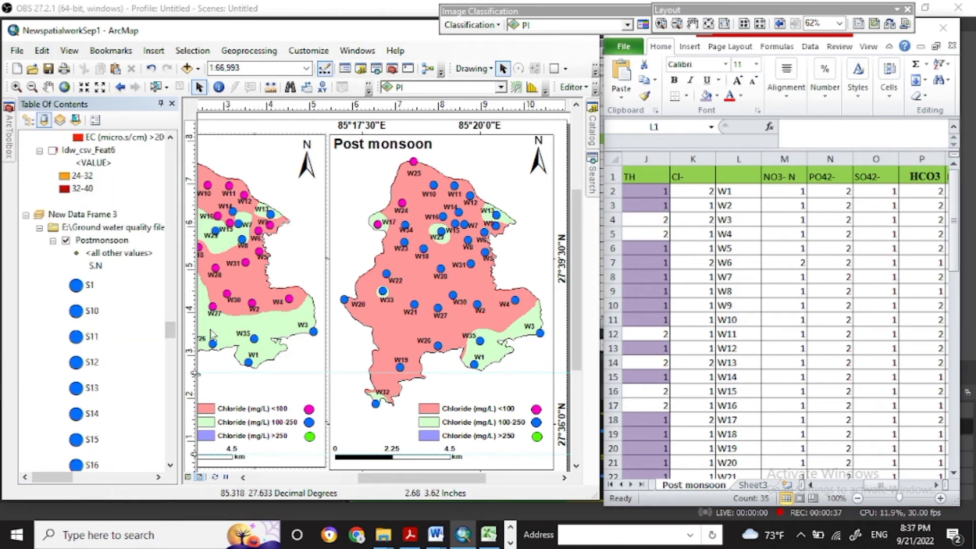
right_click(108, 244)
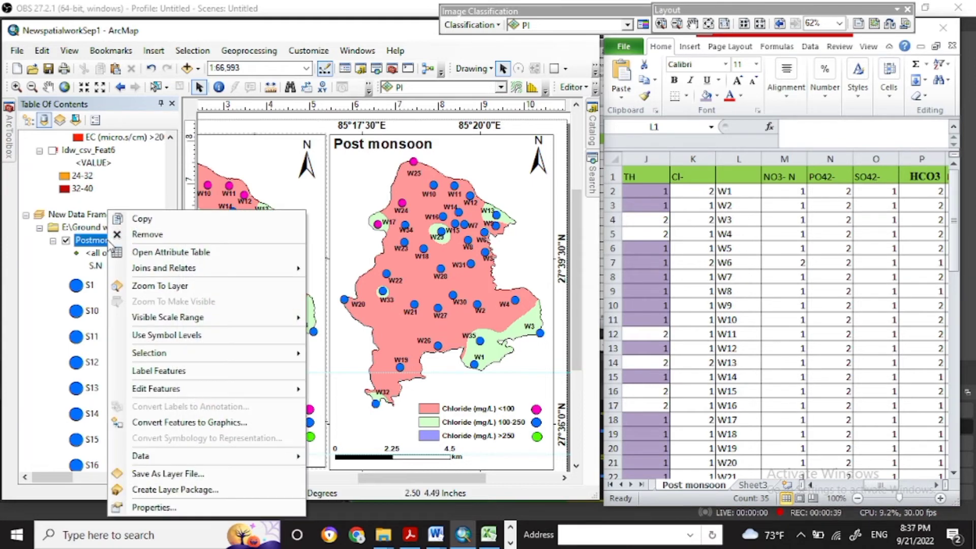
click(154, 506)
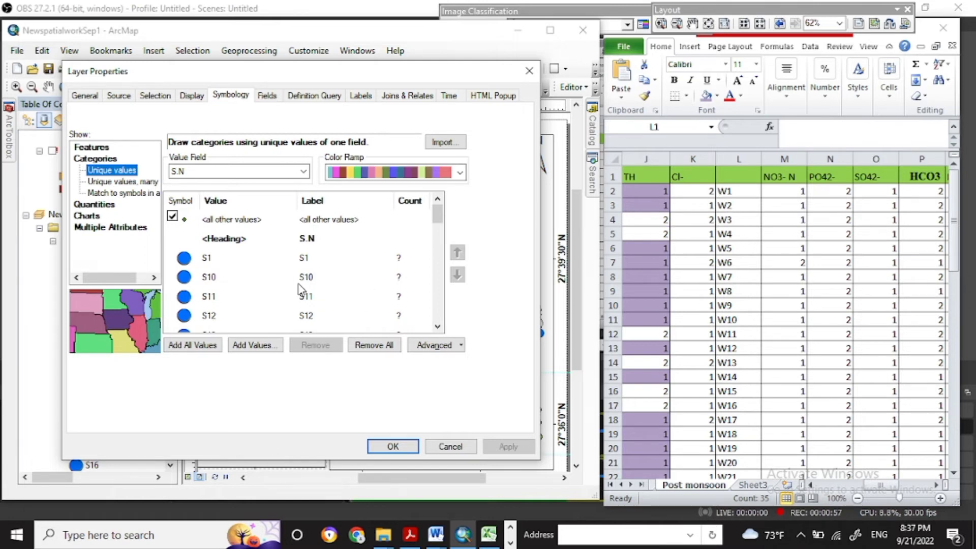
scroll(391, 172, down, 1)
drag(378, 75, 276, 83)
scroll(351, 179, down, 1)
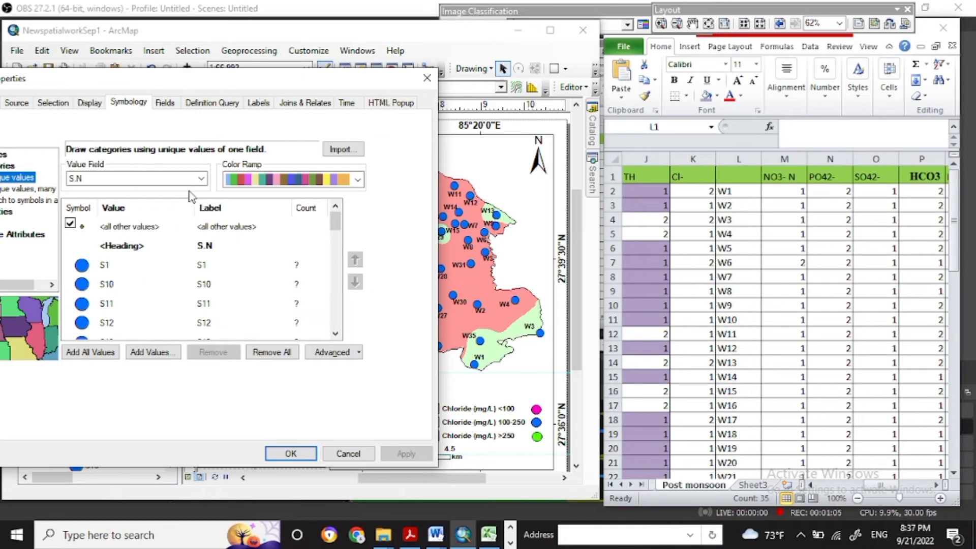
drag(230, 90, 296, 97)
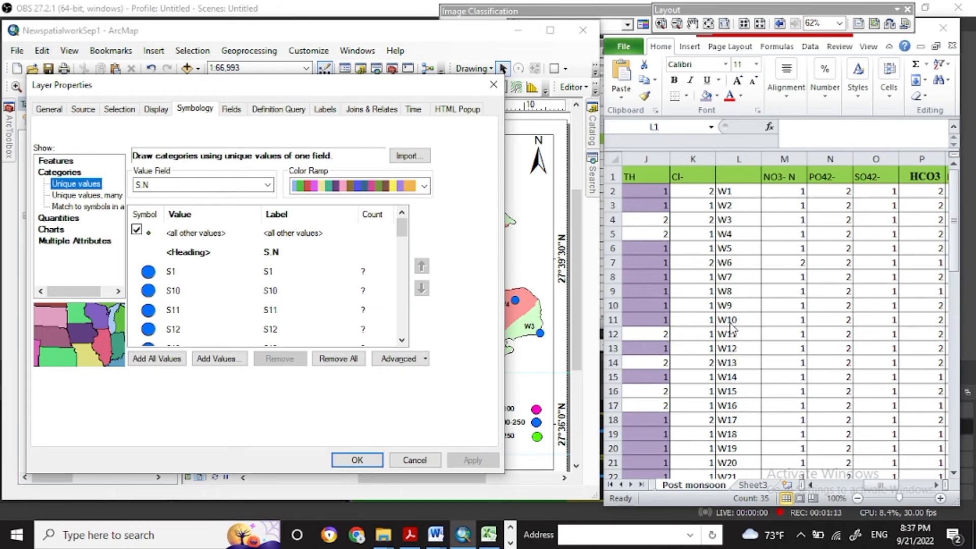
Set the S10 and S11 point symbols' color to Ginger Pink in the Postmonsoon layer
double_click(148, 291)
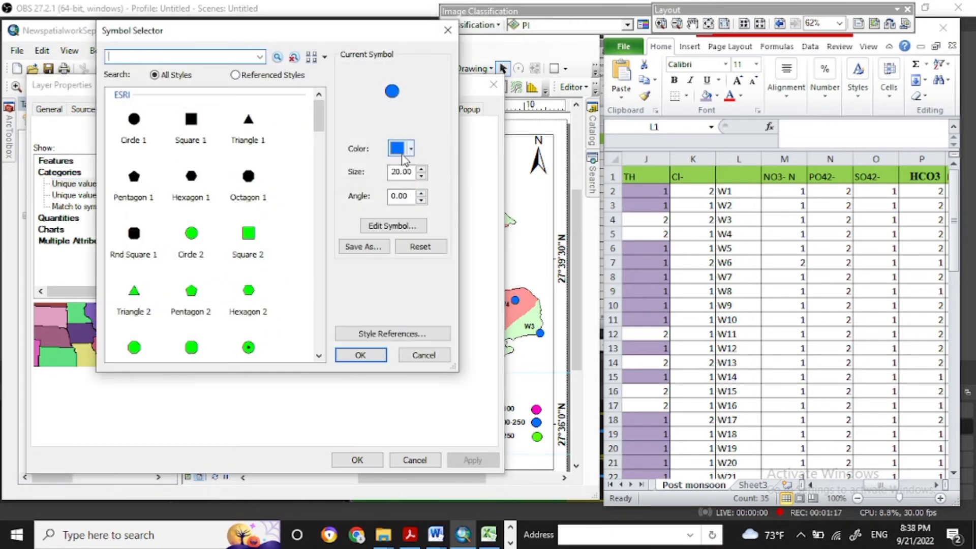
click(410, 148)
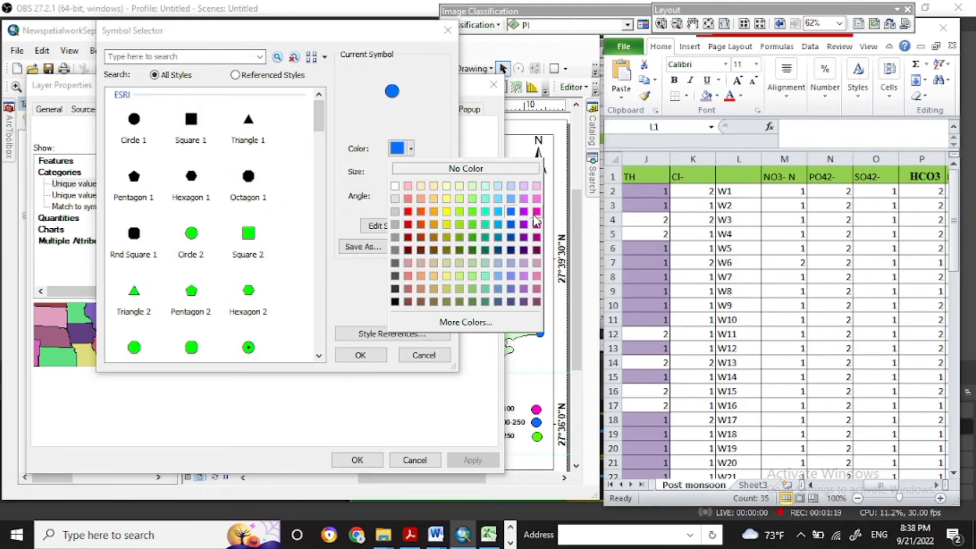
click(498, 216)
click(362, 355)
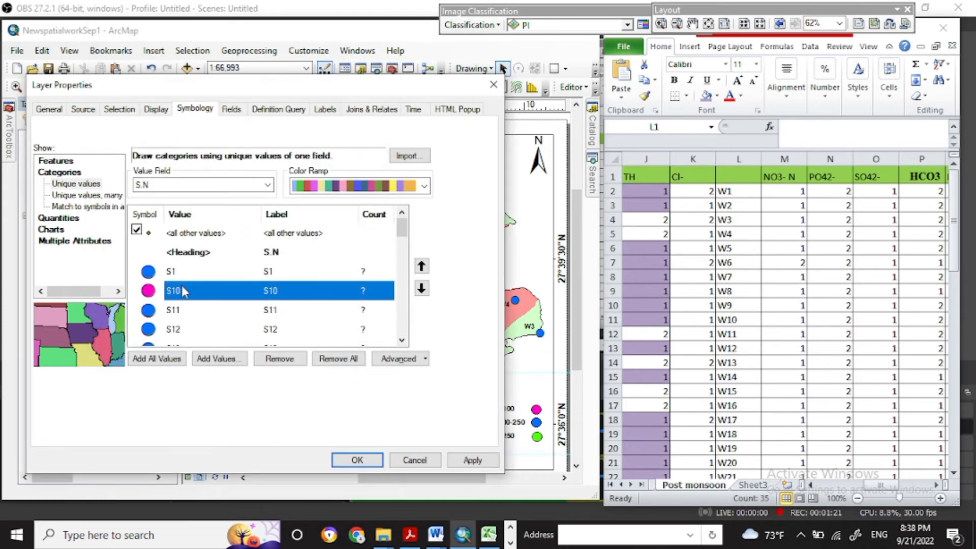
double_click(148, 310)
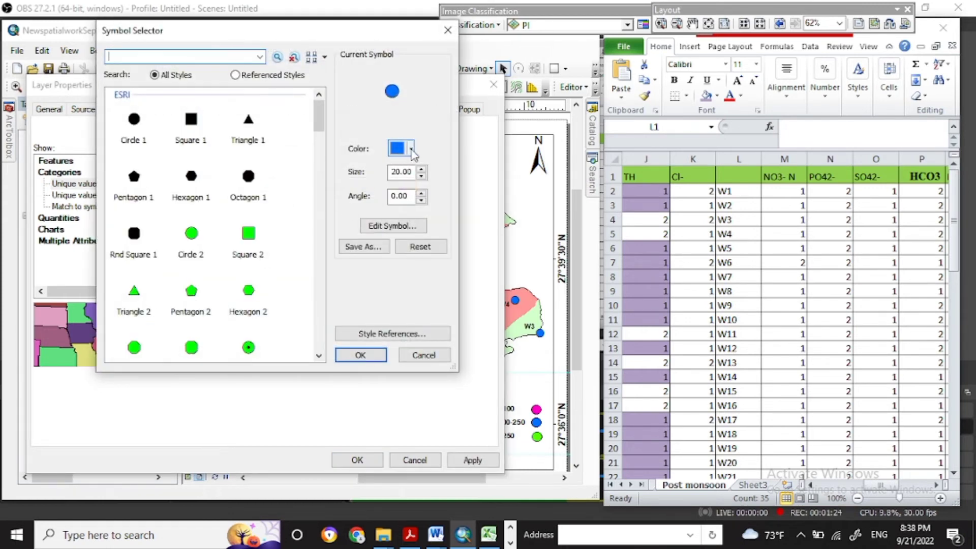
click(411, 148)
click(536, 212)
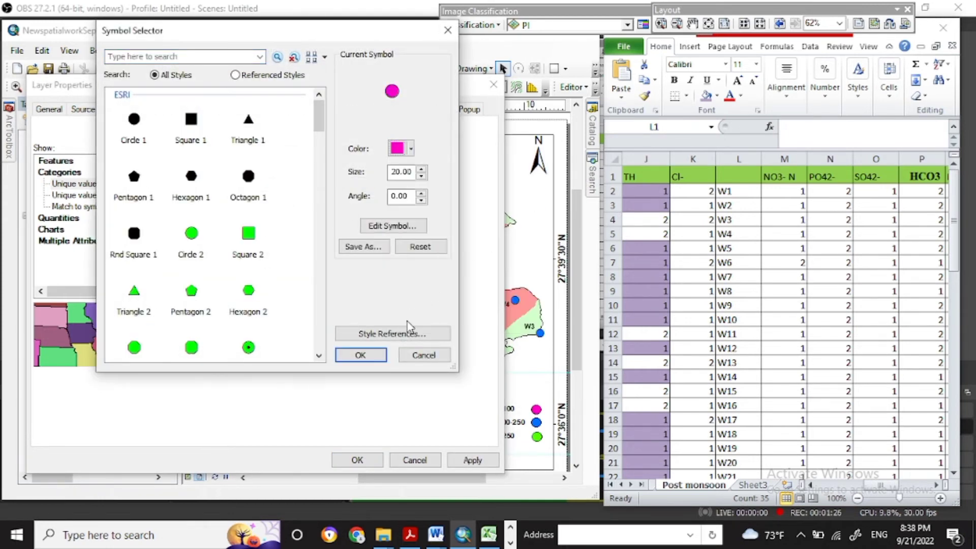
click(361, 355)
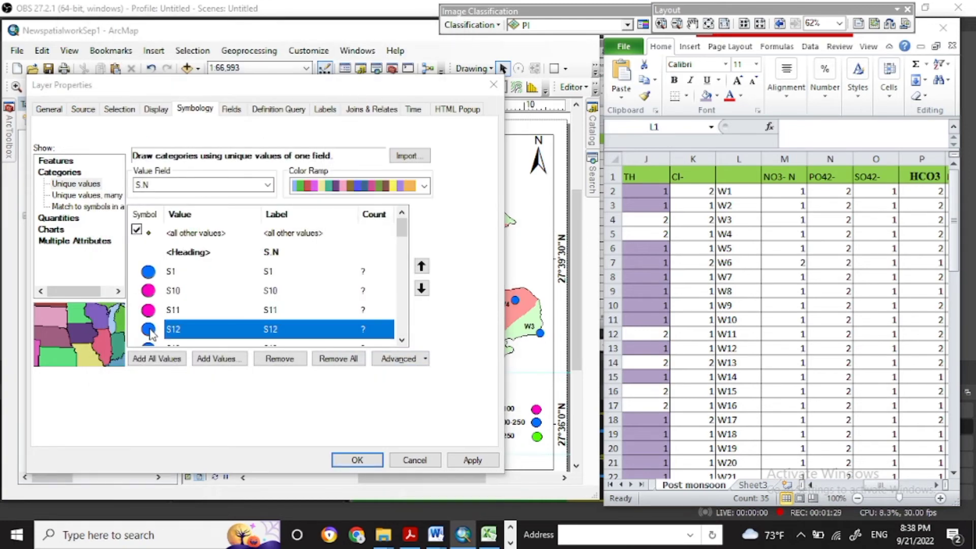
Set the S12 point symbol's color to Ginger Pink
double_click(148, 329)
click(411, 148)
click(537, 213)
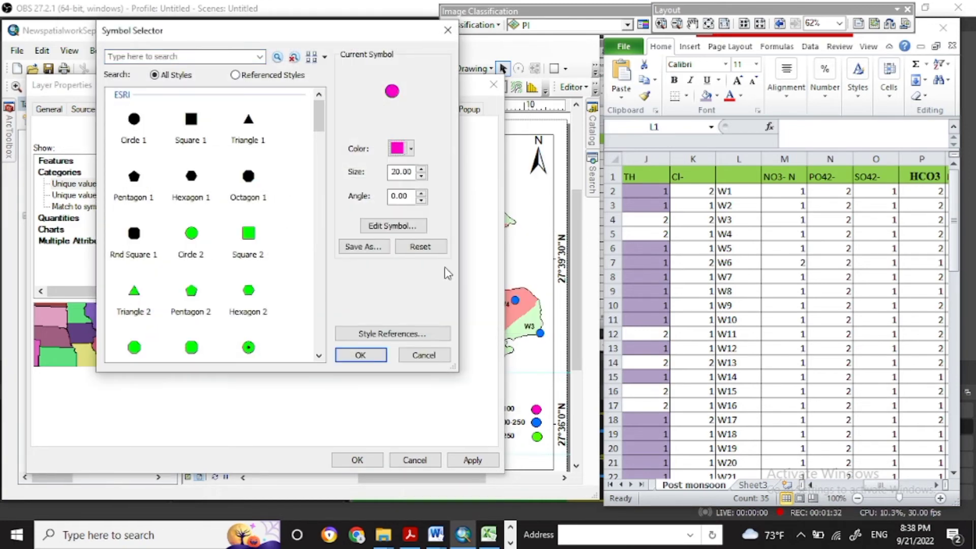
click(361, 355)
Set the S14 and S15 point symbols' color to Ginger Pink
scroll(401, 340, down, 2)
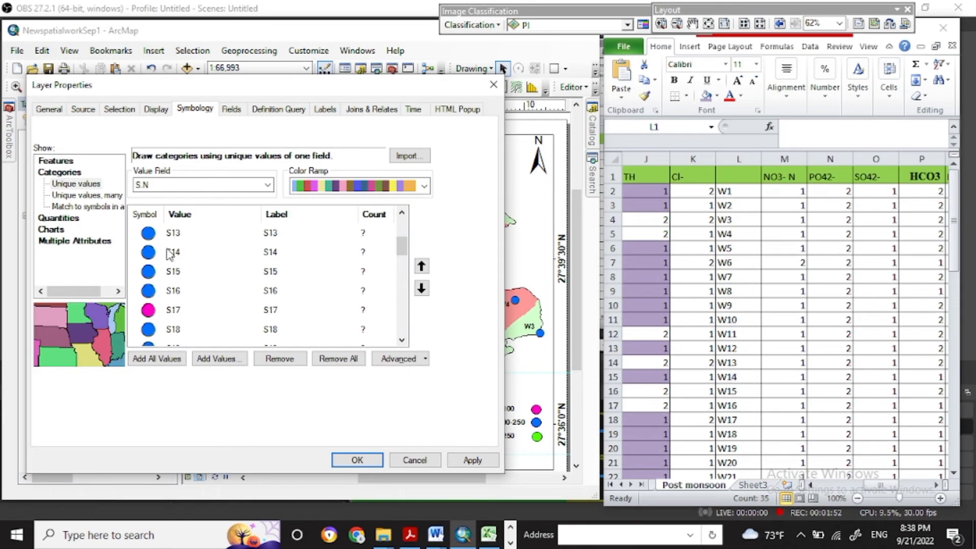
double_click(148, 252)
click(410, 148)
double_click(149, 272)
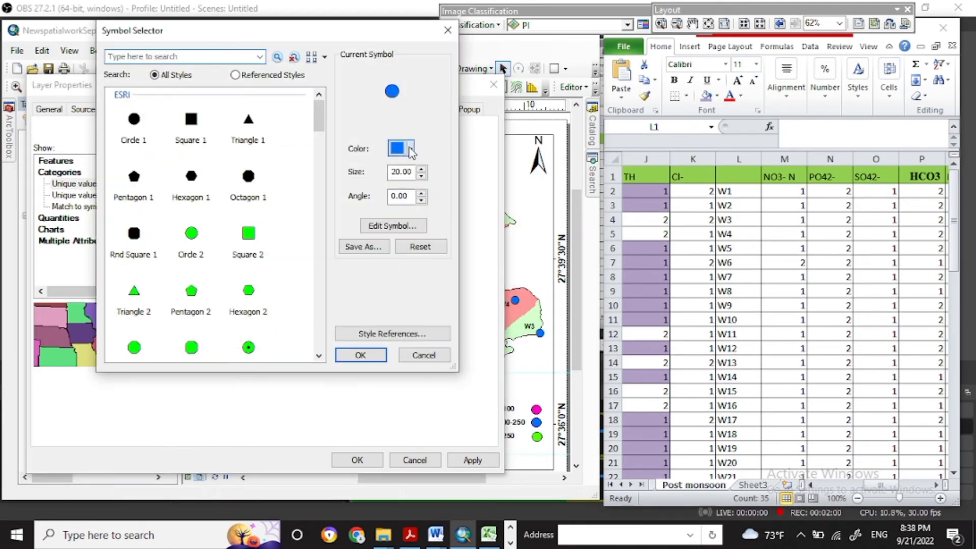
click(410, 148)
click(536, 211)
click(360, 355)
Set the S16 point symbol's color to Ginger Pink and the S17 point symbol's color to blue
double_click(148, 290)
click(411, 148)
click(536, 211)
click(371, 357)
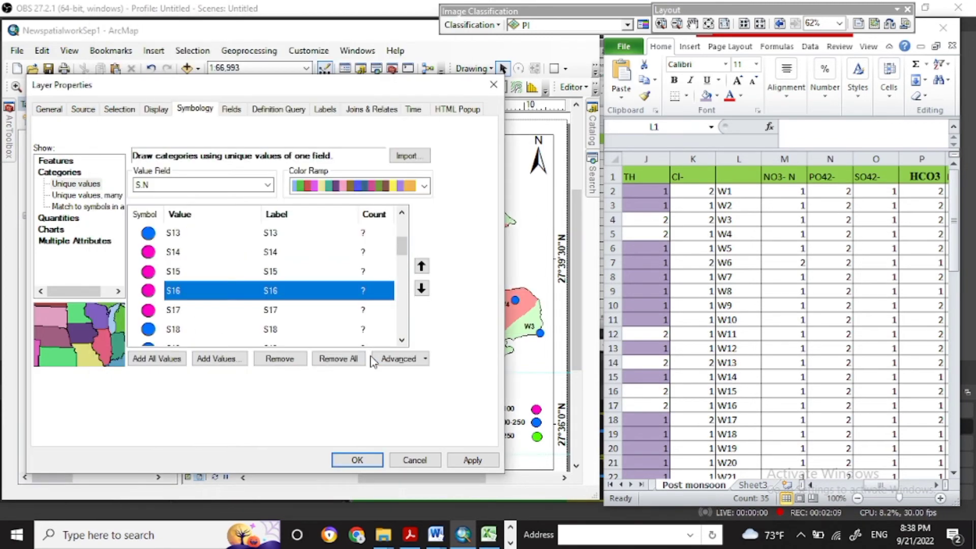
double_click(149, 310)
click(411, 148)
click(515, 211)
click(371, 357)
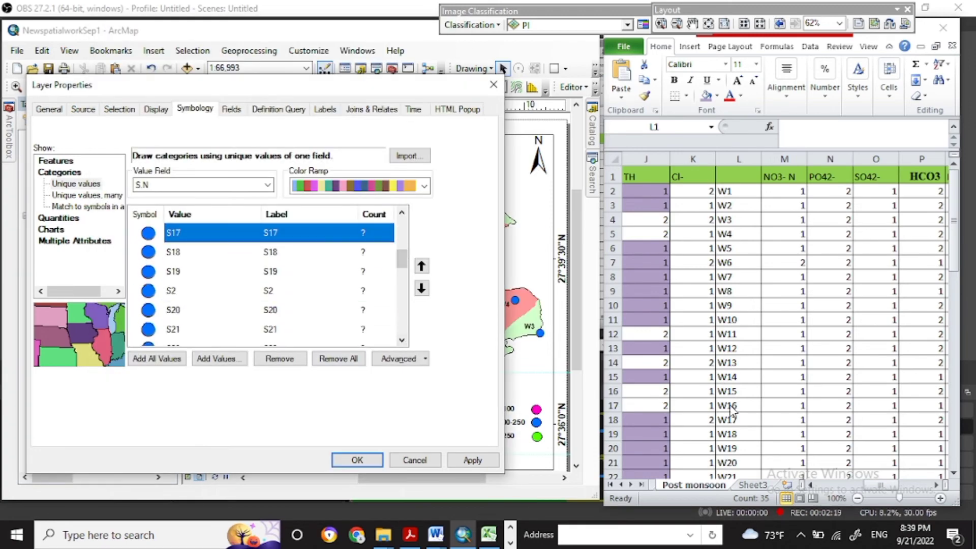
Set the S18 and S19 point symbols' color to Ginger Pink
double_click(148, 252)
click(411, 148)
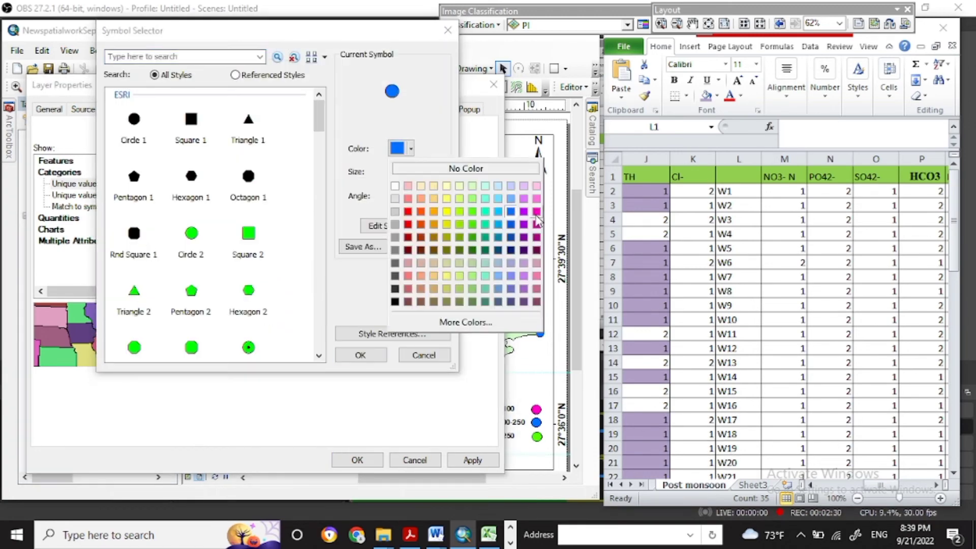
click(536, 210)
click(370, 357)
double_click(148, 271)
click(411, 148)
click(536, 210)
click(371, 357)
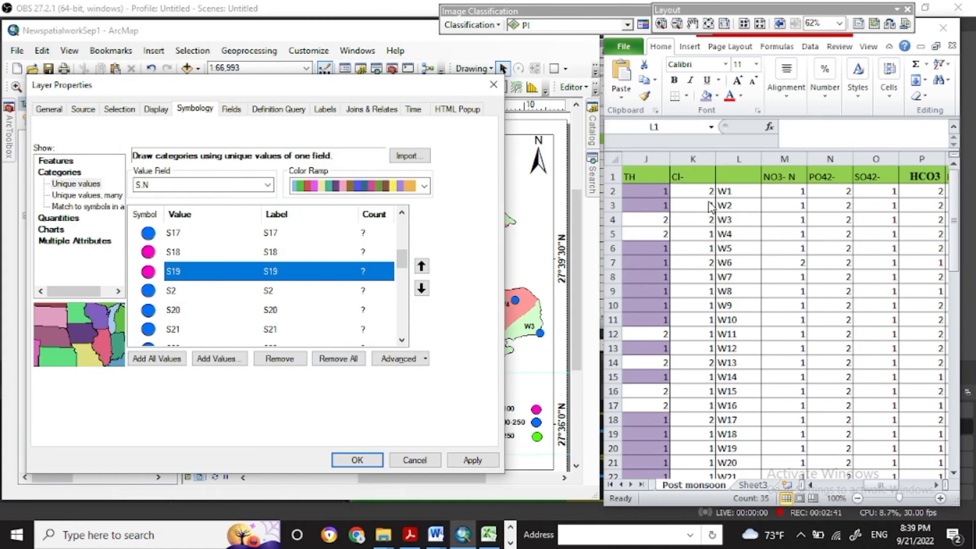
Set the S2 point symbol's color to Ginger Pink
double_click(148, 290)
click(411, 148)
click(516, 211)
click(360, 355)
double_click(148, 290)
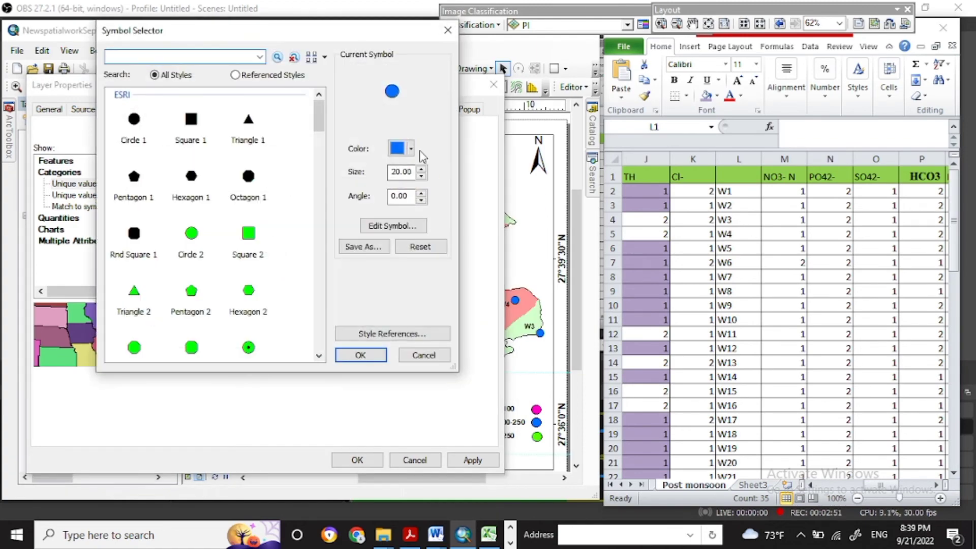
click(411, 148)
click(536, 210)
click(360, 355)
Set the S20 and S21 point symbols' color to Ginger Pink
double_click(148, 309)
click(411, 149)
click(536, 211)
click(360, 354)
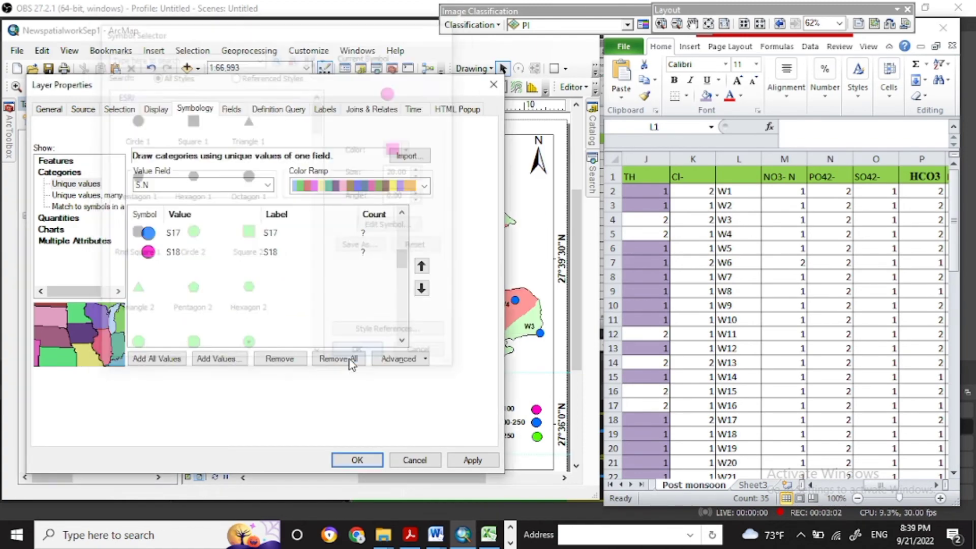
click(173, 328)
Check the post-monsoon Cl- weights from W22 onward and set the S22 point symbol's color to Ginger Pink
click(954, 475)
click(954, 475)
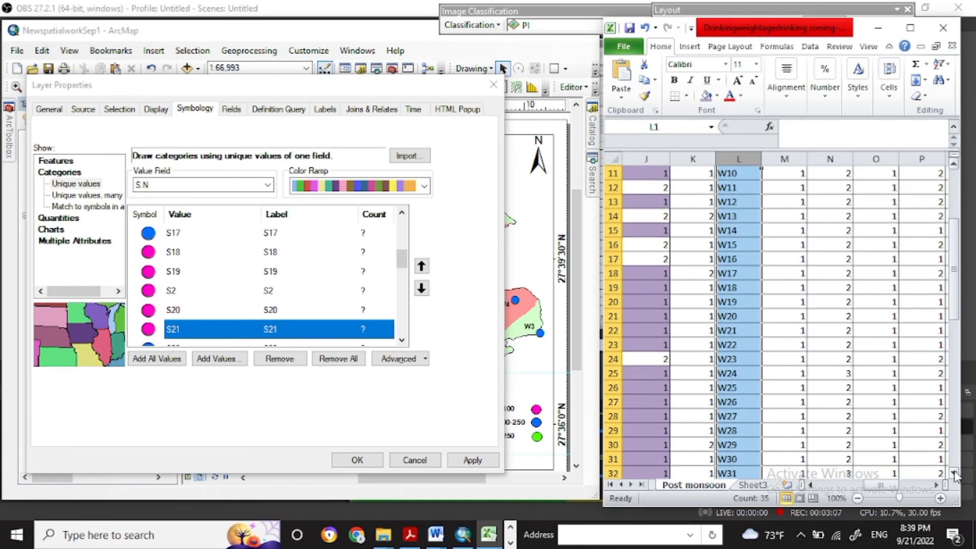
click(402, 340)
scroll(280, 285, down, 3)
double_click(149, 251)
click(410, 148)
click(536, 210)
click(360, 355)
Set the S23 and S26 point symbols' color to Ginger Pink
click(152, 278)
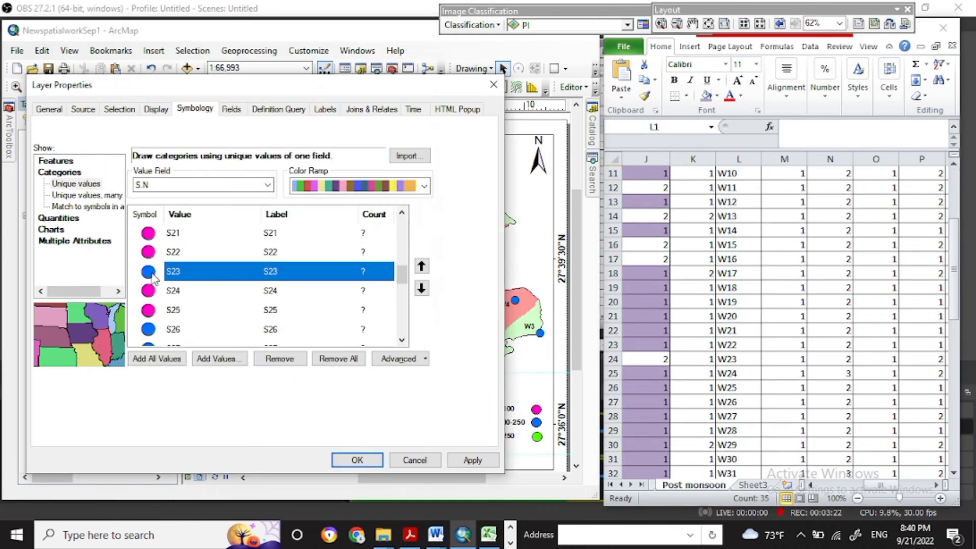
double_click(149, 271)
click(411, 149)
click(536, 210)
click(360, 355)
double_click(148, 329)
click(411, 149)
click(536, 210)
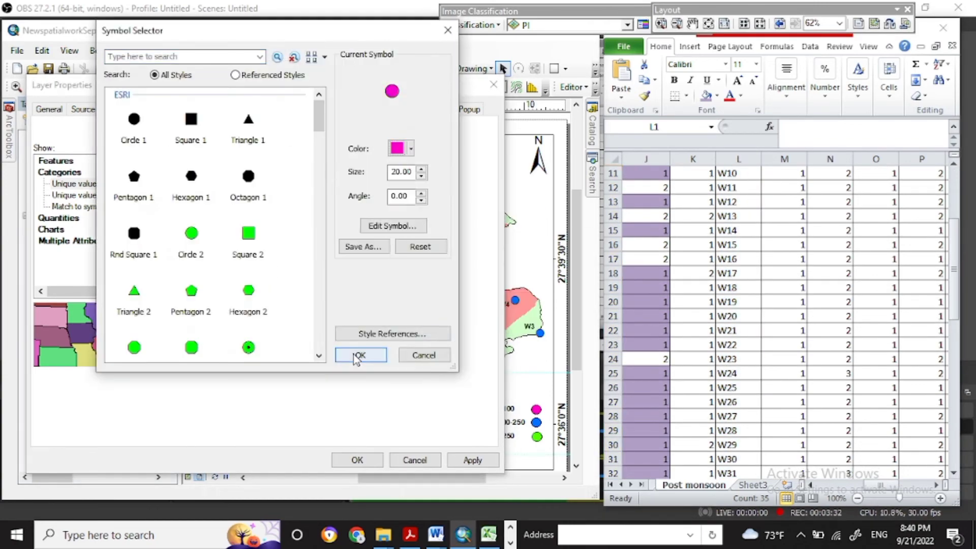
click(361, 354)
Set the S27 and S28 point symbols' color to Ginger Pink
double_click(148, 271)
click(410, 148)
click(536, 210)
click(361, 354)
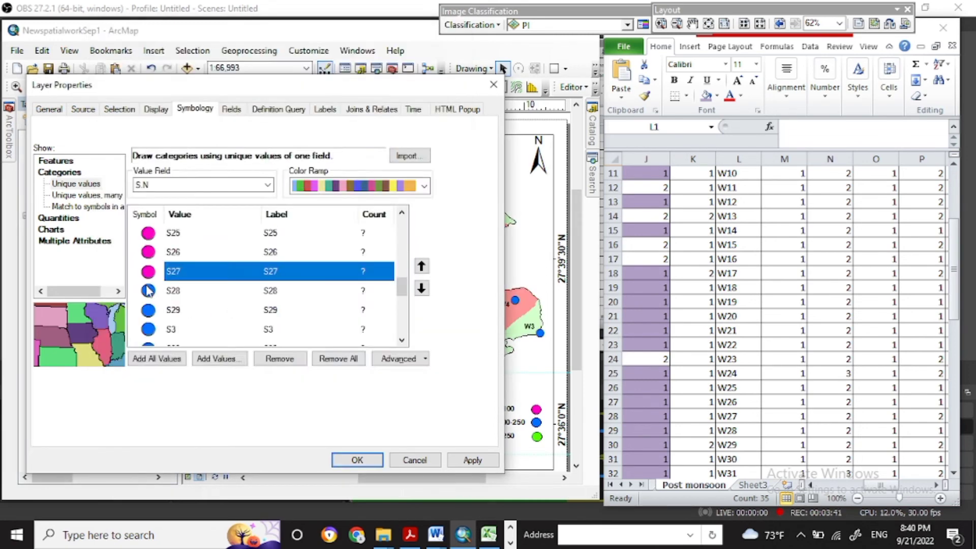
double_click(148, 290)
click(411, 148)
click(536, 211)
click(360, 354)
Check the Cl- weights of W3 and W29 to W35, and set the S30 point symbol's color to Ginger Pink
scroll(399, 331, down, 2)
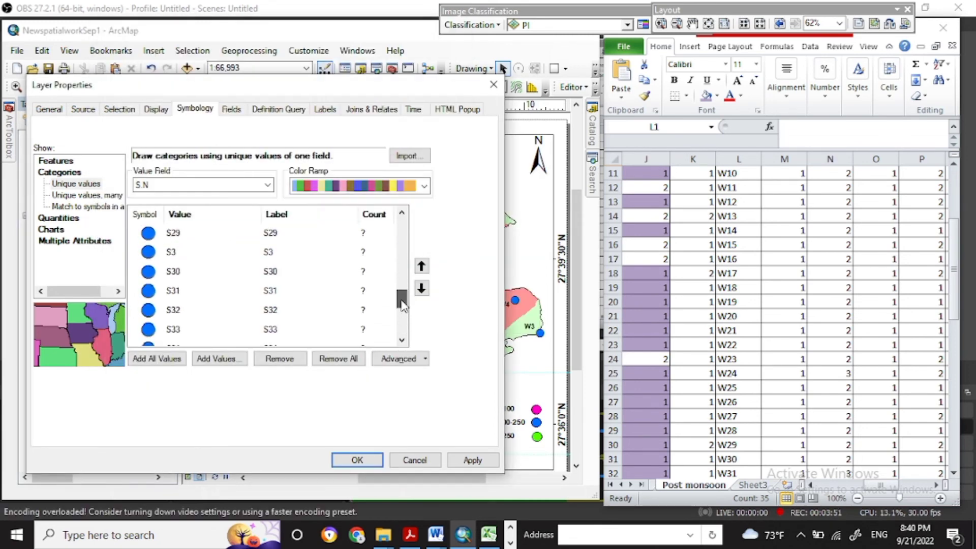
scroll(402, 305, up, 1)
click(739, 158)
scroll(739, 208, up, 3)
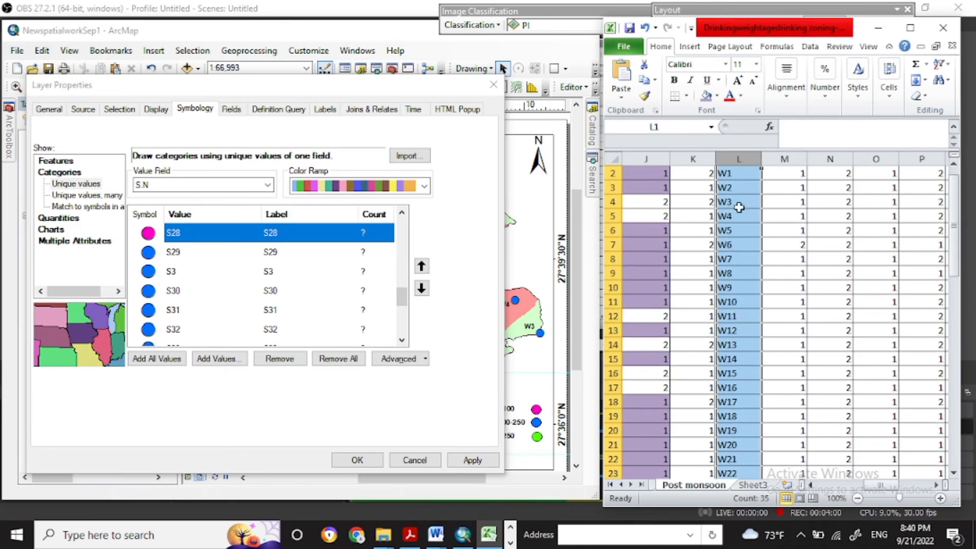
mouse_move(960, 256)
mouse_down()
mouse_move(953, 249)
mouse_move(954, 269)
mouse_up()
drag(738, 358, 738, 445)
double_click(149, 290)
click(411, 149)
click(536, 210)
click(361, 355)
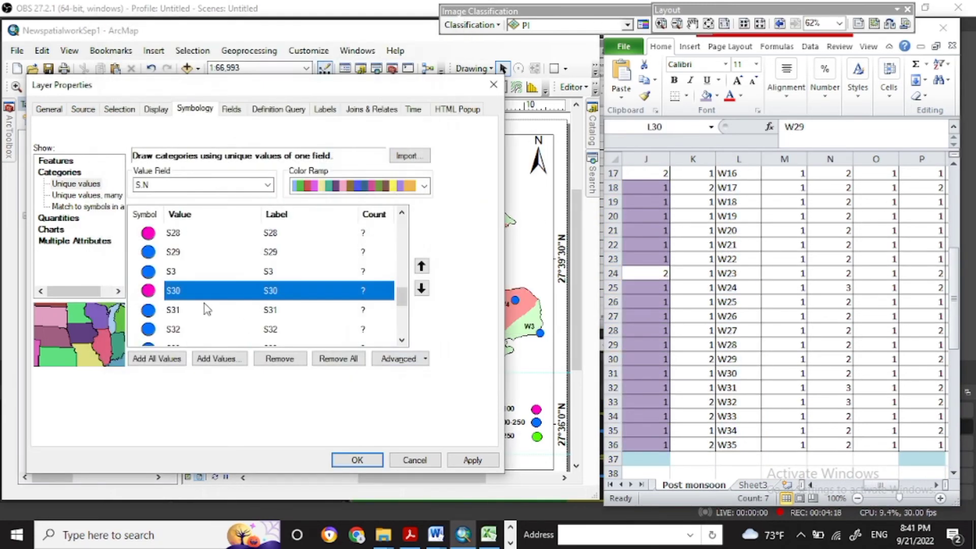
Set the S31 point symbol's color to Ginger Pink
double_click(149, 309)
click(411, 148)
click(536, 210)
click(360, 354)
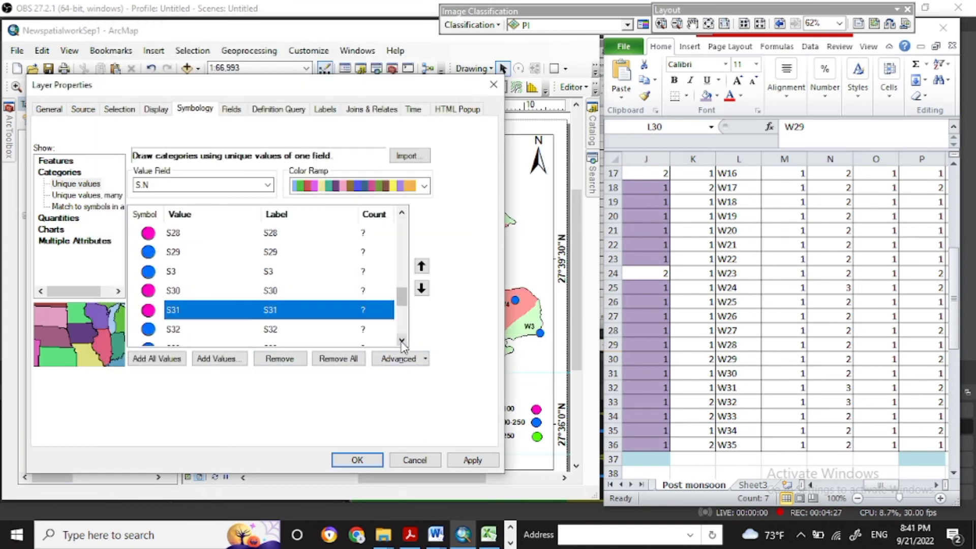
Set the S34 point symbol's color to Ginger Pink
click(402, 340)
click(401, 340)
click(402, 340)
click(401, 340)
double_click(148, 252)
click(411, 149)
click(536, 210)
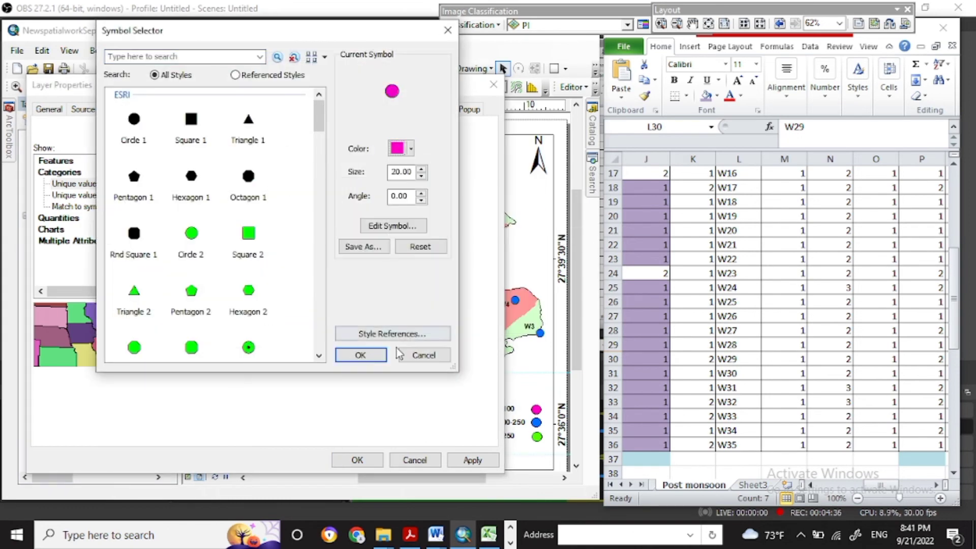
click(381, 355)
Check the Cl- weights of W4 to W9 in the sheet, and set the S4 and S5 point symbols' color to Ginger Pink
scroll(274, 284, down, 2)
scroll(762, 305, up, 5)
drag(692, 234, 706, 305)
double_click(148, 290)
click(410, 149)
click(536, 211)
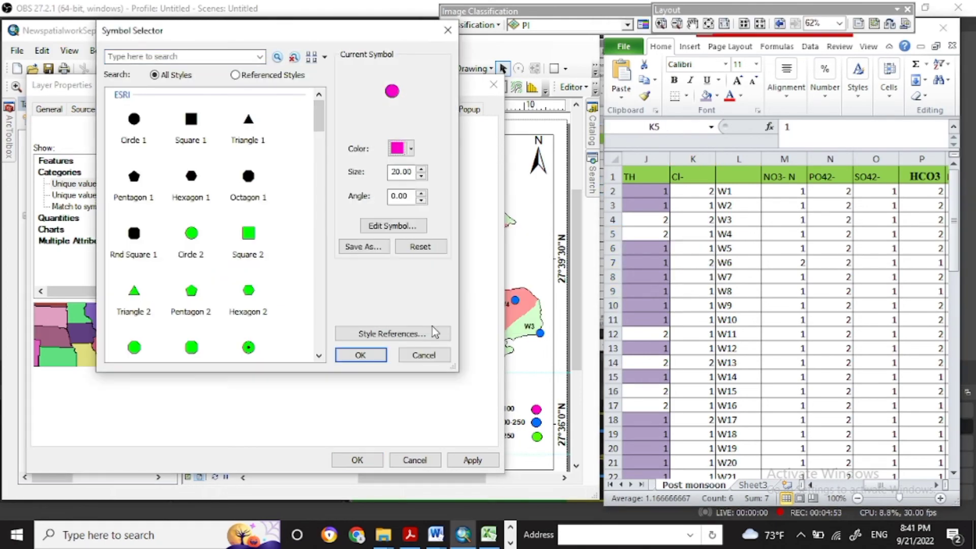
click(361, 354)
double_click(148, 310)
click(410, 148)
click(483, 203)
click(360, 354)
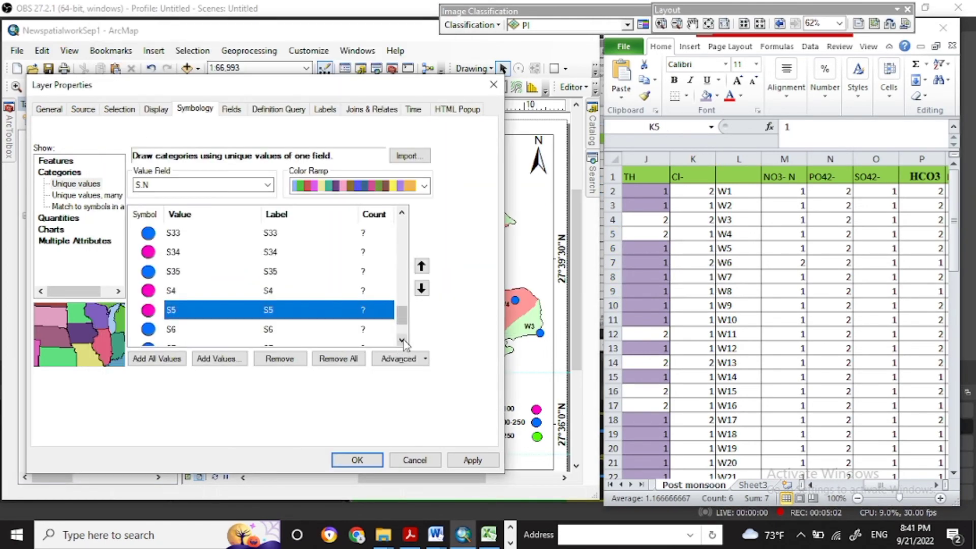
Set the S7 point symbol's color to Ginger Pink
scroll(203, 285, down, 2)
double_click(148, 270)
click(410, 148)
click(536, 210)
click(360, 355)
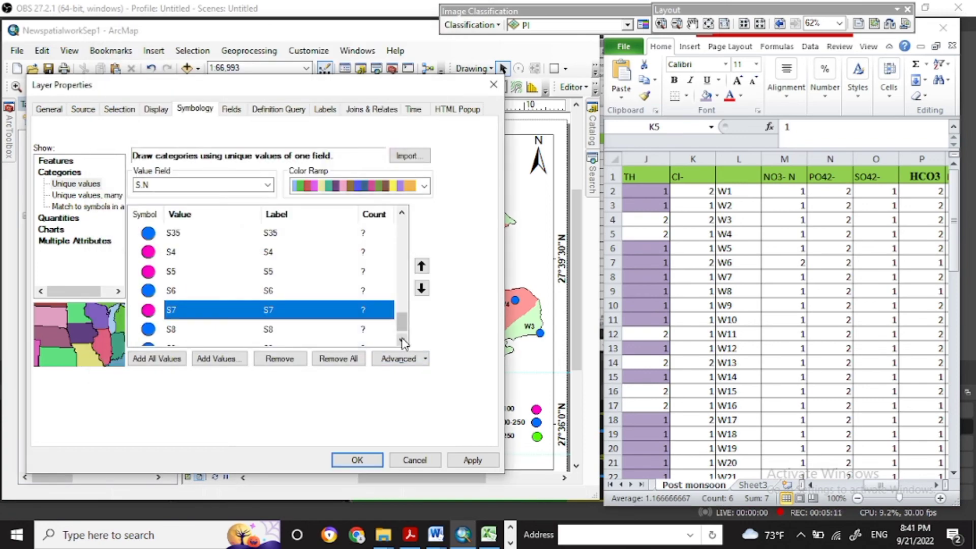
Set the S8 and S9 point symbols' color to Ginger Pink and apply the symbology to the Postmonsoon layer
scroll(204, 284, down, 1)
double_click(148, 312)
click(410, 149)
click(536, 211)
click(360, 355)
double_click(148, 307)
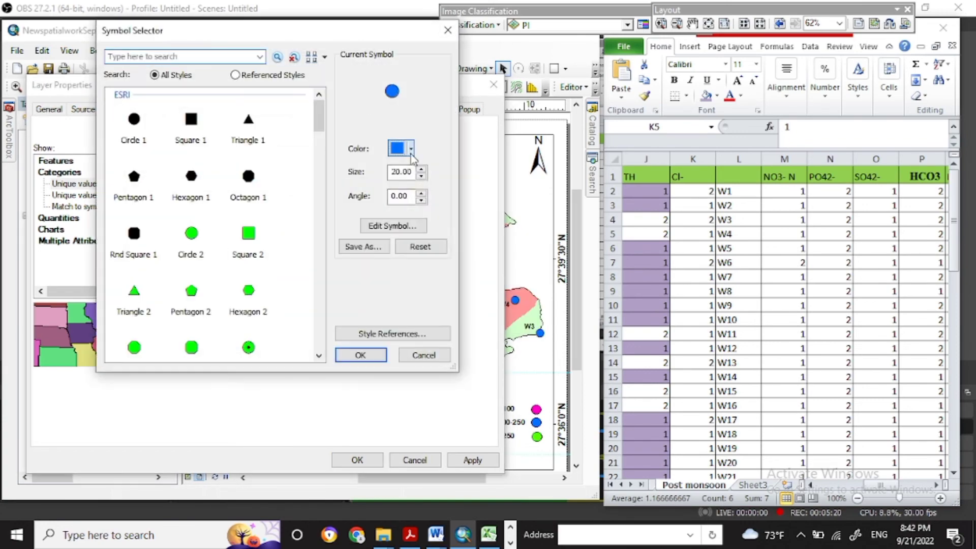
click(411, 149)
click(536, 210)
click(360, 355)
click(357, 460)
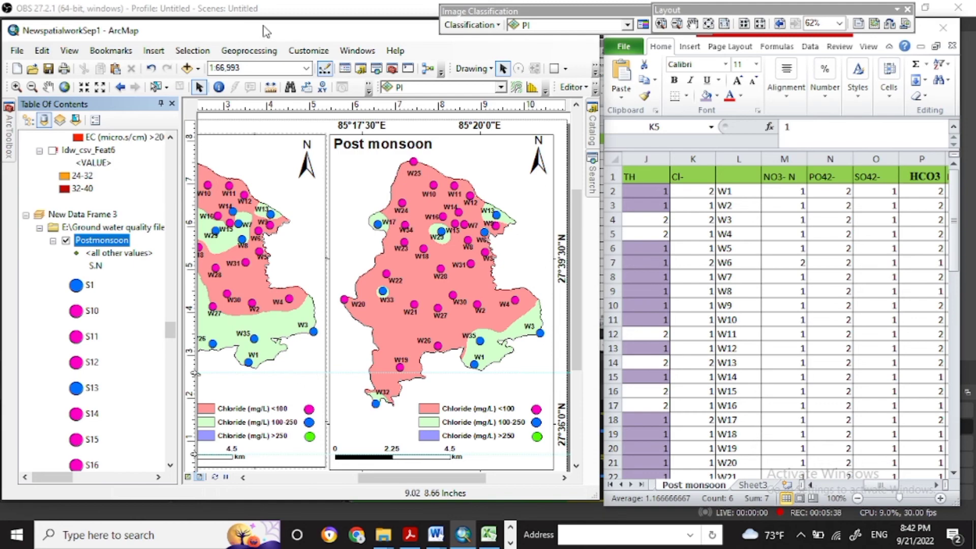
Maximize the ArcMap window and inspect the winter and post monsoon chloride maps side by side
drag(265, 32, 322, 62)
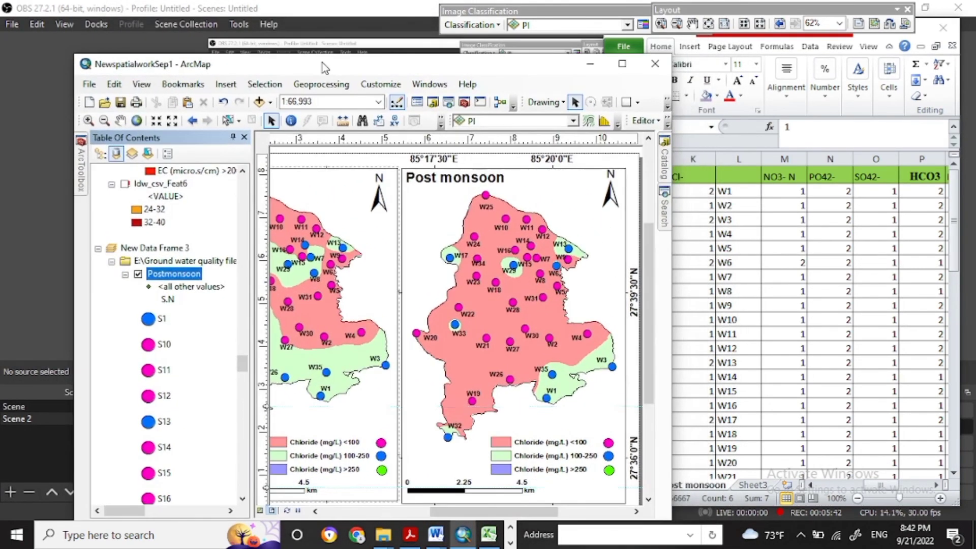
click(622, 64)
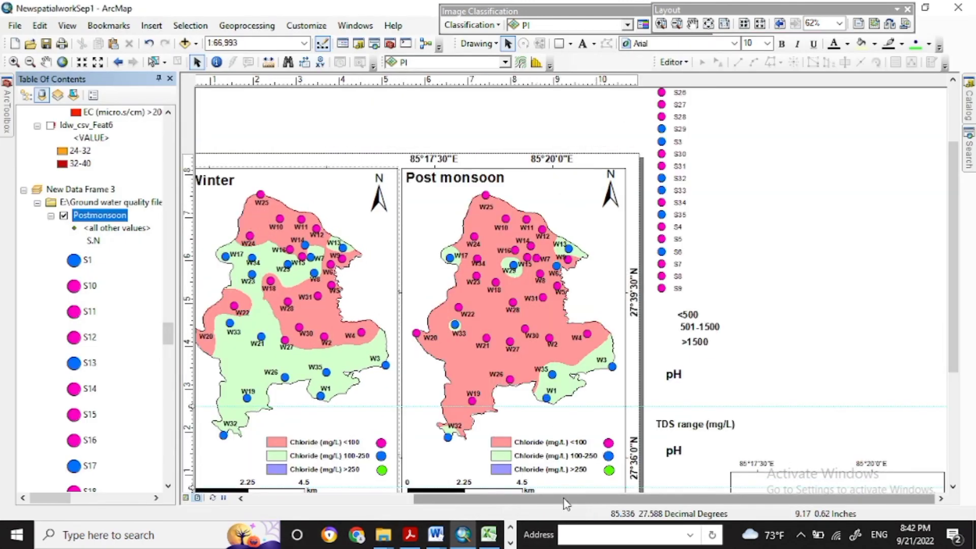
drag(497, 499, 439, 499)
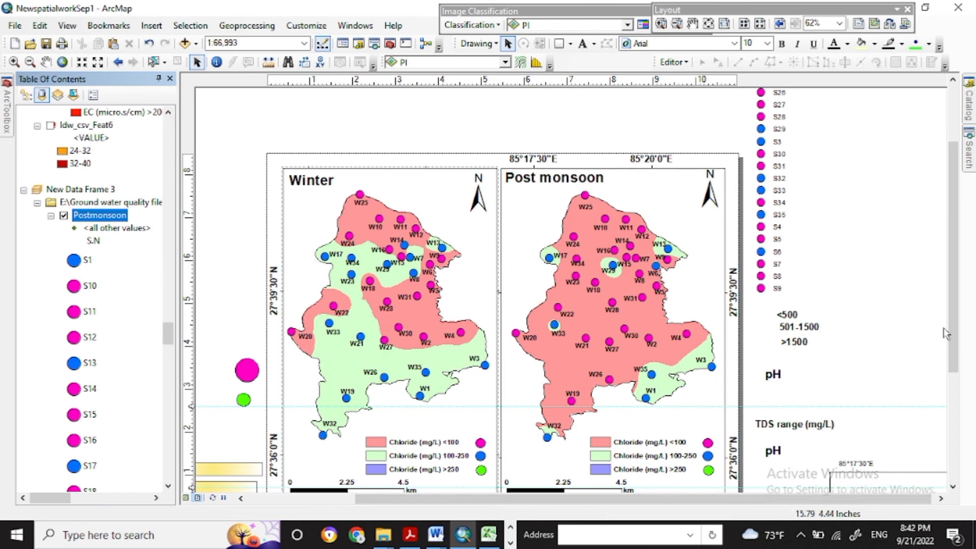
drag(945, 334, 896, 371)
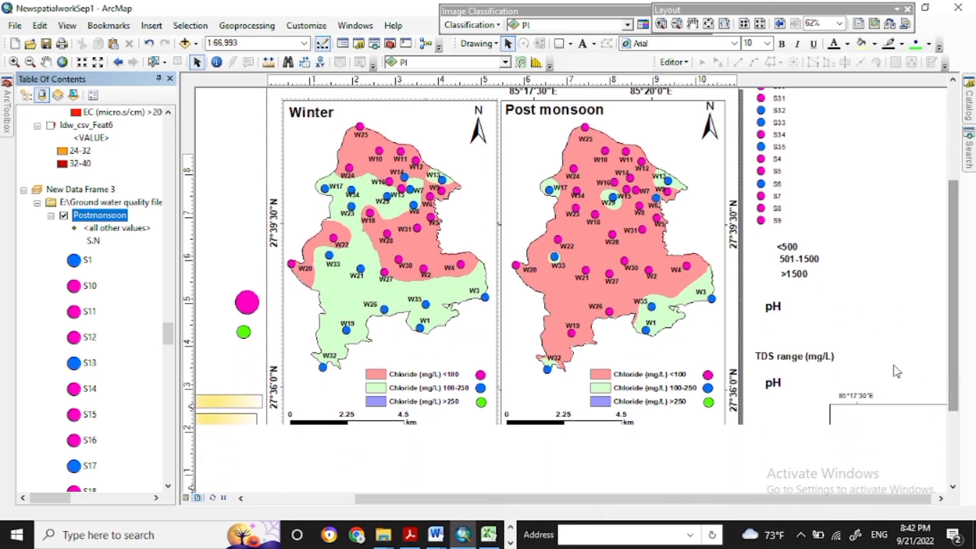
Export the map layout as a JPEG named Cl in the "Recorrection map with sampling points" folder
click(20, 27)
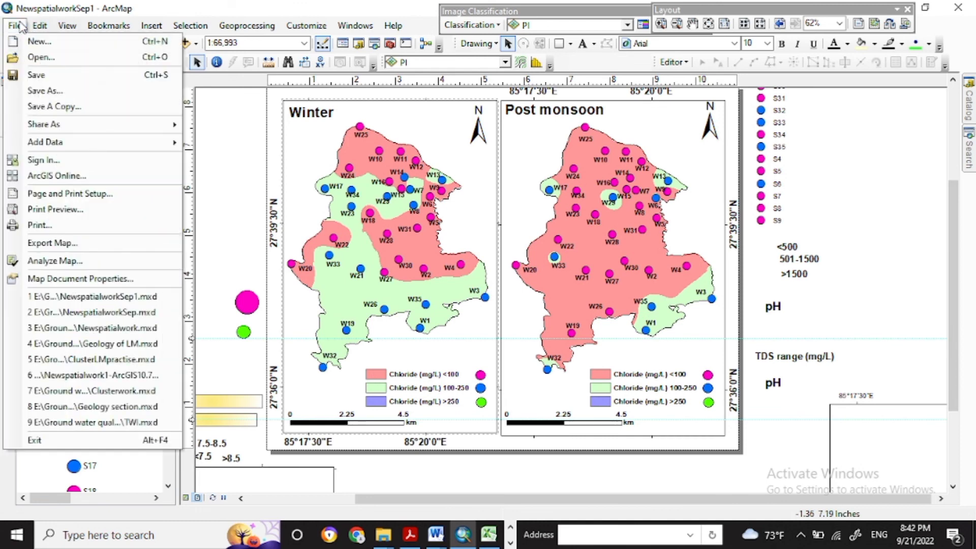
click(58, 244)
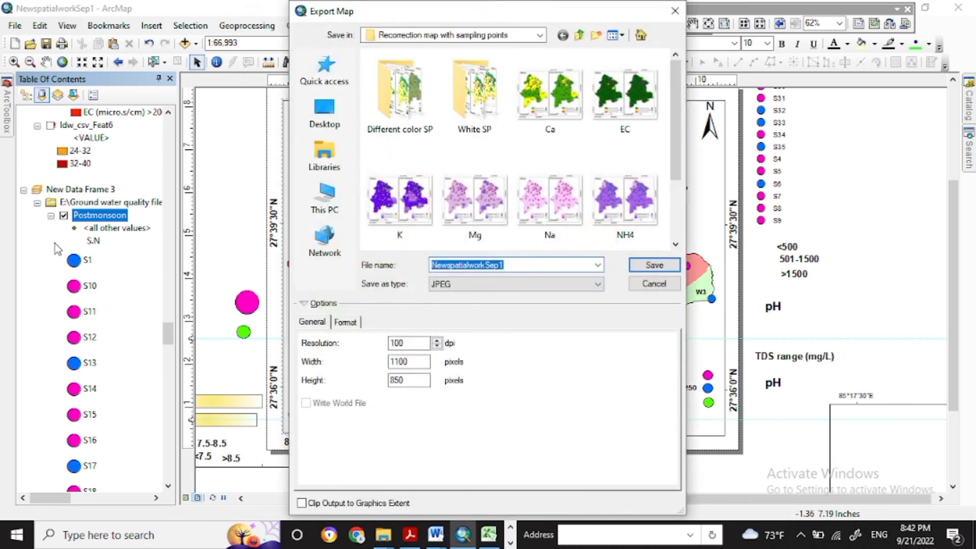
text(Cl)
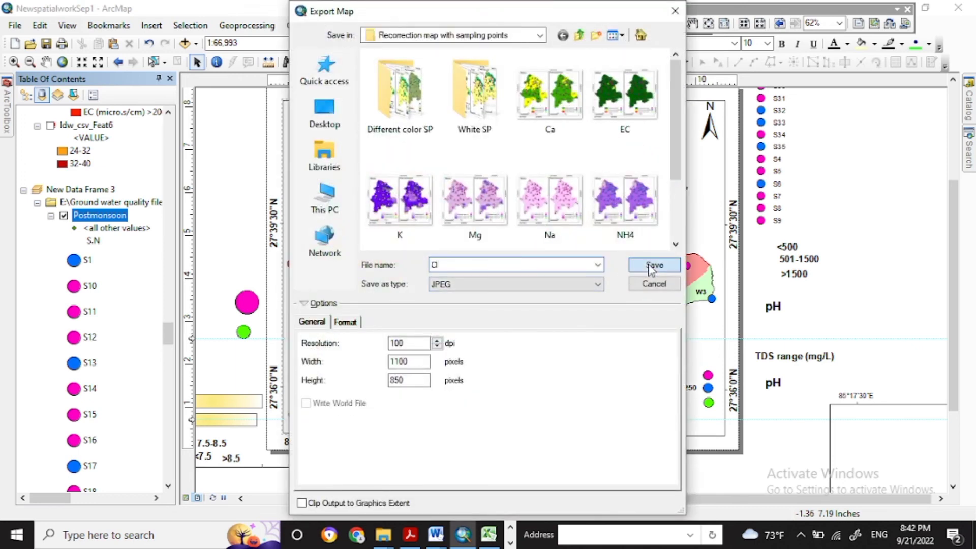
click(652, 266)
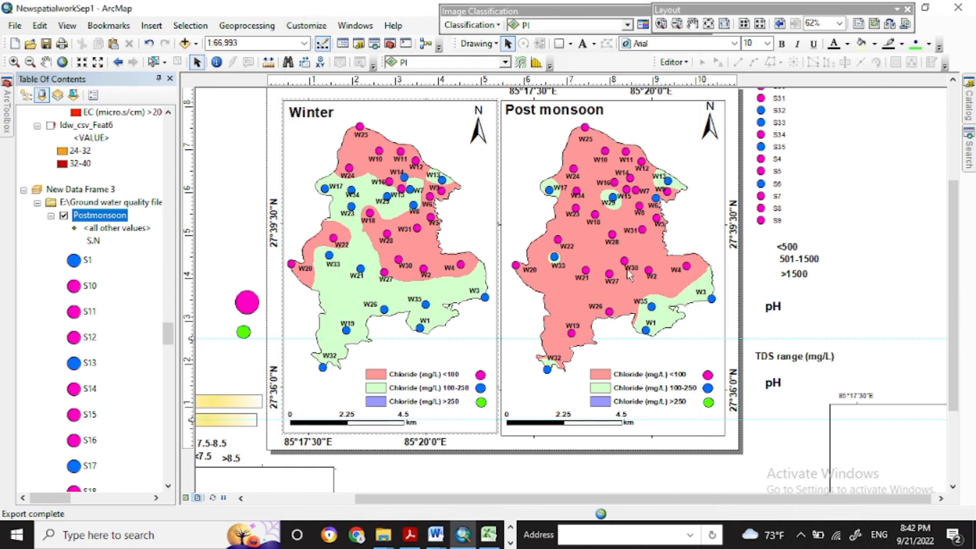
Switch to the File Explorer folder "Recorrection map with sampling points" and open the Cl image to inspect the exported maps
mouse_move(382, 534)
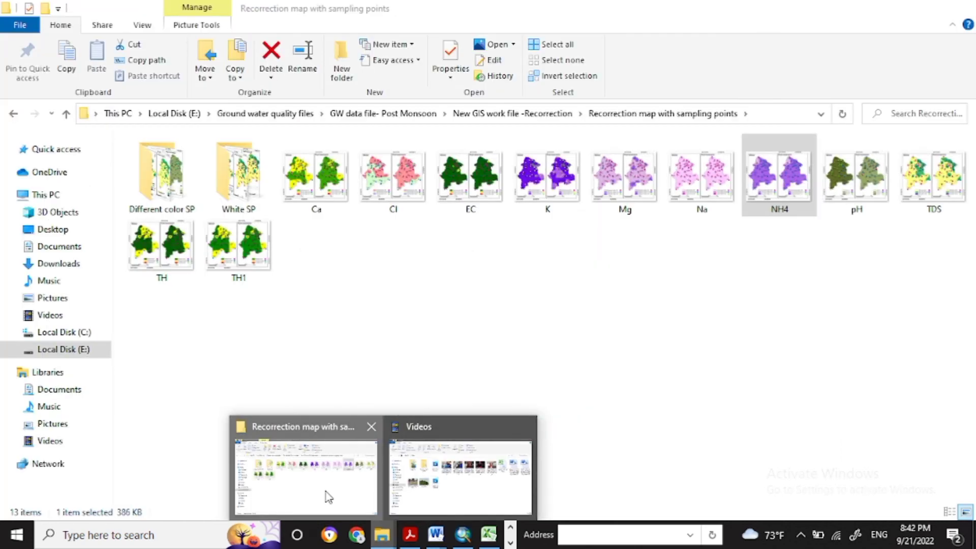
click(328, 497)
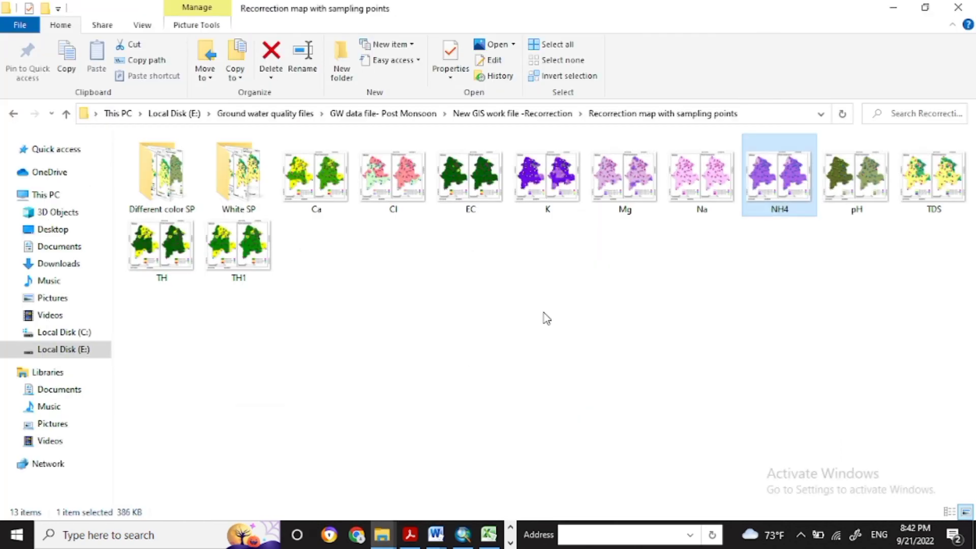
click(401, 184)
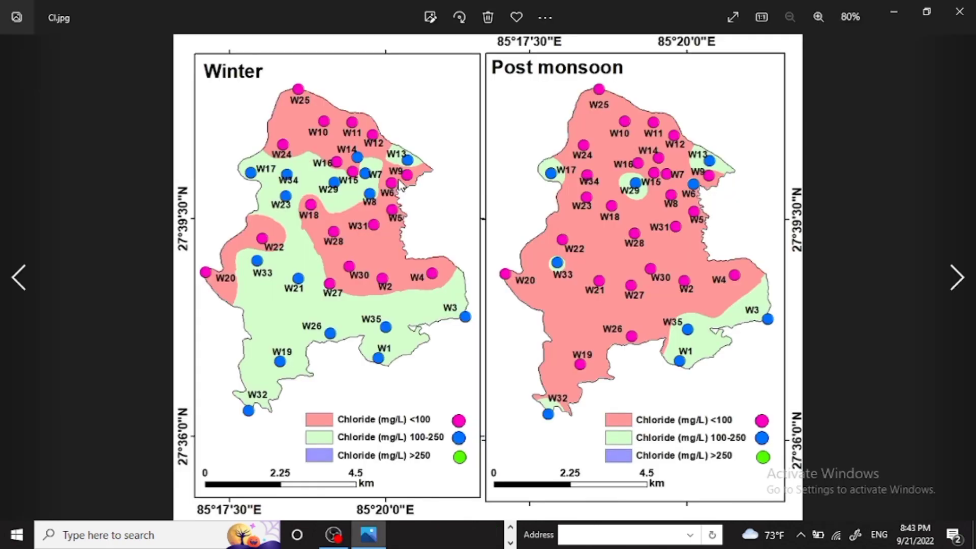